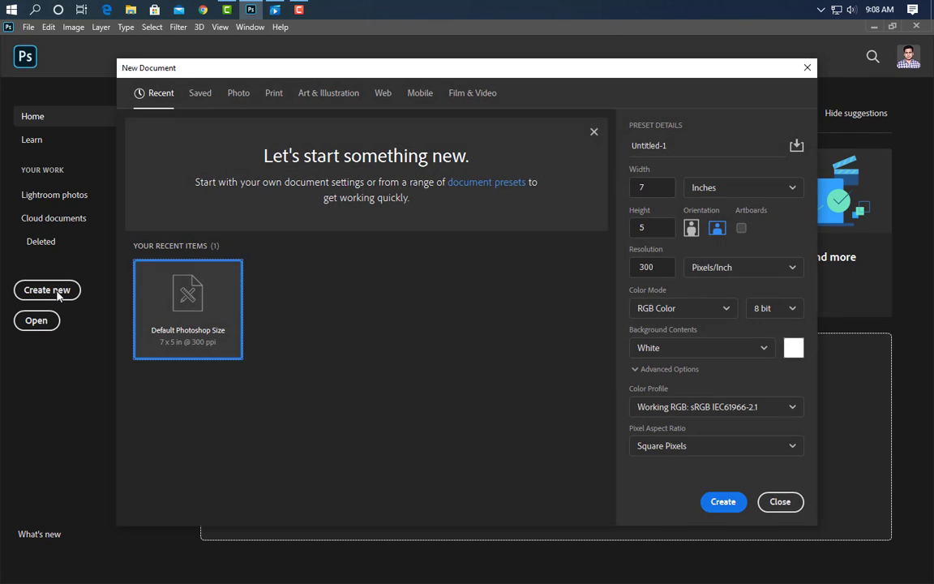
- Create a new document named Instagram Post Design, 3000 pixels wide and 3000 pixels high at 300 pixels/inch
double_click(671, 145)
type("Instagram Post Design")
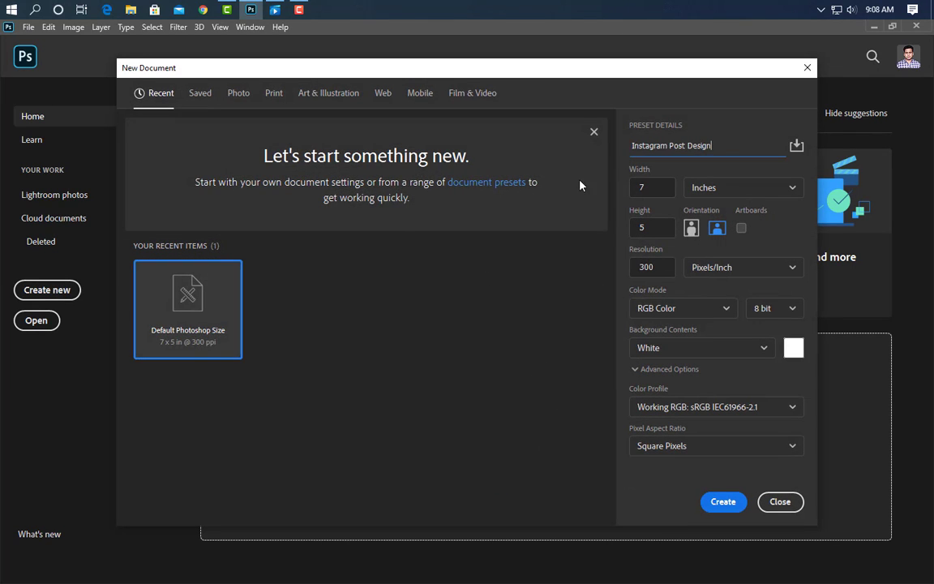
left_click(738, 187)
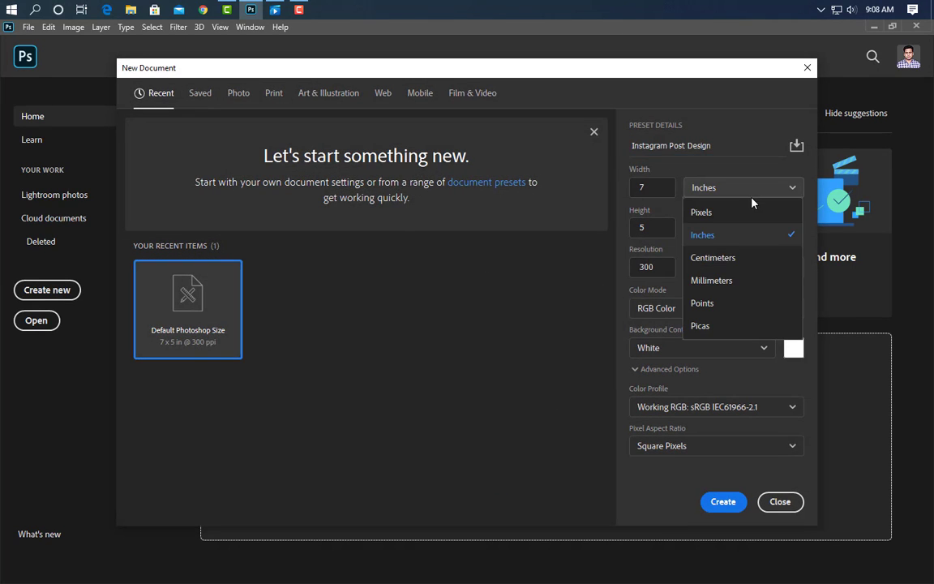
left_click(704, 211)
double_click(635, 187)
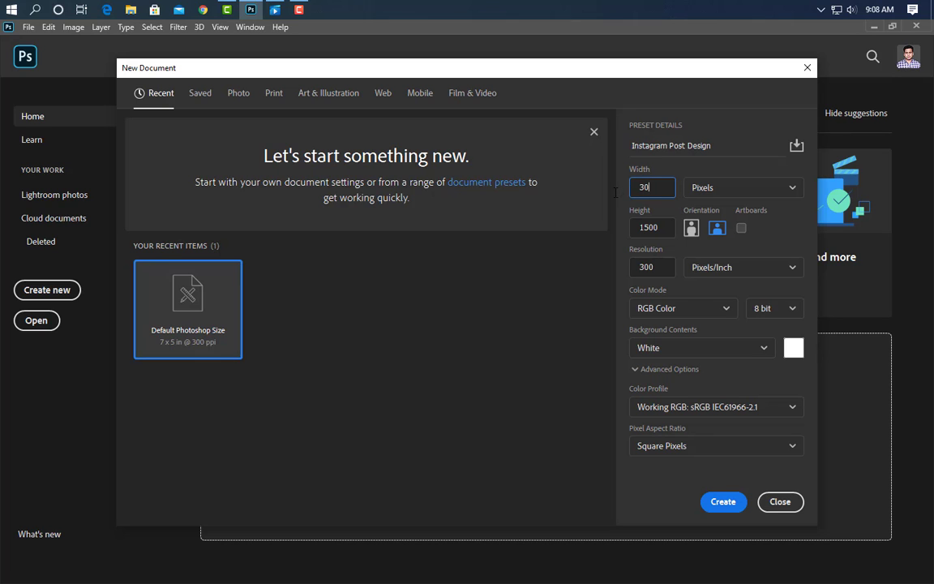
type("3000")
left_click_drag(659, 227, 633, 227)
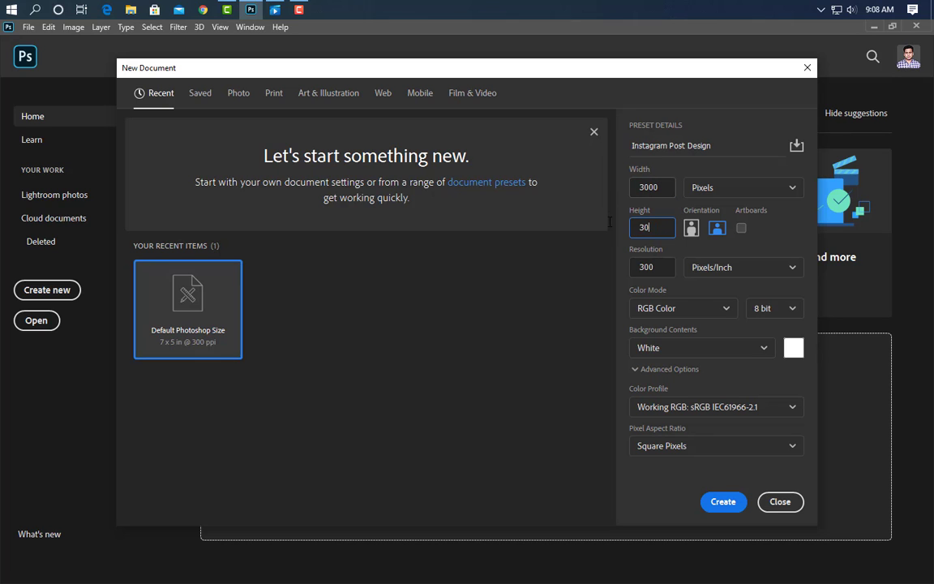
left_click(723, 503)
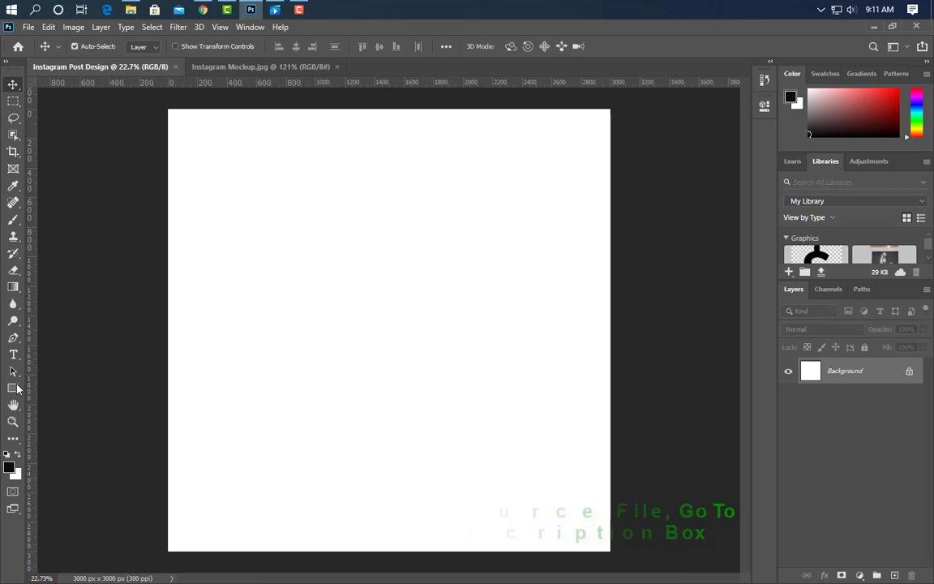
- Draw a black rectangle shape of about 3053 by 3080 px covering the whole canvas
left_click(14, 389)
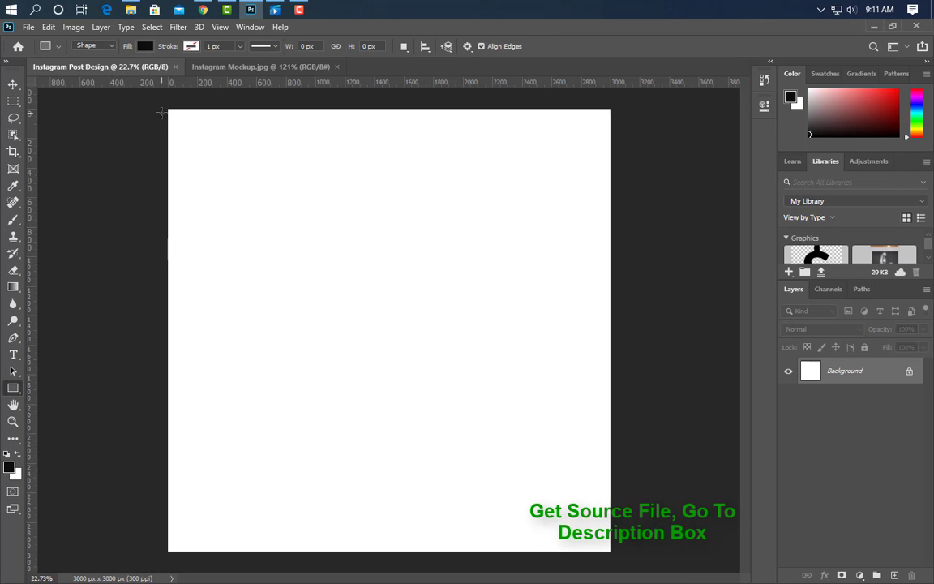
left_click_drag(162, 103, 613, 558)
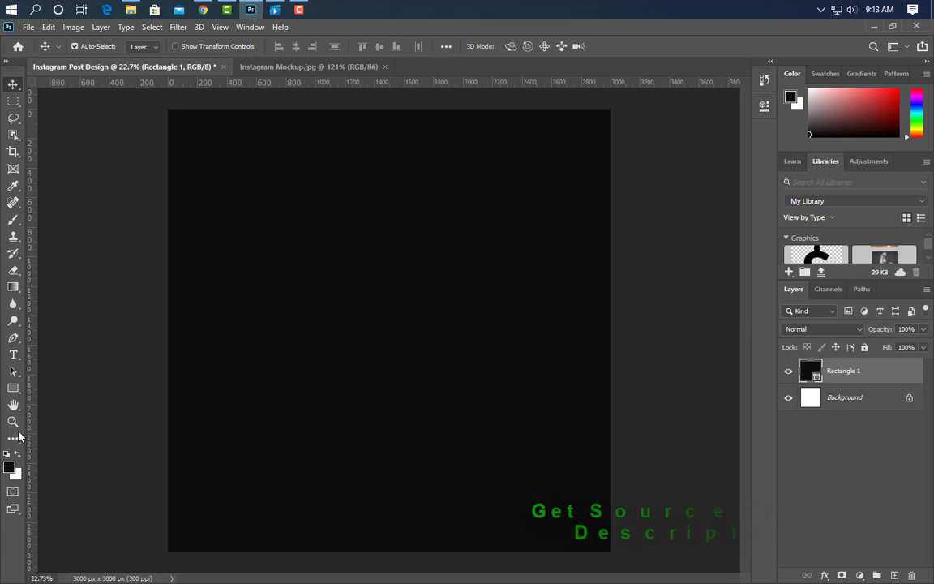
- Add a new layer and draw a tall rectangle of about 864 by 4254 px extending above and below the canvas
left_click(20, 388)
left_click(892, 575)
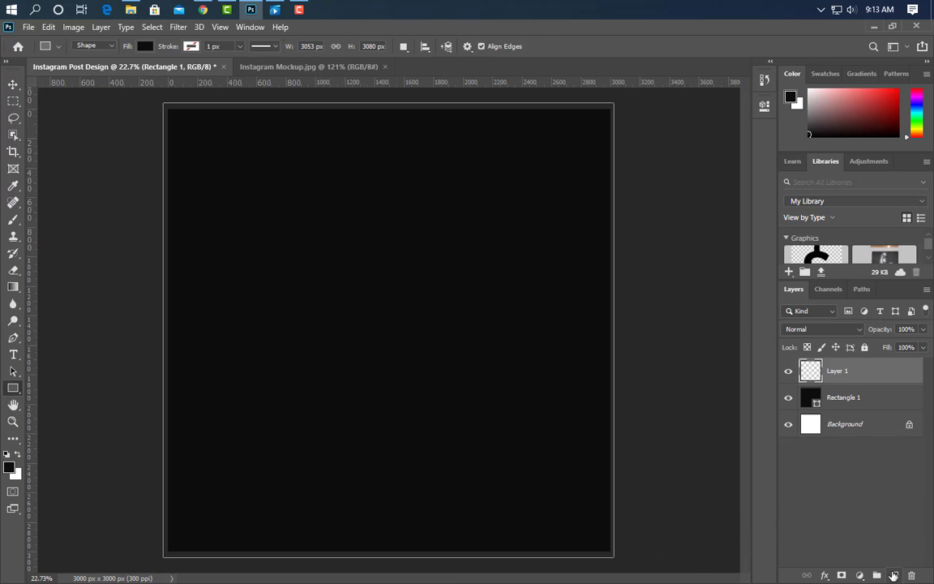
scroll(367, 186, "down", 2, "alt")
left_click_drag(343, 132, 423, 522)
- Rotate the tall rectangle to about 46.67°, position it as a diagonal band across the canvas and lengthen it to about 101.92%
key("ctrl+t")
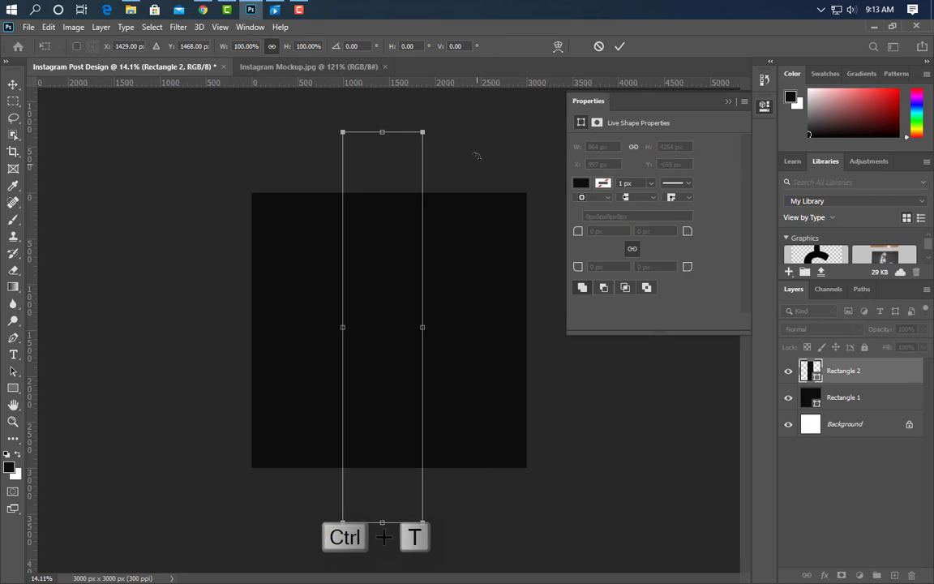
left_click_drag(475, 152, 552, 264)
left_click_drag(461, 258, 443, 237)
left_click_drag(510, 172, 516, 167)
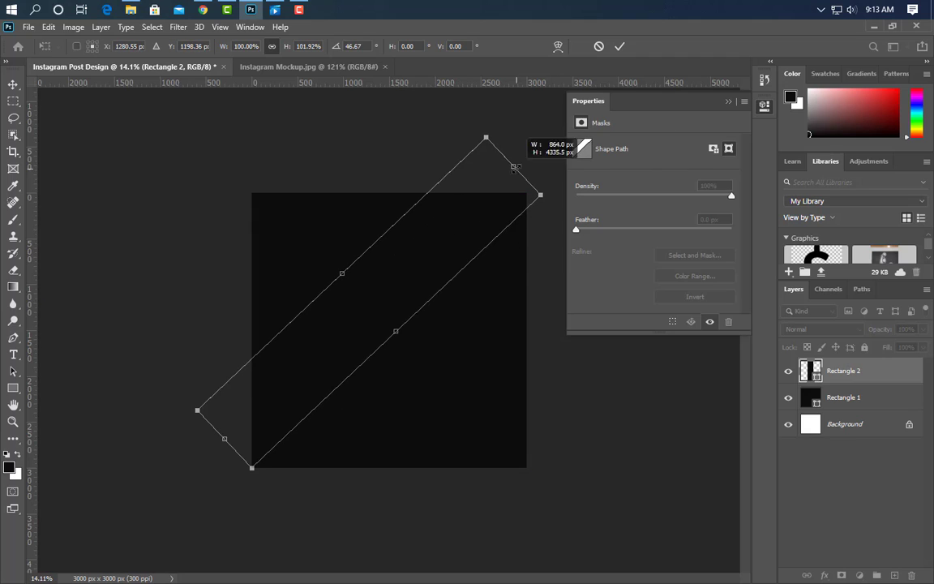
left_click(619, 46)
left_click(445, 239)
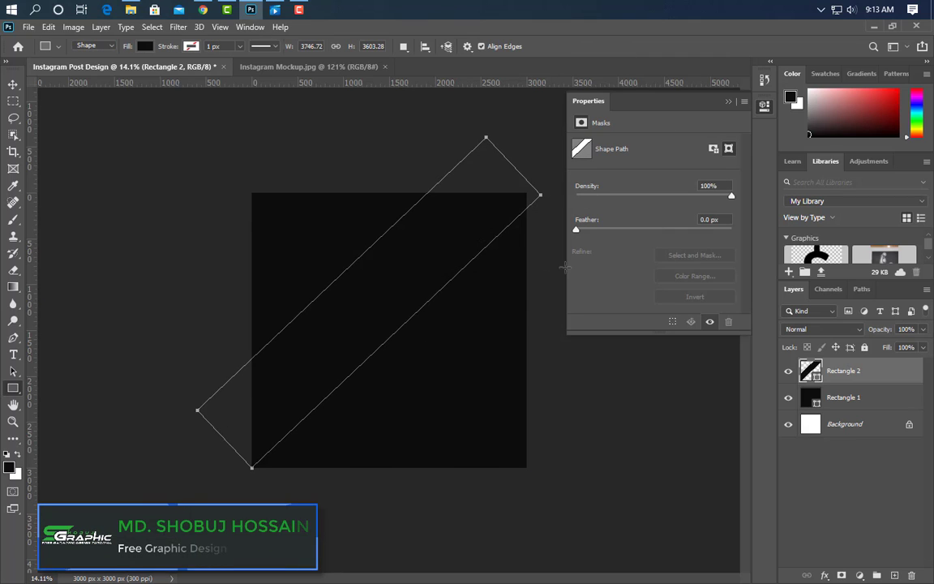
left_click(728, 102)
- Add a Gradient Overlay to the diagonal band and set the gradient's start color stop to bright red
scroll(542, 254, "up", 3)
scroll(542, 255, "up", 2)
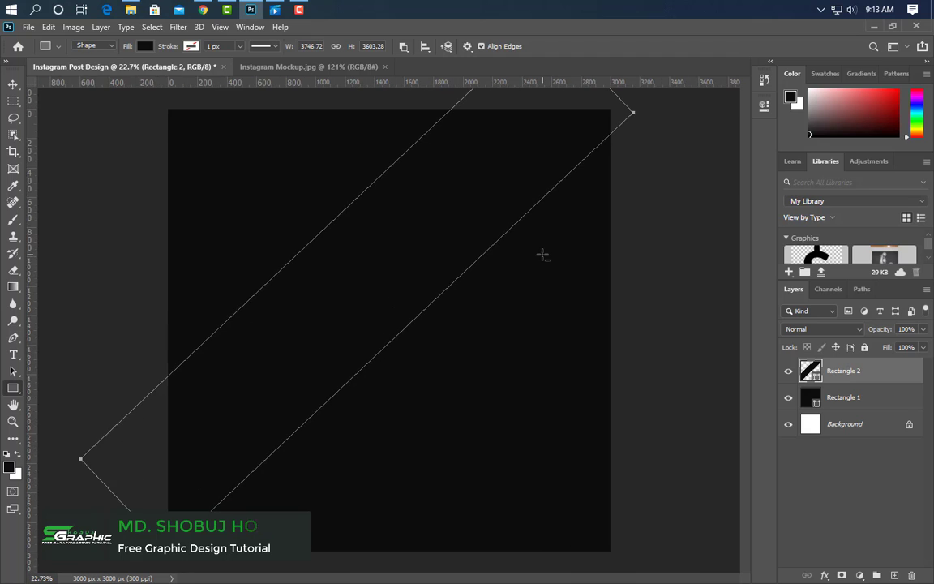
scroll(543, 259, "down", 1)
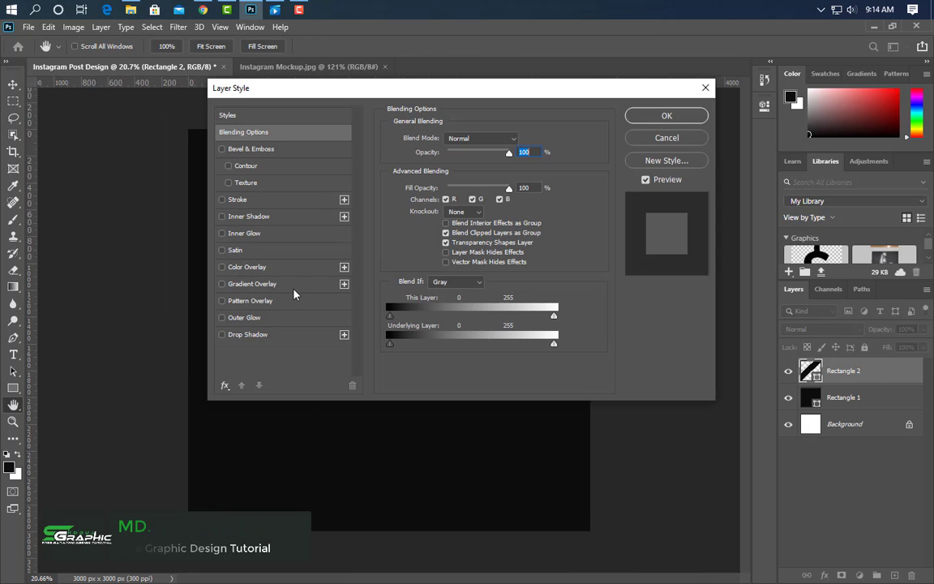
left_click(293, 289)
left_click(450, 168)
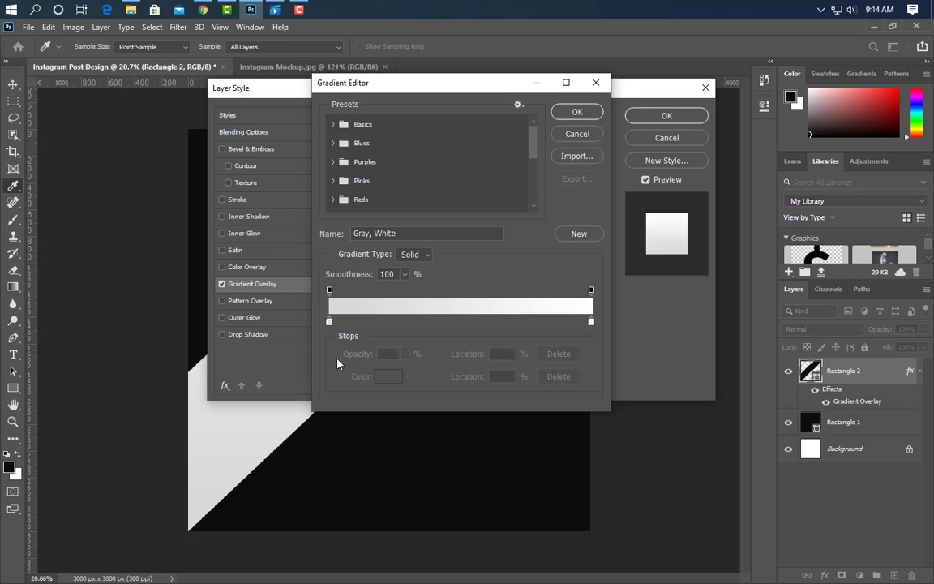
double_click(329, 322)
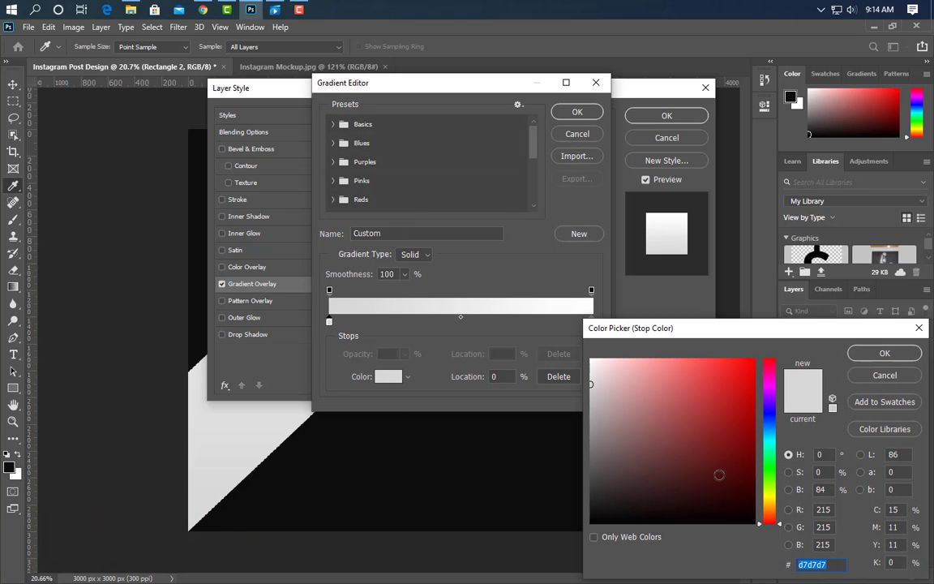
left_click(754, 378)
left_click(882, 354)
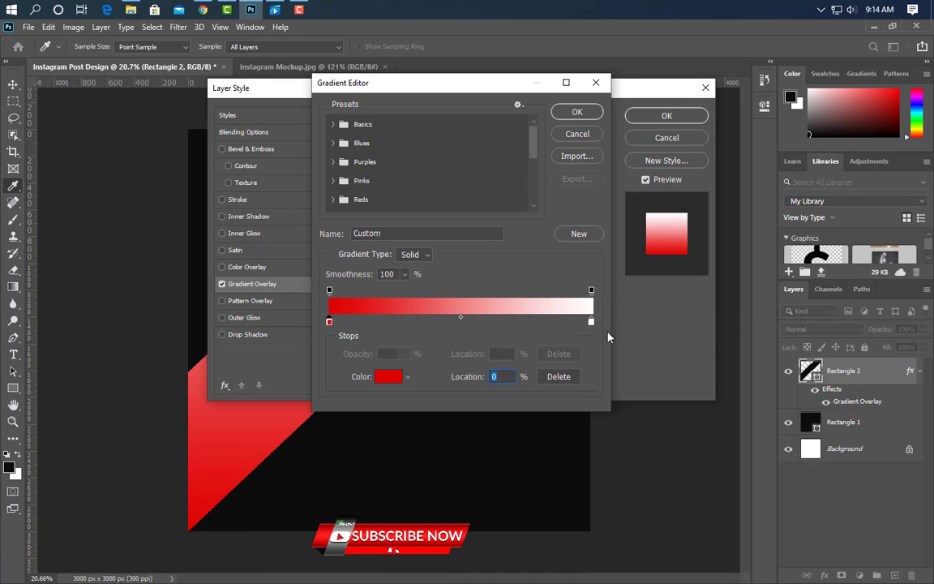
- Set the gradient's end color stop to orange ffa800 and accept the edited gradient
left_click(591, 322)
double_click(591, 322)
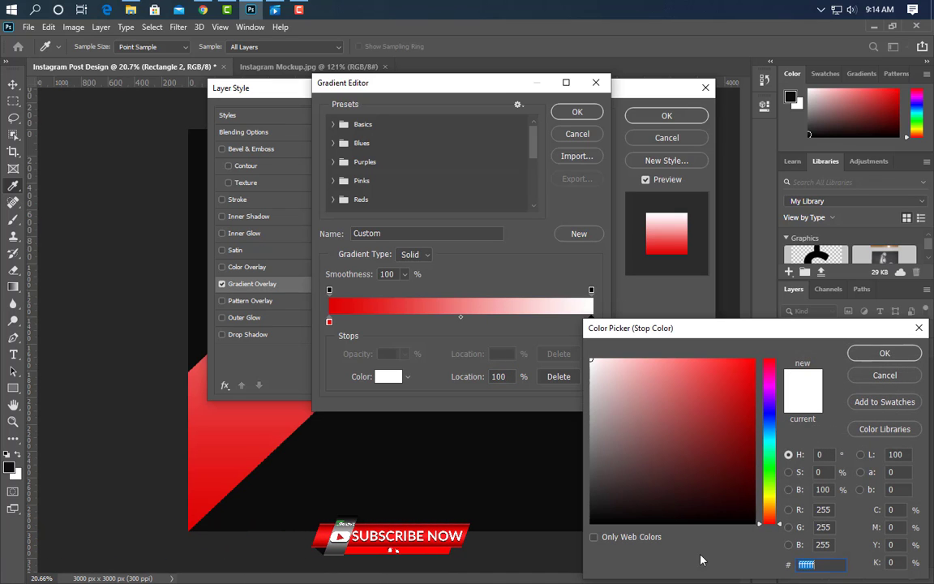
left_click(769, 506)
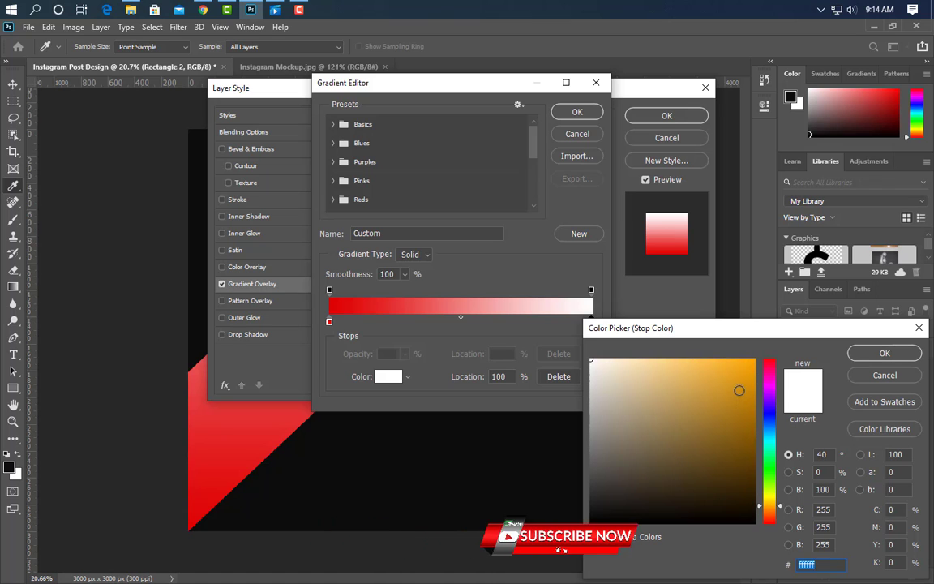
left_click_drag(741, 385, 776, 309)
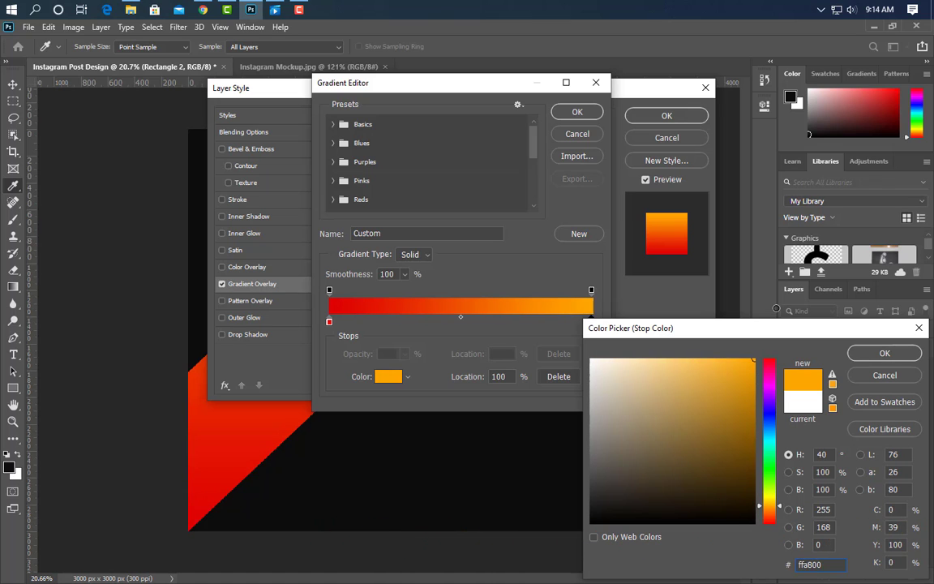
left_click(868, 354)
left_click(577, 112)
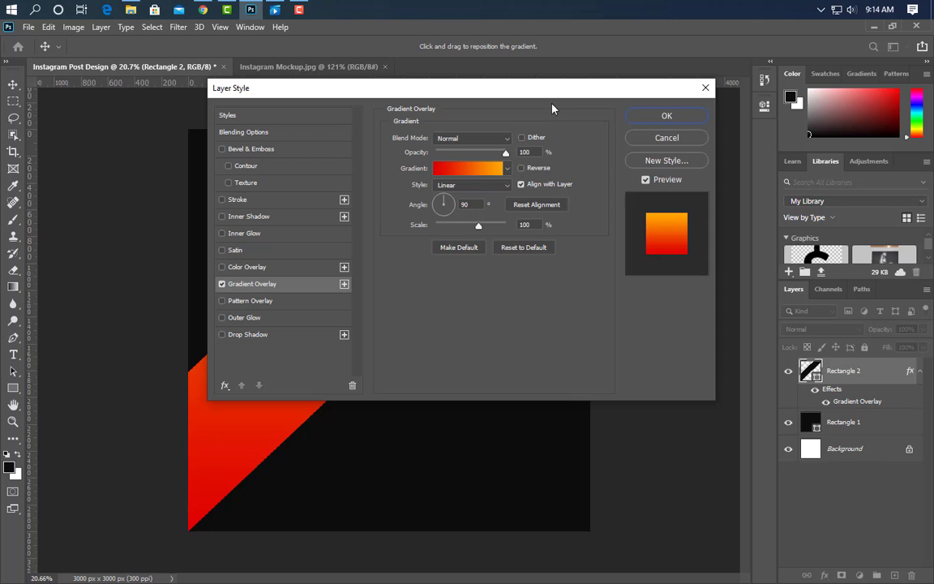
- Reverse the band's gradient, set its scale to 70% and apply the layer style
left_click_drag(537, 91, 837, 229)
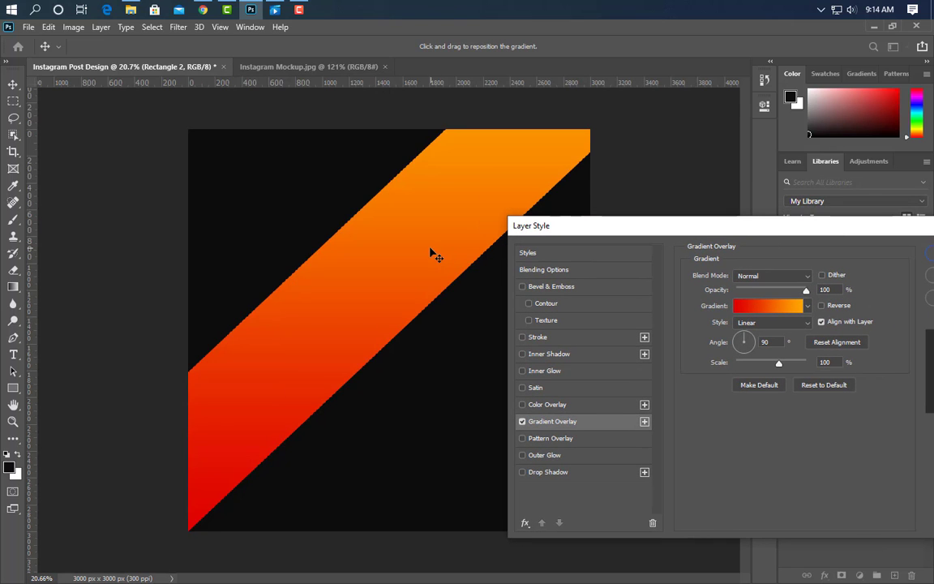
left_click(822, 305)
left_click_drag(382, 258, 454, 260)
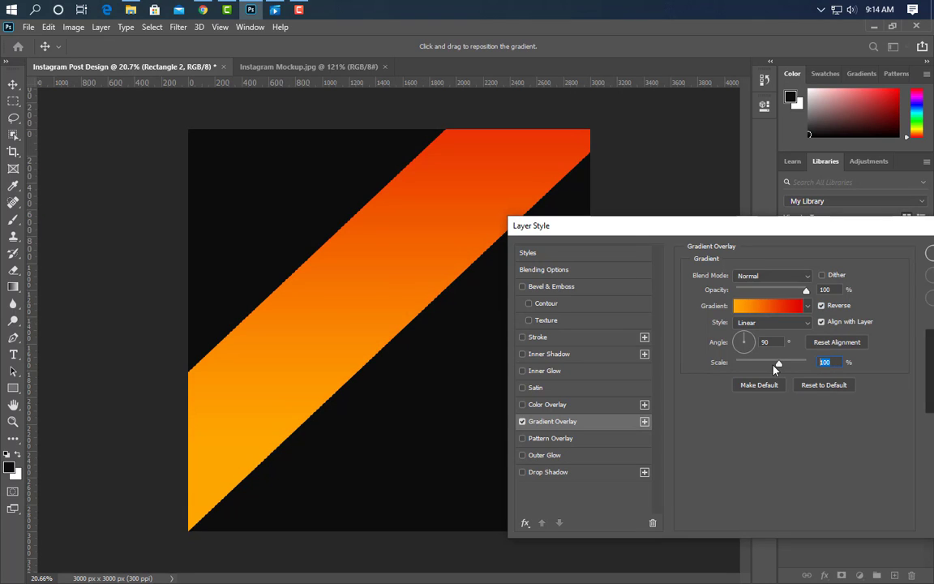
type("70")
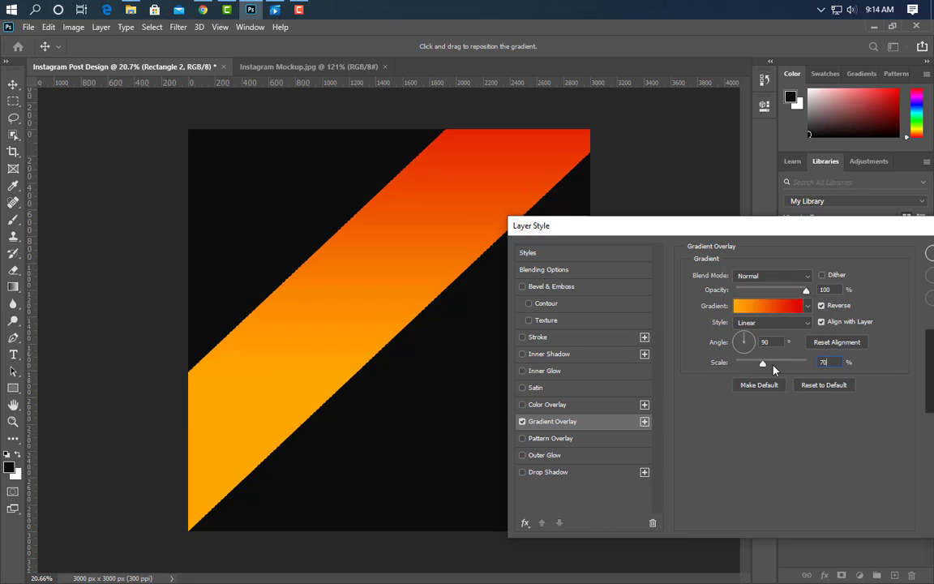
key("Return")
left_click_drag(835, 230, 633, 240)
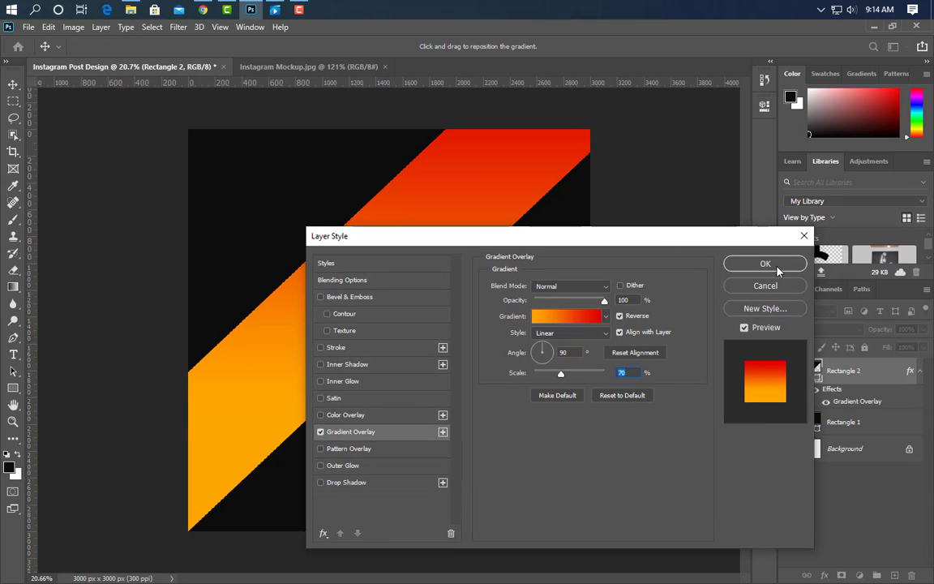
left_click(770, 266)
- Rasterize the diagonal band's layer and fade out its lower-left end with a soft 2200 px eraser at 0% hardness
right_click(875, 382)
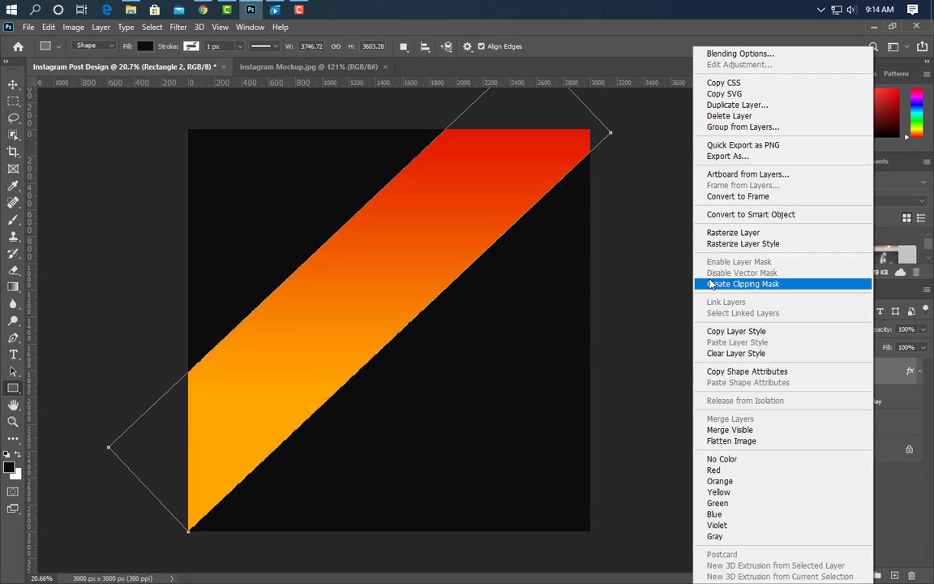
left_click(656, 231)
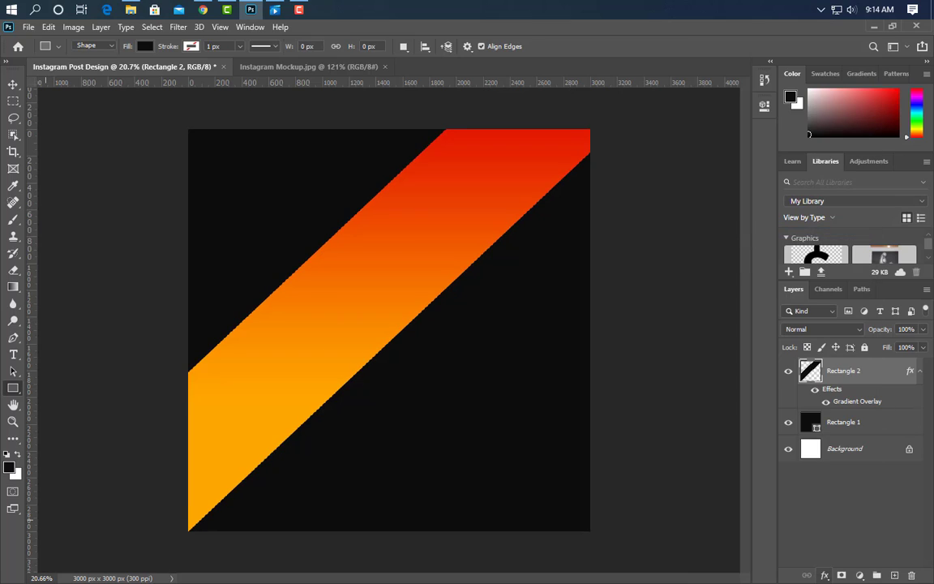
left_click(12, 270)
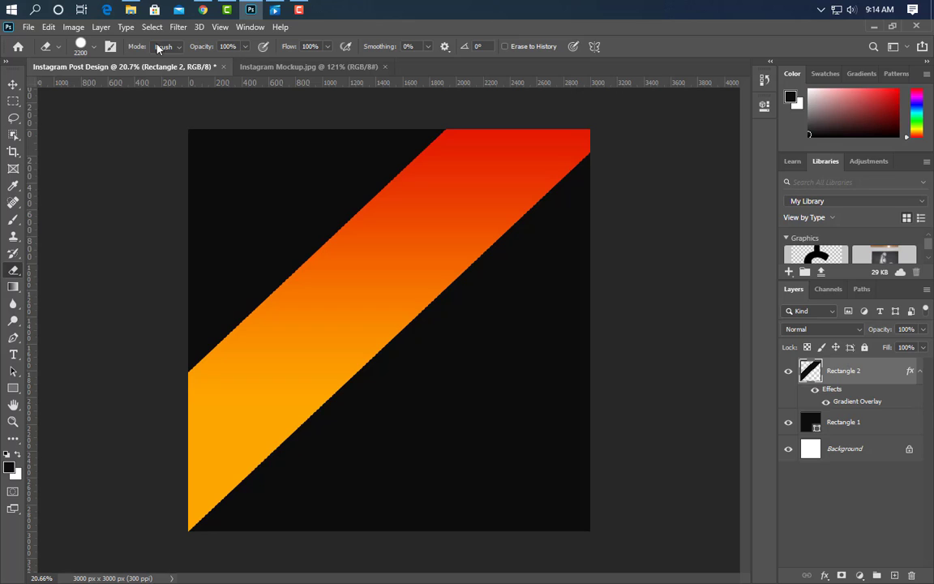
left_click(81, 47)
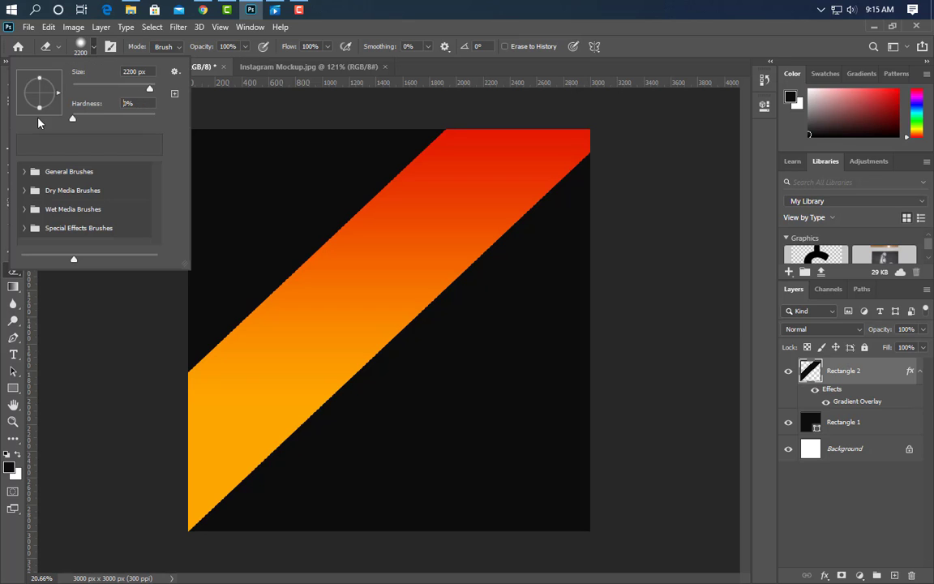
left_click_drag(38, 120, 39, 120)
left_click(157, 460)
left_click(159, 460)
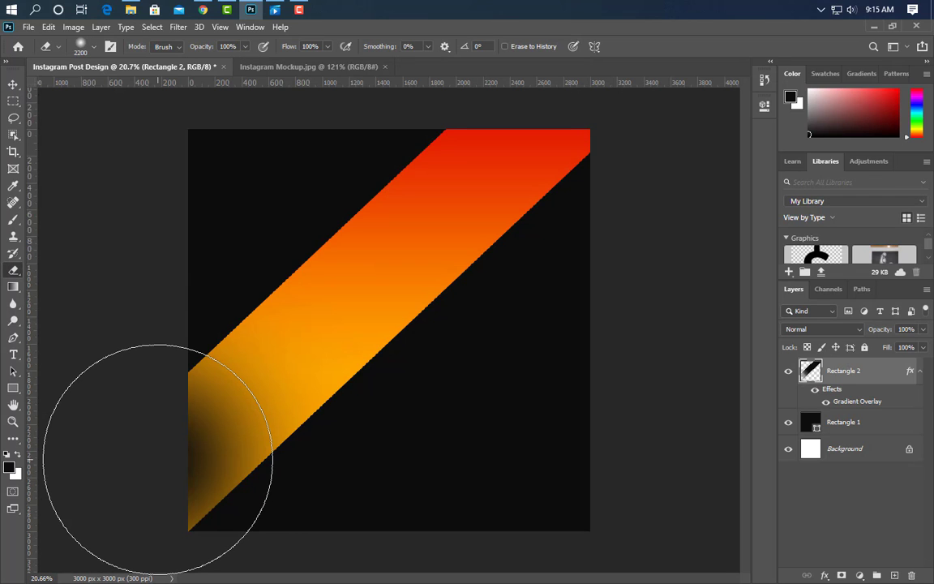
left_click(158, 459)
left_click(157, 460)
left_click(158, 460)
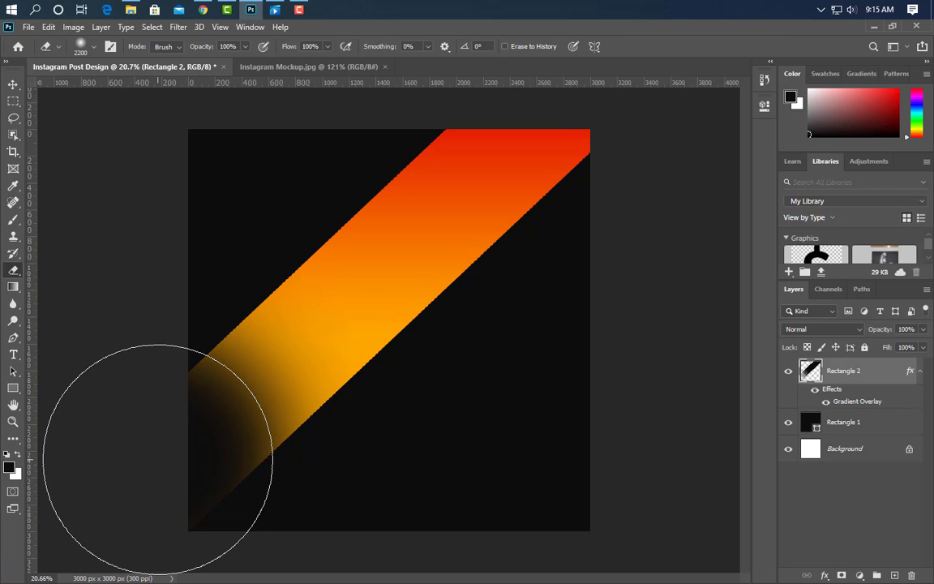
left_click(159, 460)
left_click(163, 456)
- Enlarge the eraser to 3200 px and fade the band further up toward the middle of the canvas
key("bracketright")
key("bracketright")
key("bracketright")
key("bracketright")
key("bracketright")
key("bracketright")
key("bracketright")
key("bracketright")
key("bracketright")
key("bracketright")
left_click(213, 420)
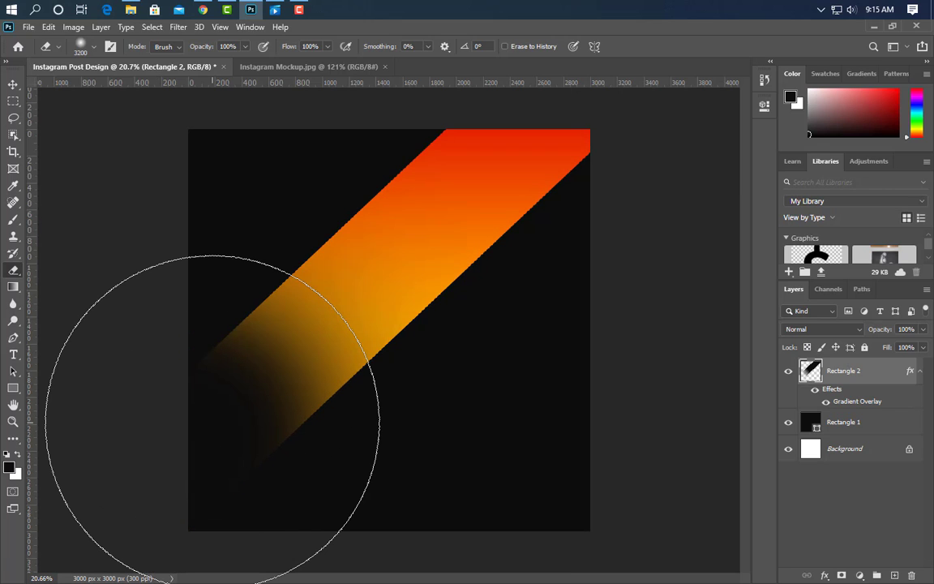
left_click(212, 420)
left_click(212, 420)
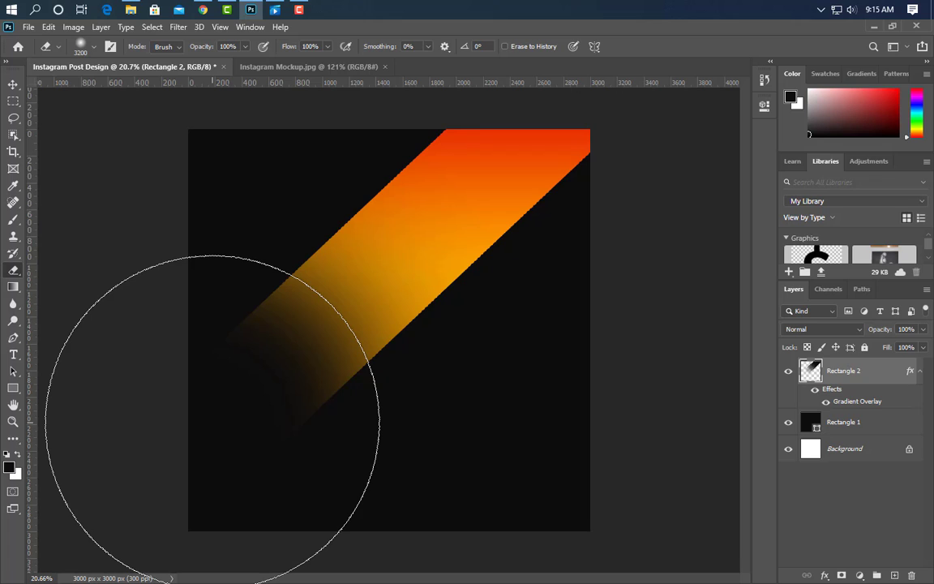
left_click(212, 420)
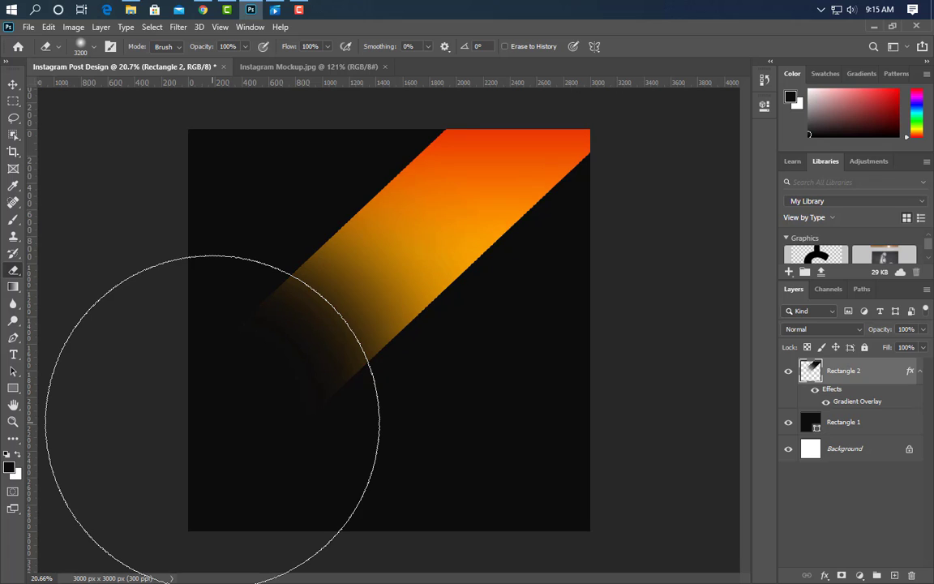
left_click(12, 84)
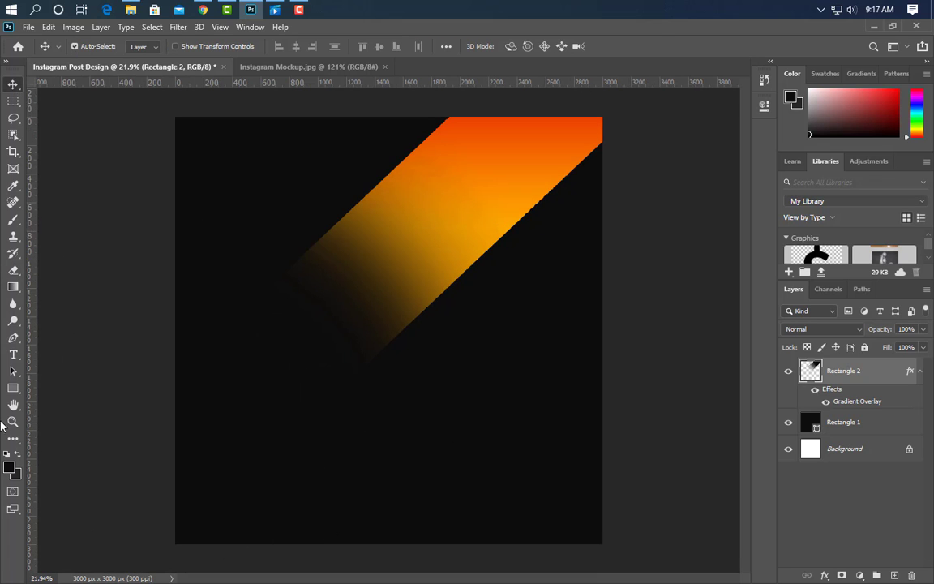
- Draw a tall, narrow rectangle shape of about 188 by 2933 px left of the canvas center
left_click(13, 388)
left_click_drag(310, 126, 337, 543)
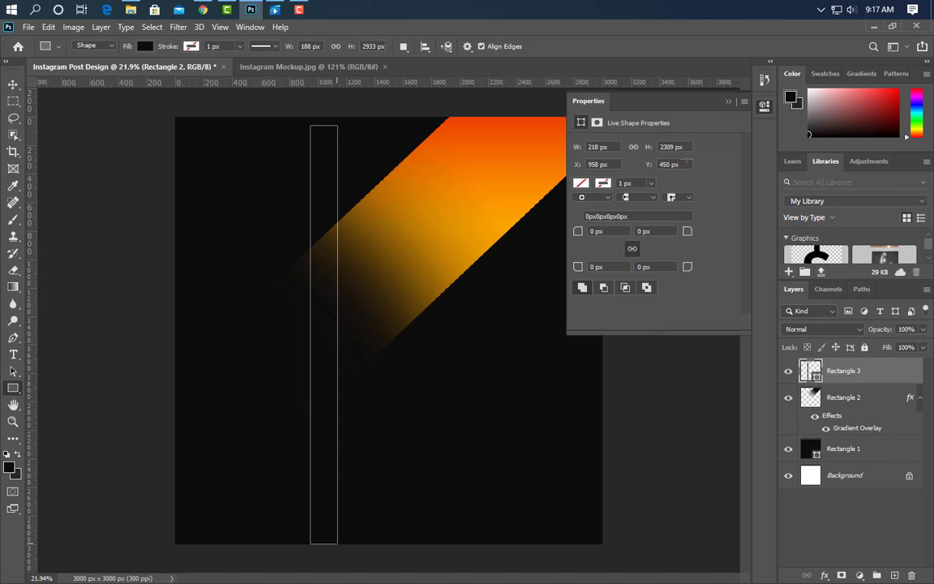
- Rotate the narrow rectangle by 46.6°, move it just above and left of the orange band, and commit the transform
left_click(729, 102)
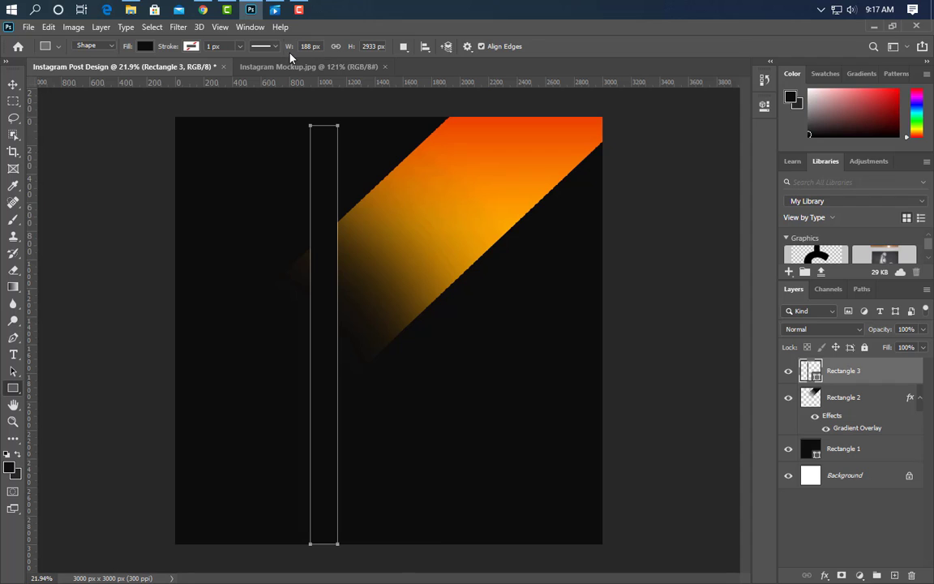
key("ctrl+t")
left_click(354, 46)
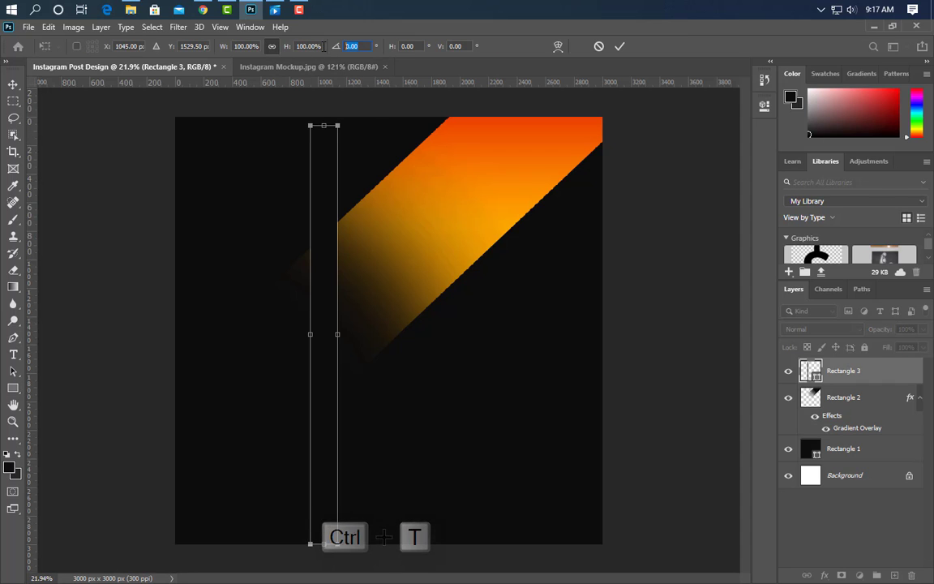
type("46.6")
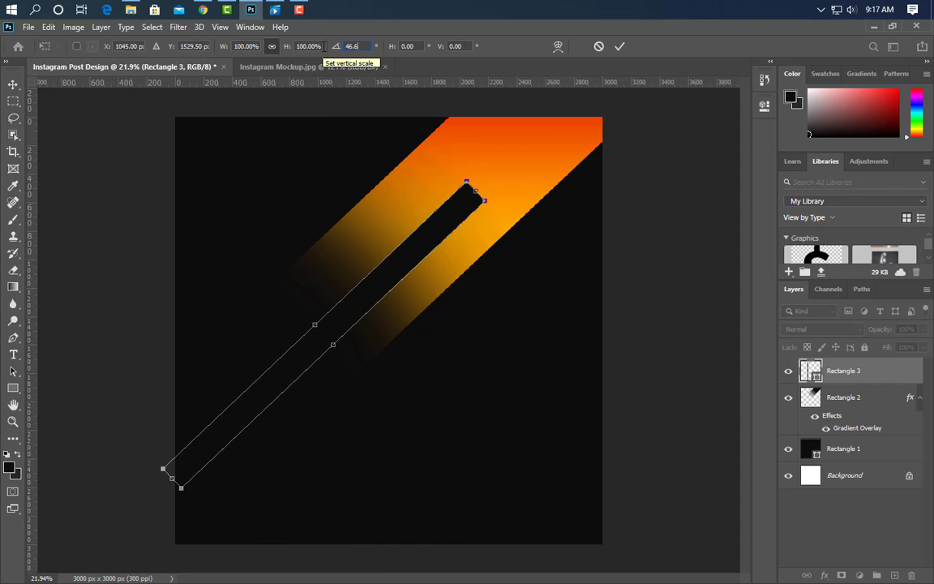
left_click_drag(430, 256, 382, 166)
left_click(621, 48)
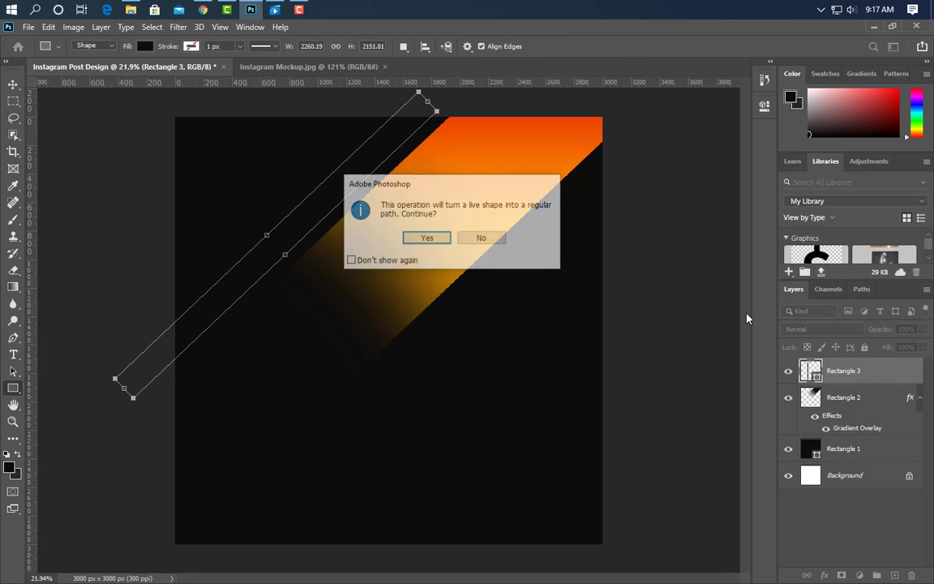
left_click(424, 238)
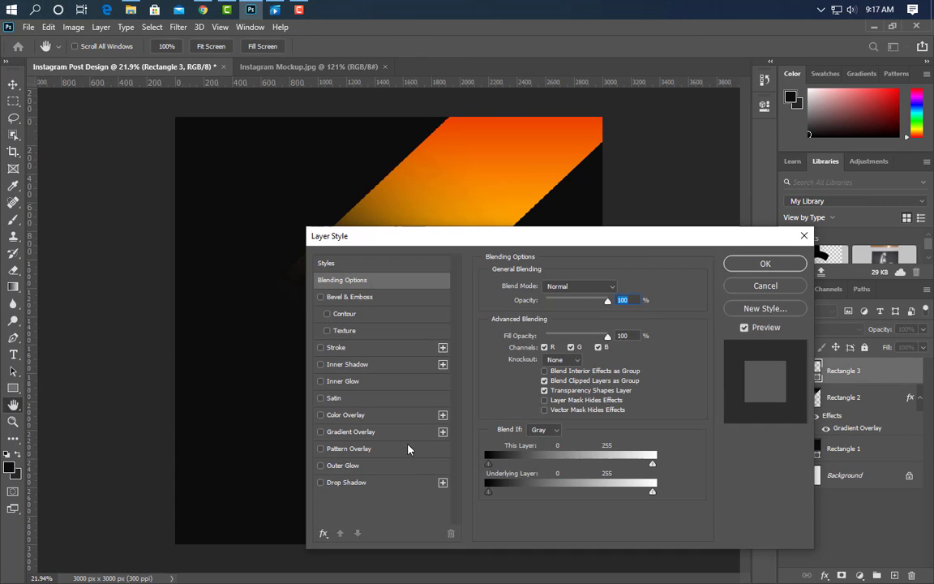
- Add a gradient overlay to the narrow band, with stops #262626 at 0% and #0d0d0d at 100%
left_click(409, 437)
left_click(578, 326)
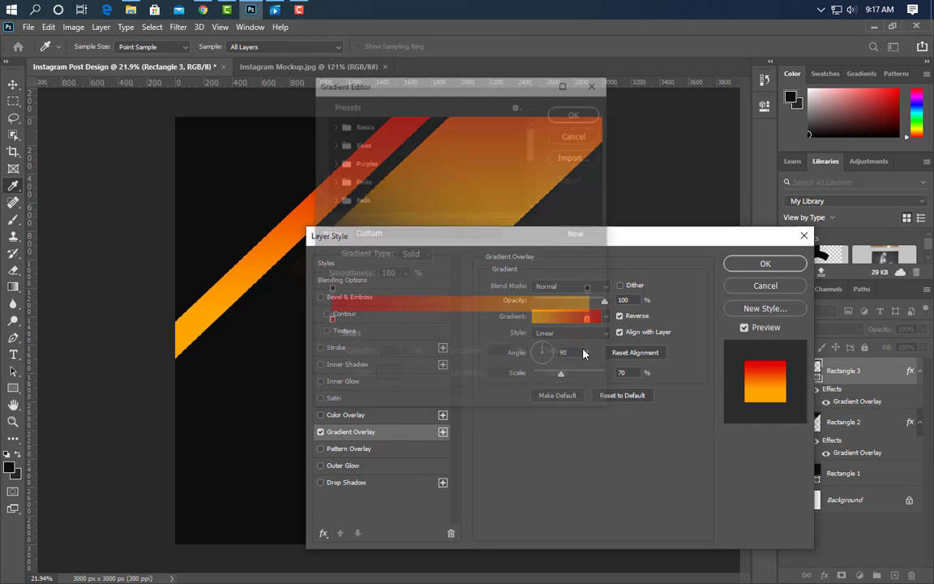
double_click(591, 323)
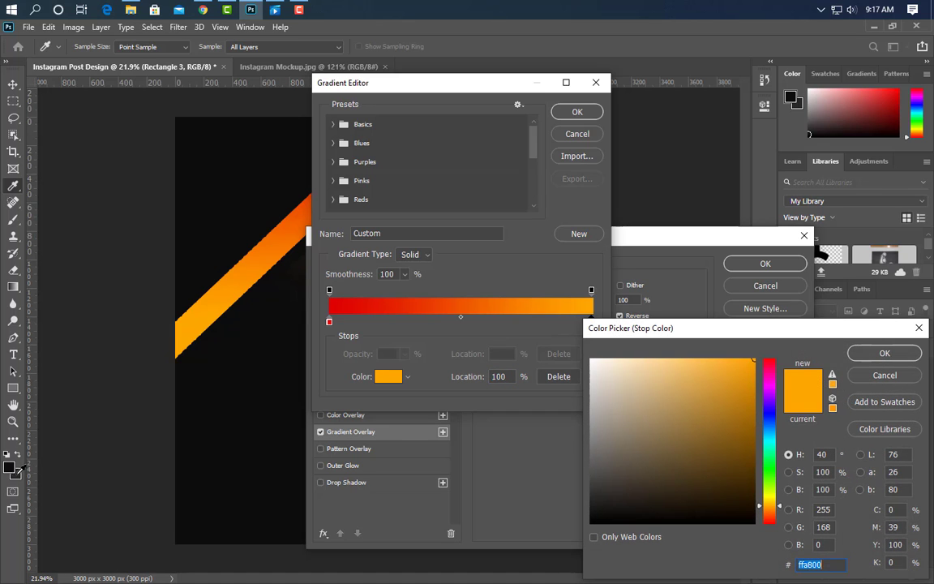
type("0d0d0d")
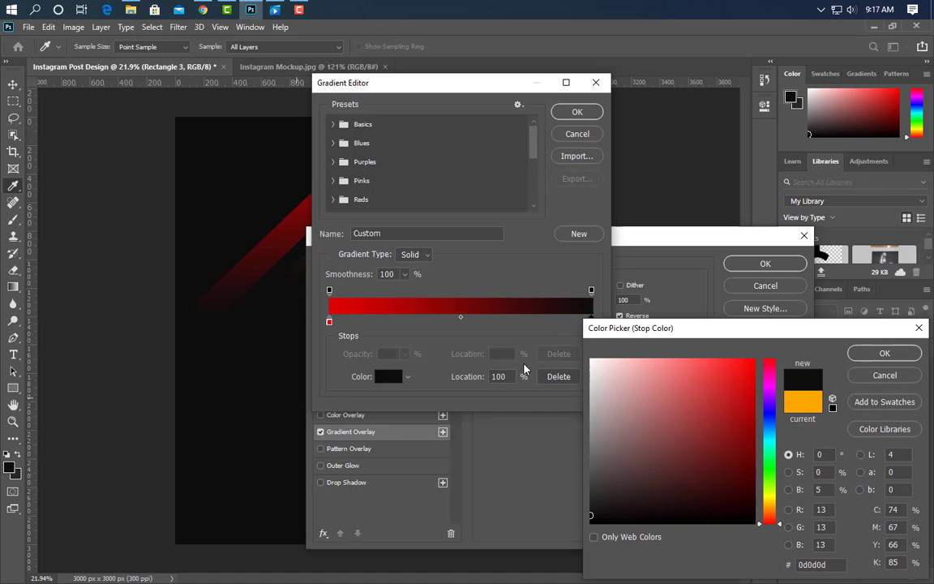
left_click(865, 357)
double_click(330, 323)
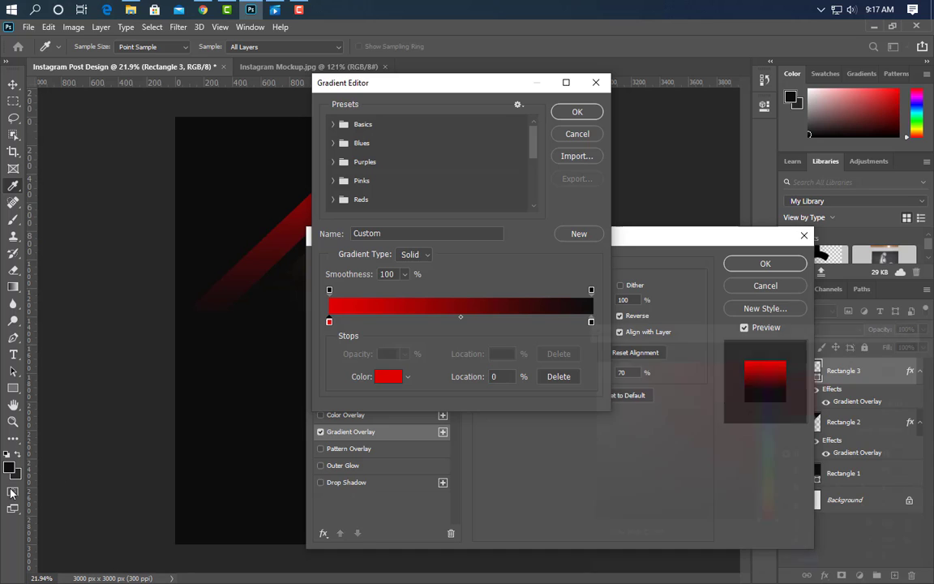
left_click(591, 499)
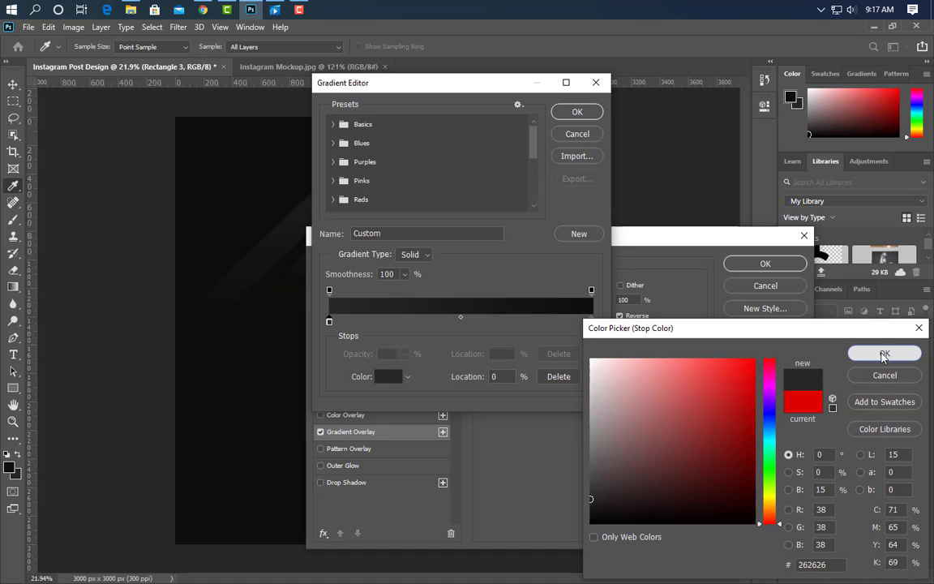
left_click(884, 354)
left_click(572, 115)
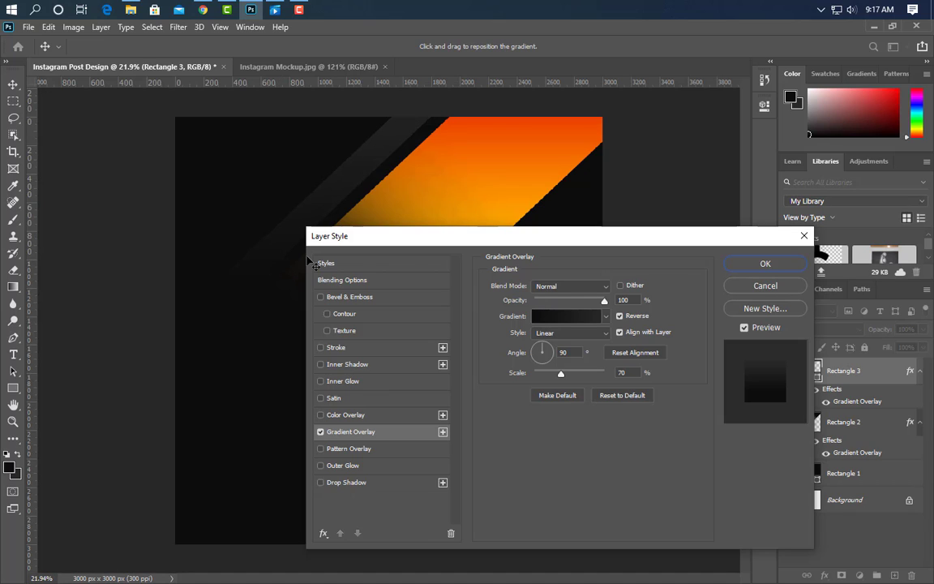
- Set the narrow band's gradient overlay angle to 45° and apply the layer style
left_click(566, 351)
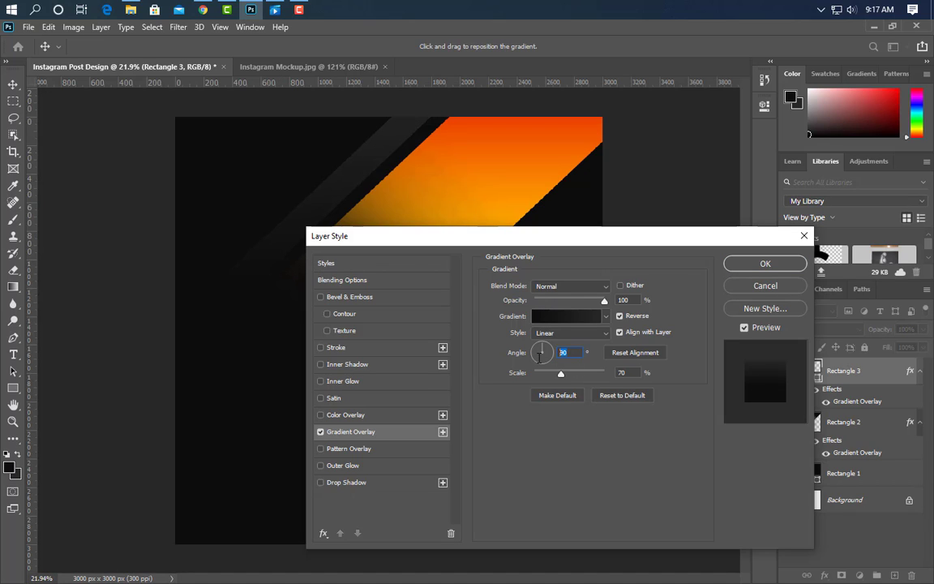
type("45")
left_click(768, 266)
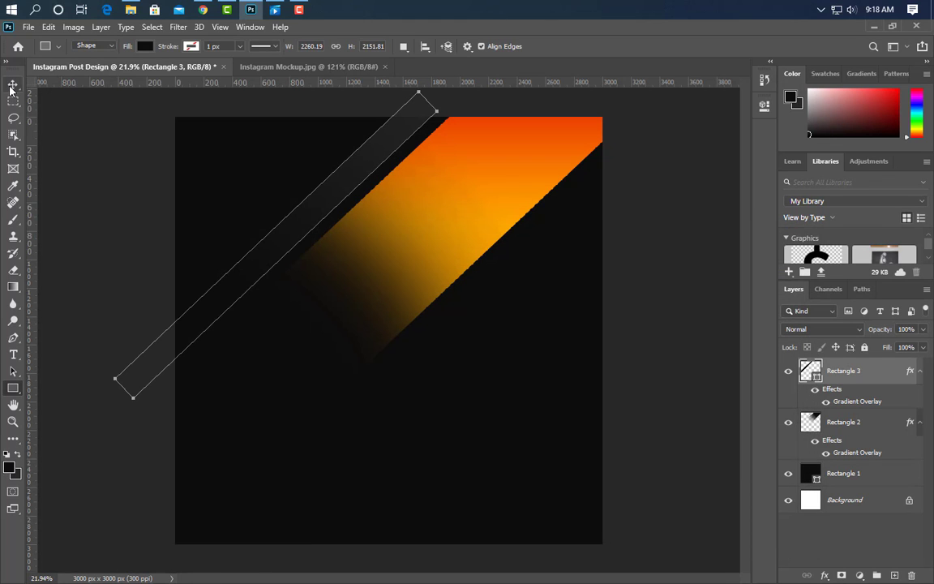
- Draw a wider full-height rectangle shape of about 429 by 3010 px left of the canvas center on a new layer
key("v")
left_click(13, 390)
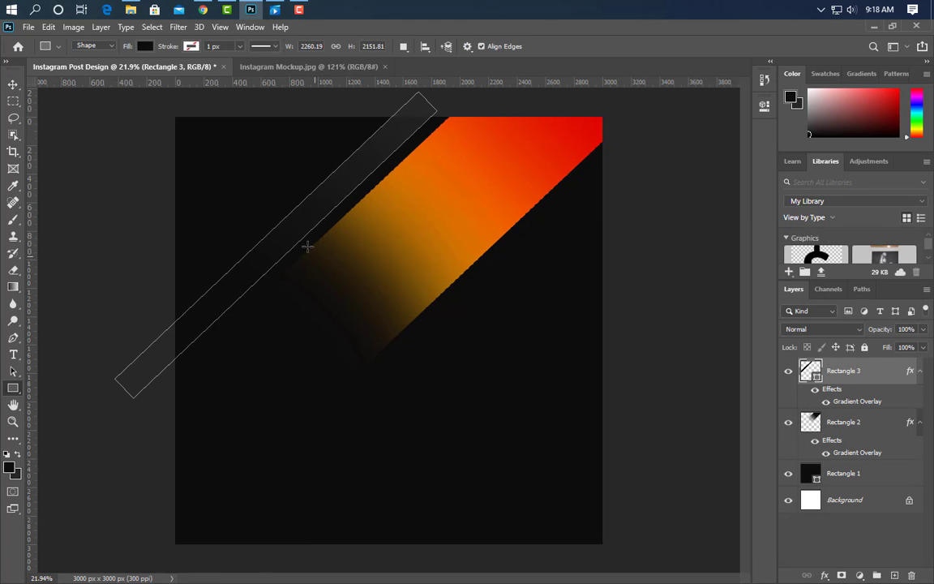
left_click(896, 575)
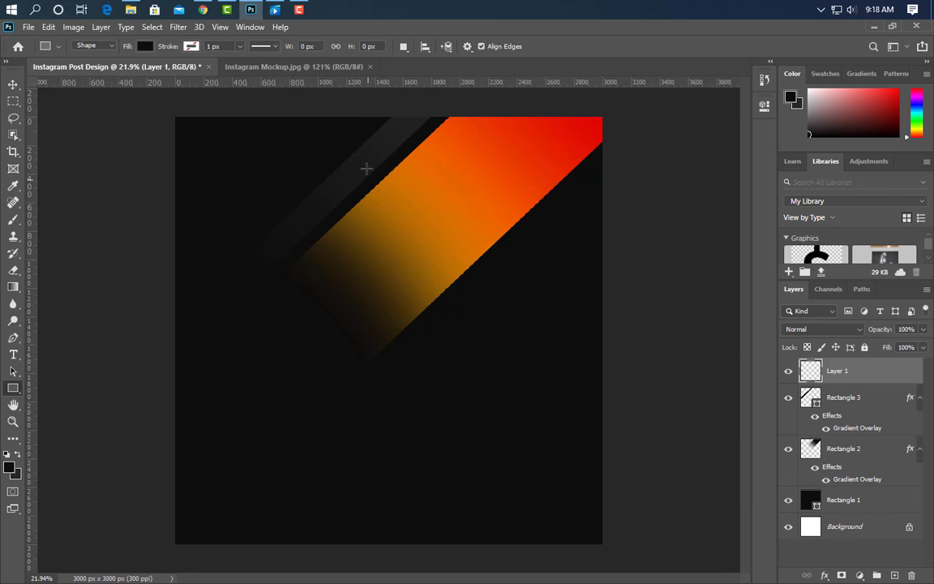
left_click_drag(332, 118, 394, 545)
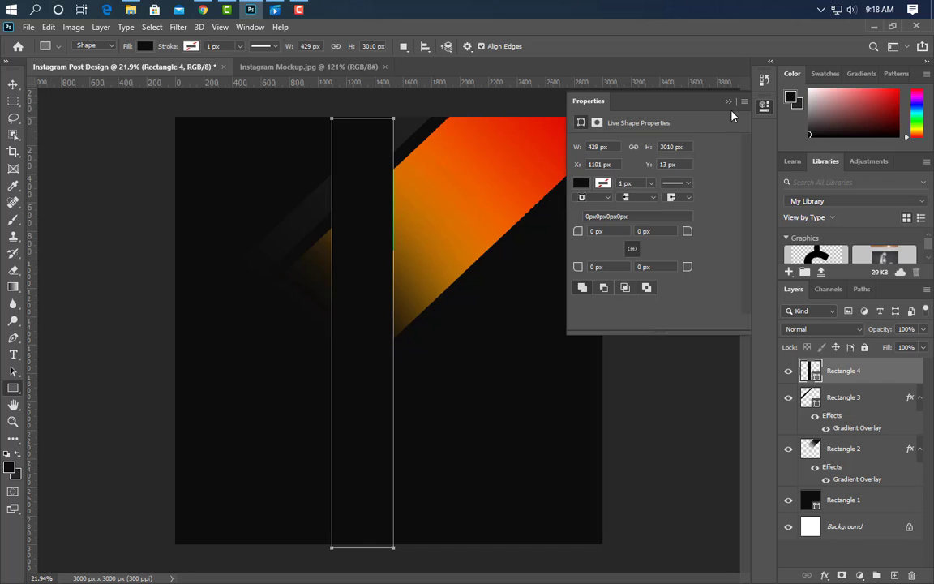
left_click(729, 103)
- Rotate the new wide rectangle by 46.6° and move it up and left past the narrow dark band
key("ctrl+t")
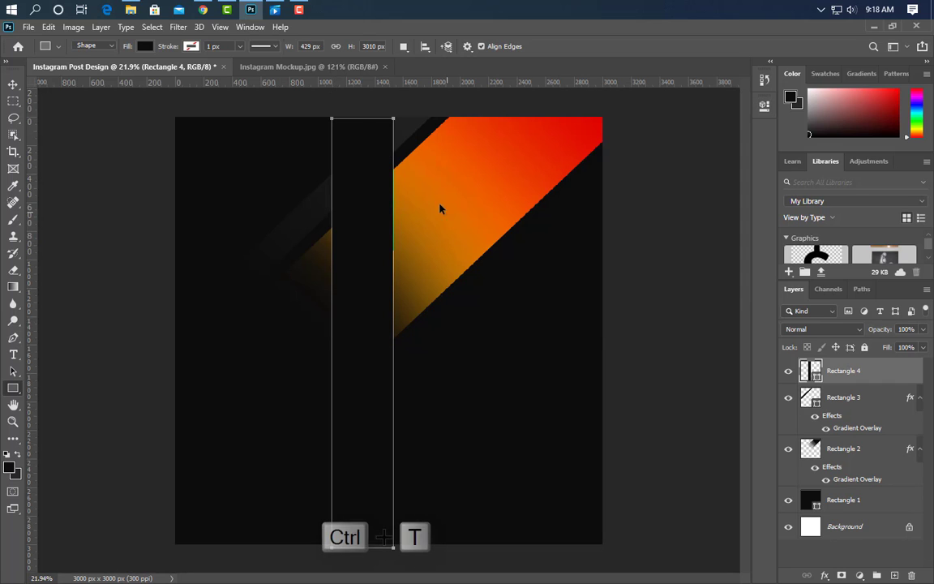
left_click(335, 47)
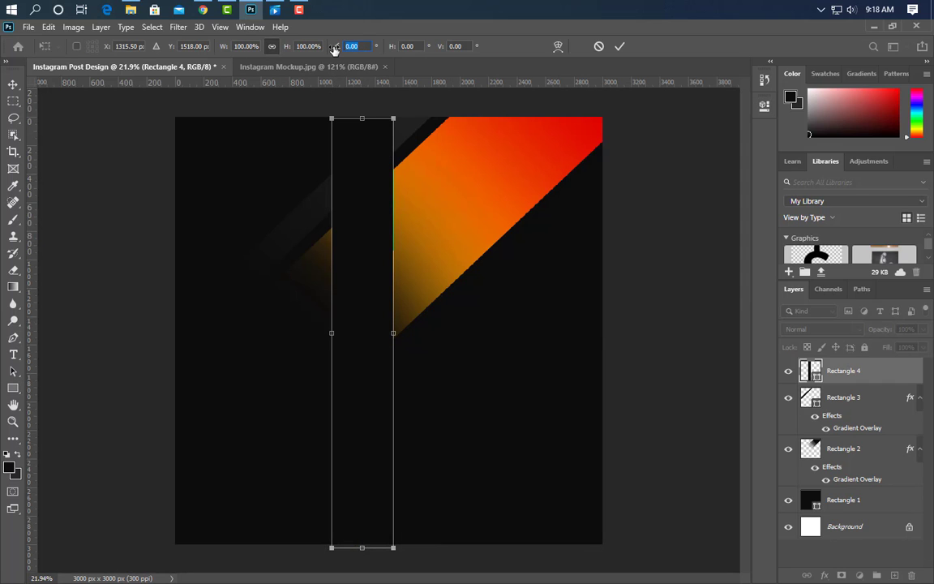
type("46.6")
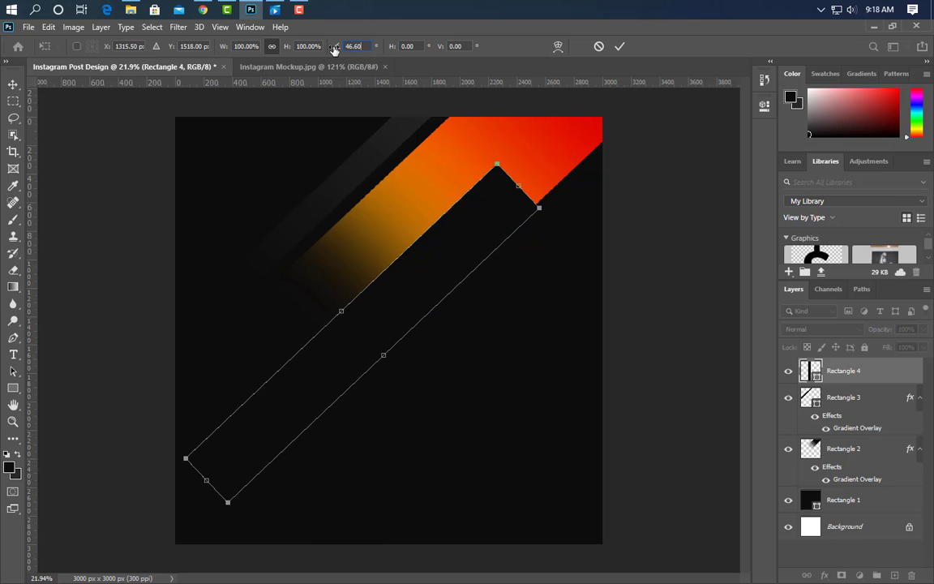
left_click_drag(400, 304, 294, 177)
- Resize the rotated rectangle to 77% width and about 64% height across the canvas's upper-left corner, then commit the transform as a regular path
left_click_drag(91, 354, 166, 291)
left_click_drag(249, 216, 227, 212)
key("ctrl+minus")
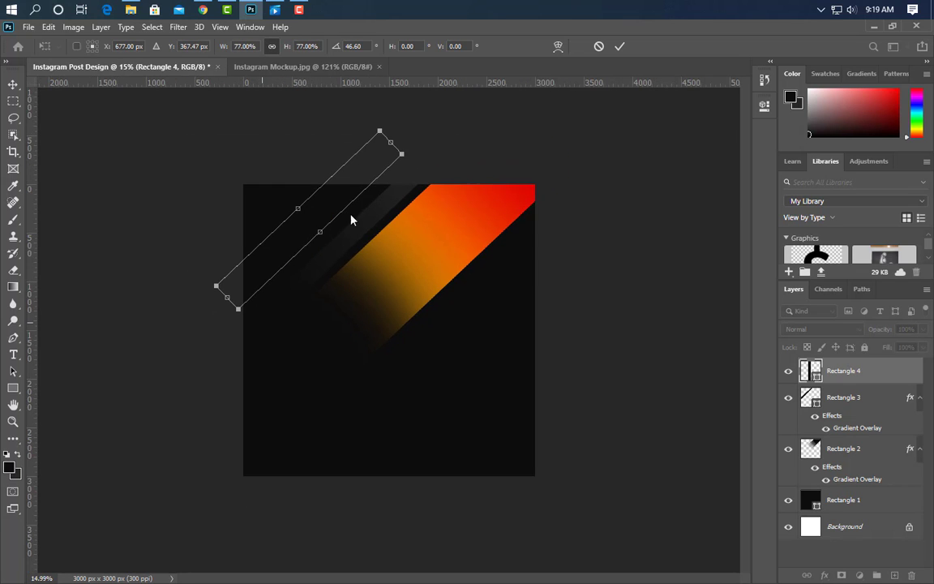
left_click_drag(390, 150, 363, 174)
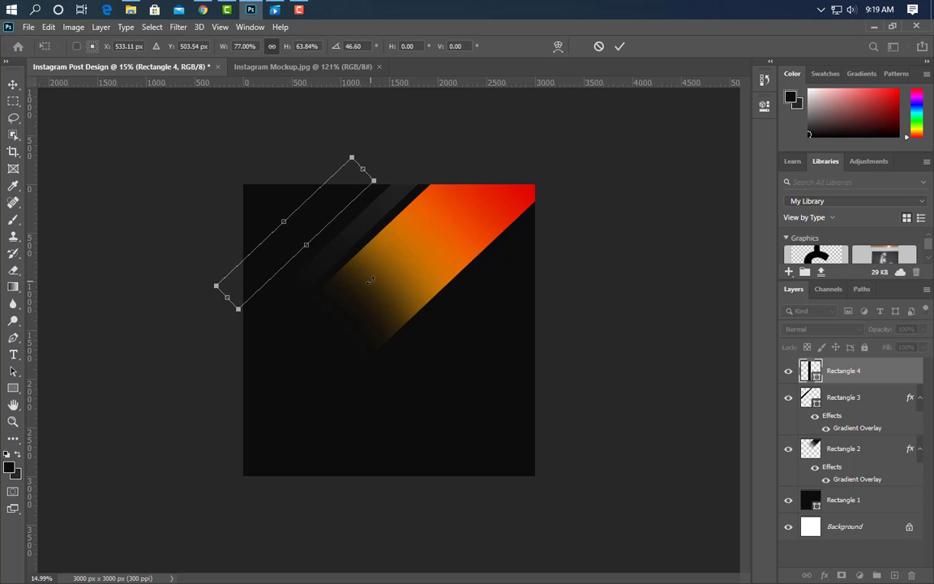
key("u")
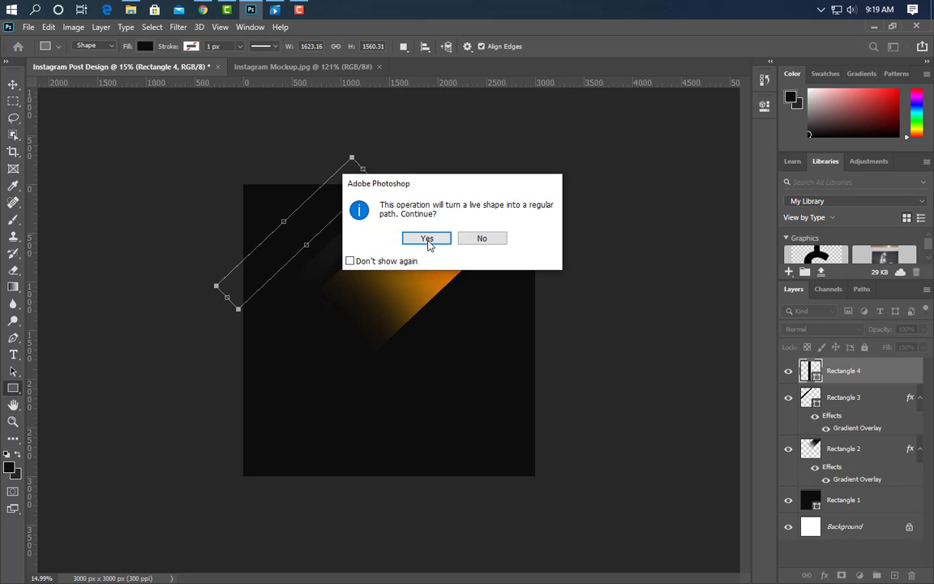
left_click(428, 238)
- Apply the dark gradient overlay to the corner band without reversing it, shifting the gradient toward the band's lower-left end
double_click(884, 370)
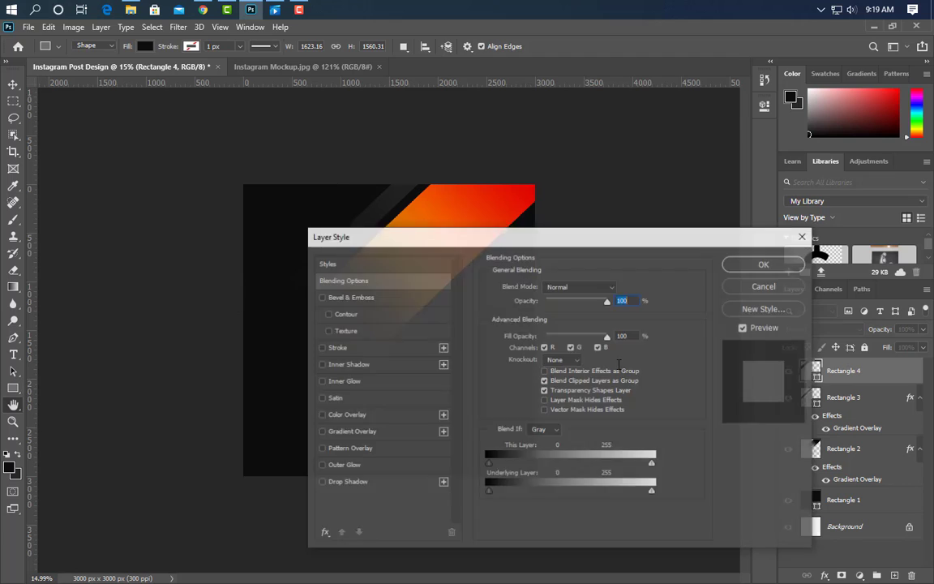
left_click(402, 440)
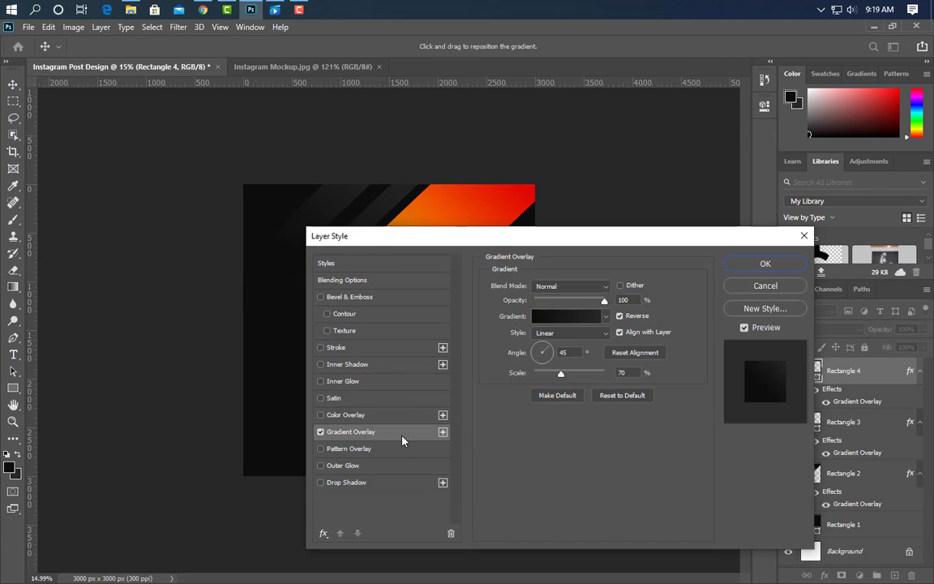
left_click(622, 318)
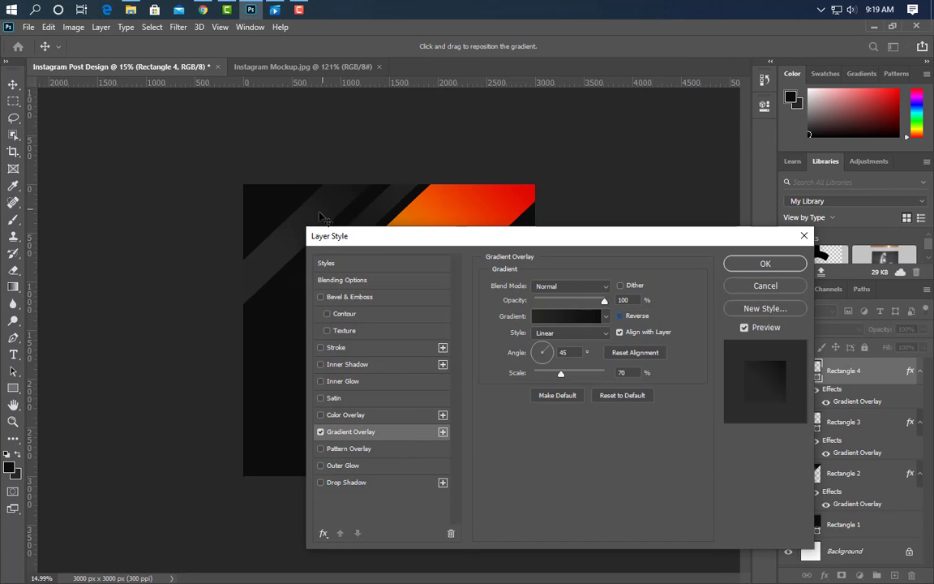
left_click_drag(321, 217, 273, 270)
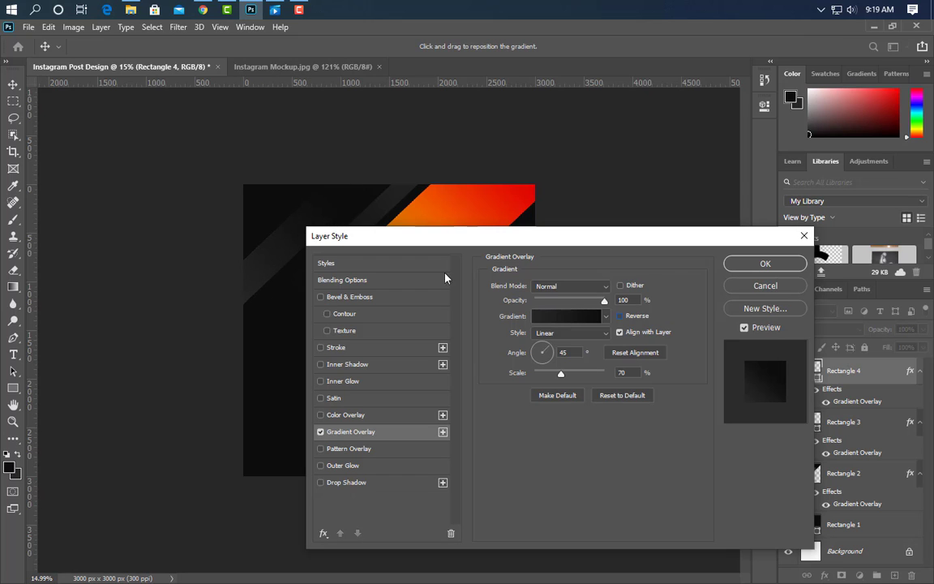
left_click(758, 265)
- Duplicate the corner band and move the copy further into the upper-left corner, to about X 358 px, Y 219 px
left_click_drag(893, 379, 895, 574)
key("ctrl+t")
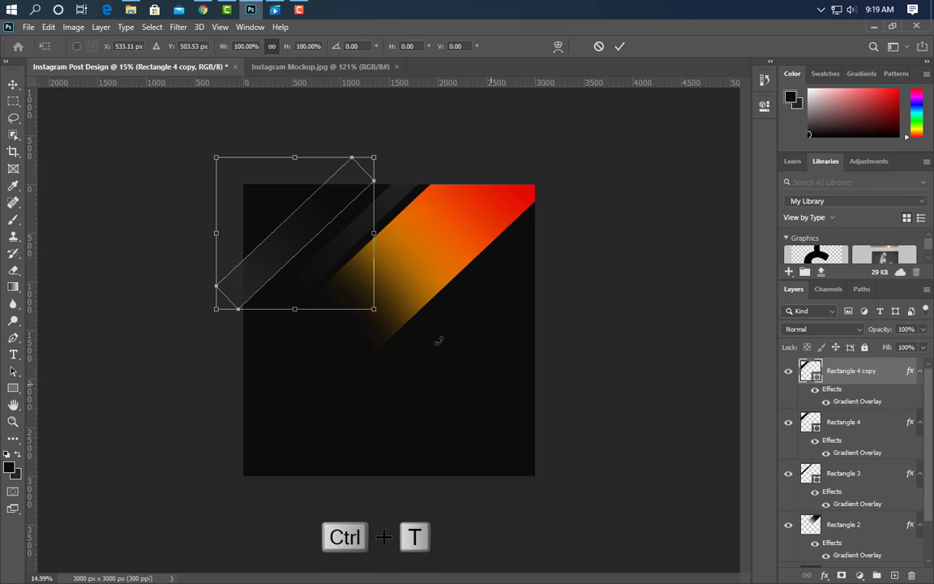
scroll(326, 290, "up", 2)
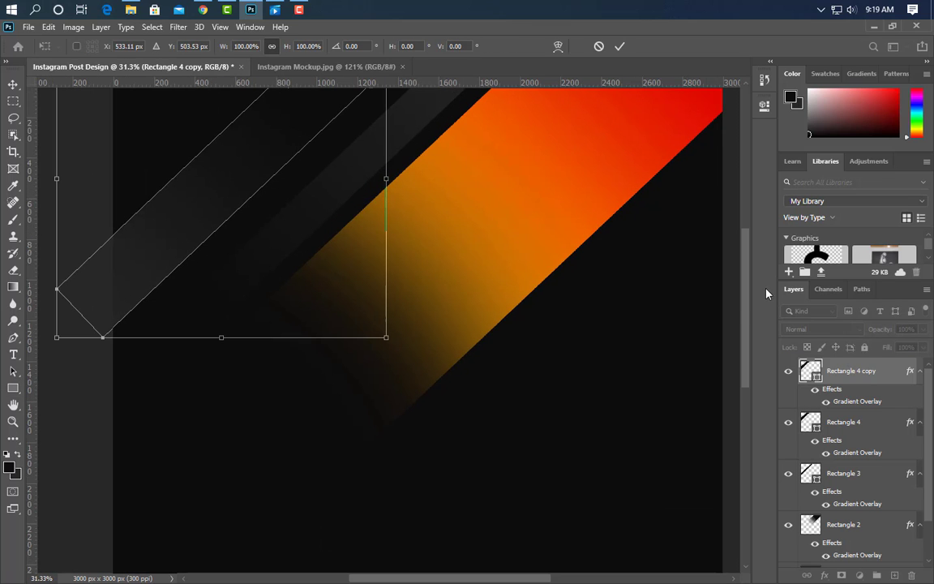
left_click_drag(747, 314, 748, 277)
left_click_drag(197, 271, 189, 249)
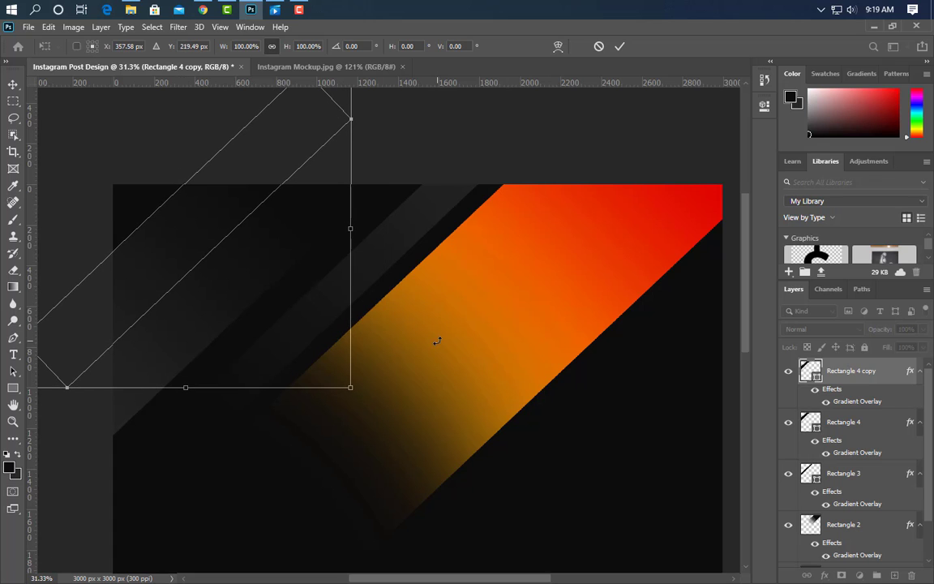
left_click(621, 48)
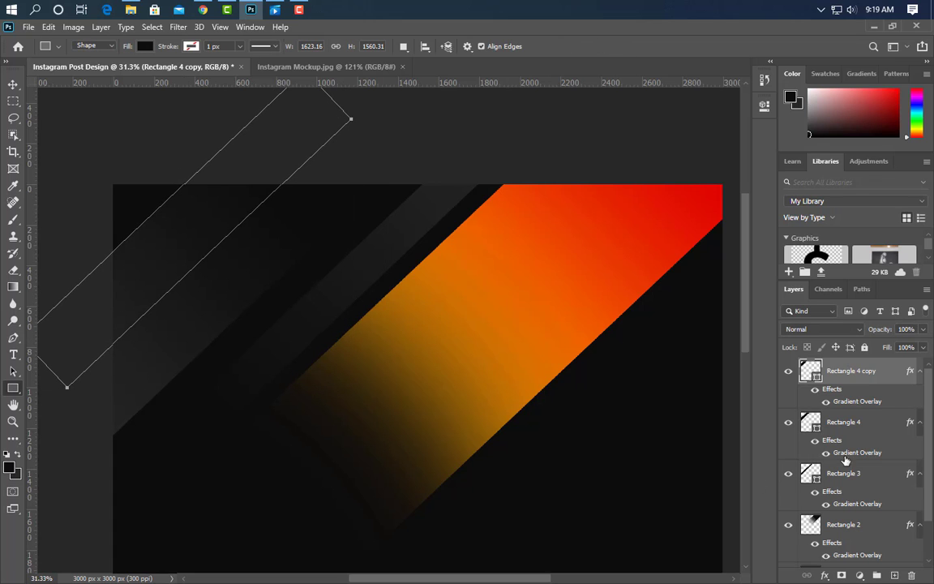
- Change the lighter stop of the corner band copy's gradient overlay to #1d1d1d
double_click(853, 402)
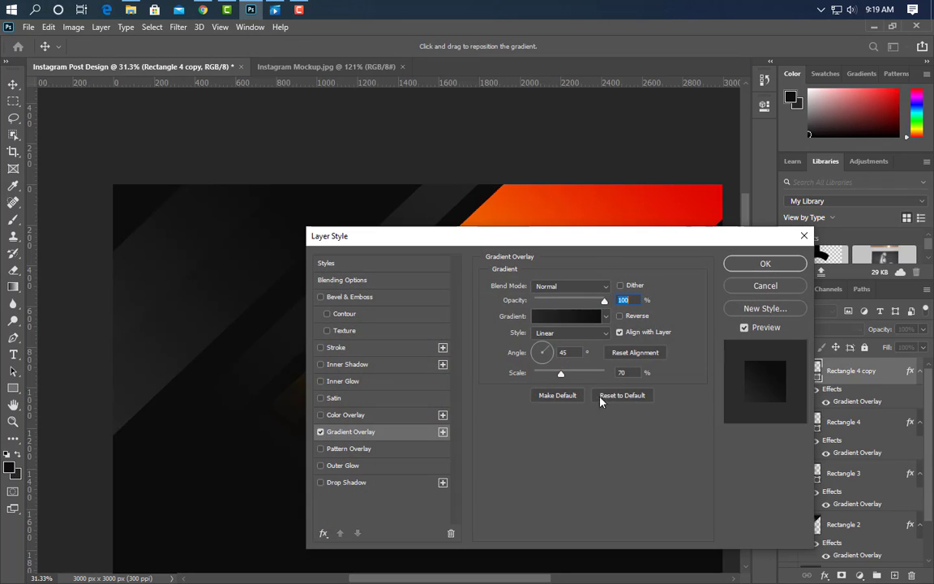
left_click(565, 316)
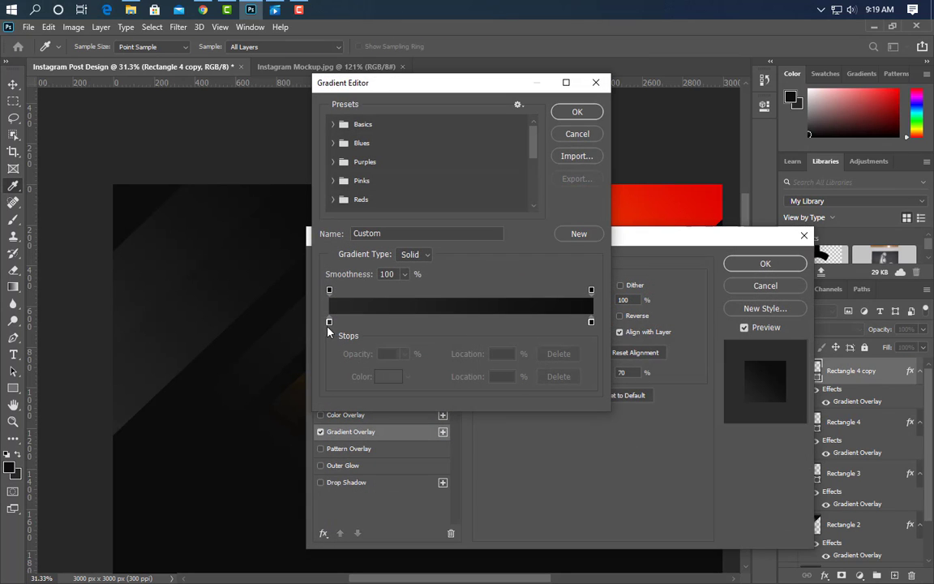
double_click(329, 322)
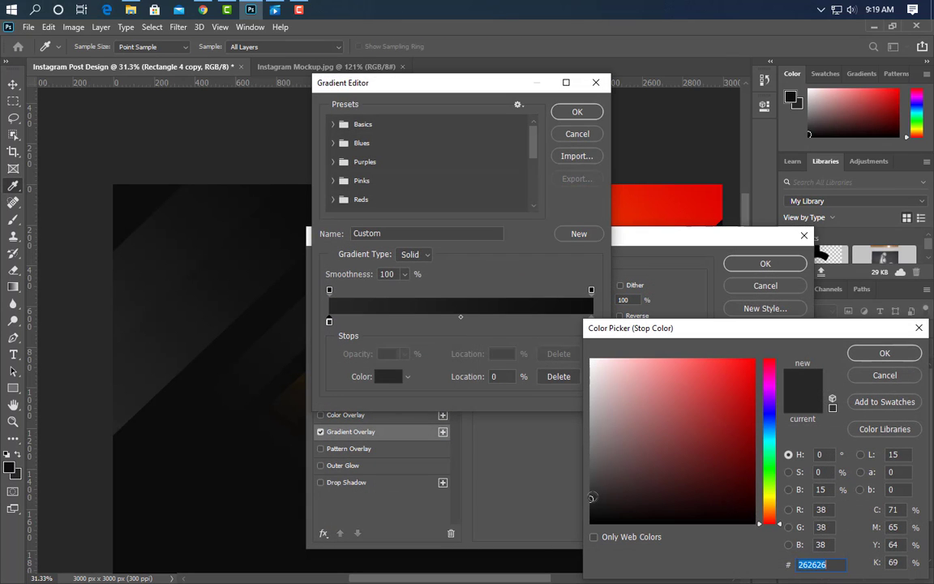
left_click(589, 504)
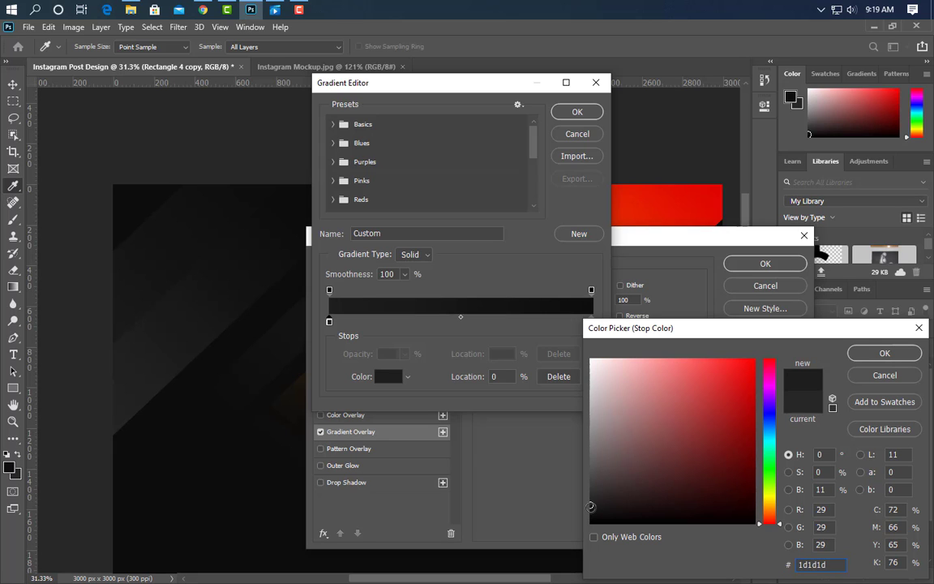
left_click(879, 355)
left_click(576, 111)
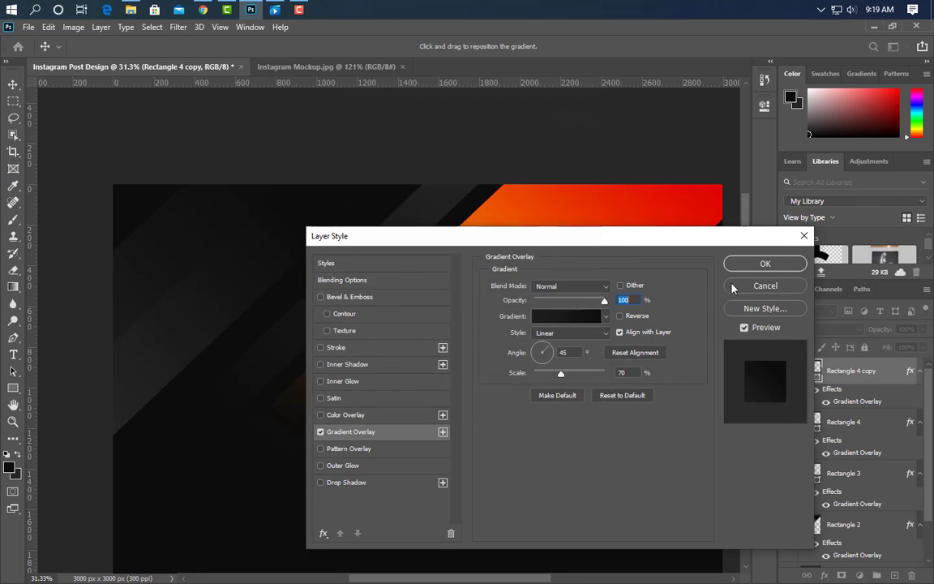
left_click(732, 261)
- Group the four diagonal band layers above the black background rectangle and duplicate the group
scroll(288, 244, "down", 3)
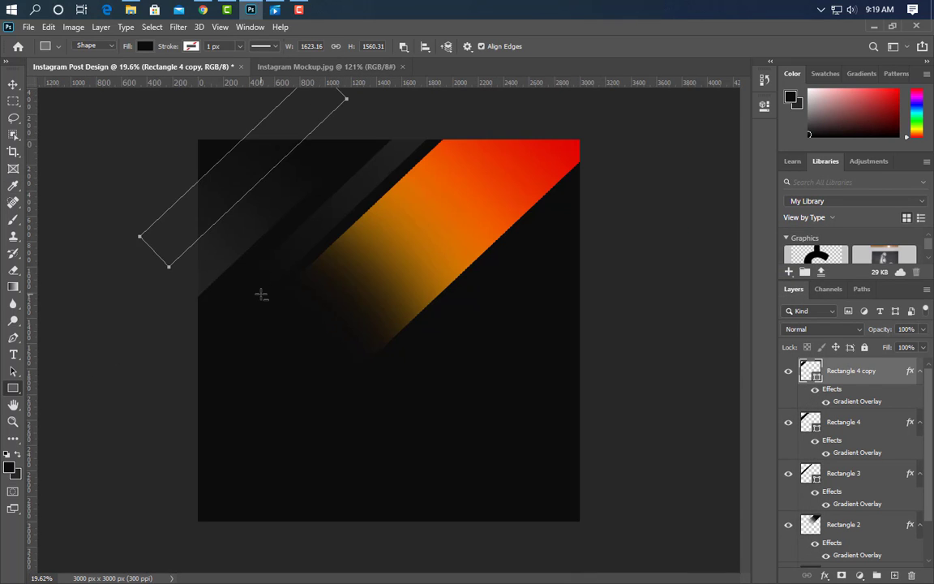
scroll(261, 296, "up", 1)
key("v")
left_click(854, 423, "ctrl")
left_click(860, 475, "ctrl")
left_click(876, 525, "ctrl")
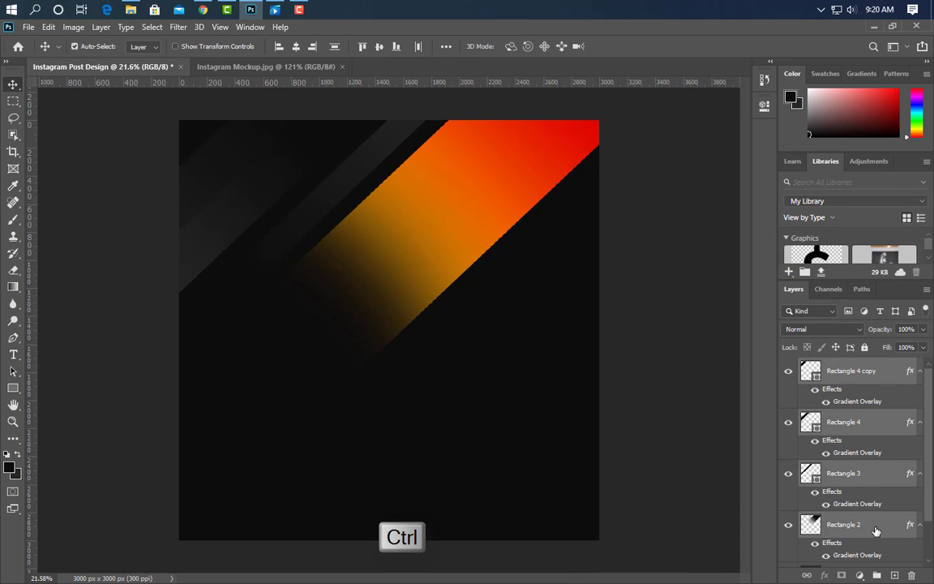
scroll(875, 532, "down", 1)
left_click(877, 574)
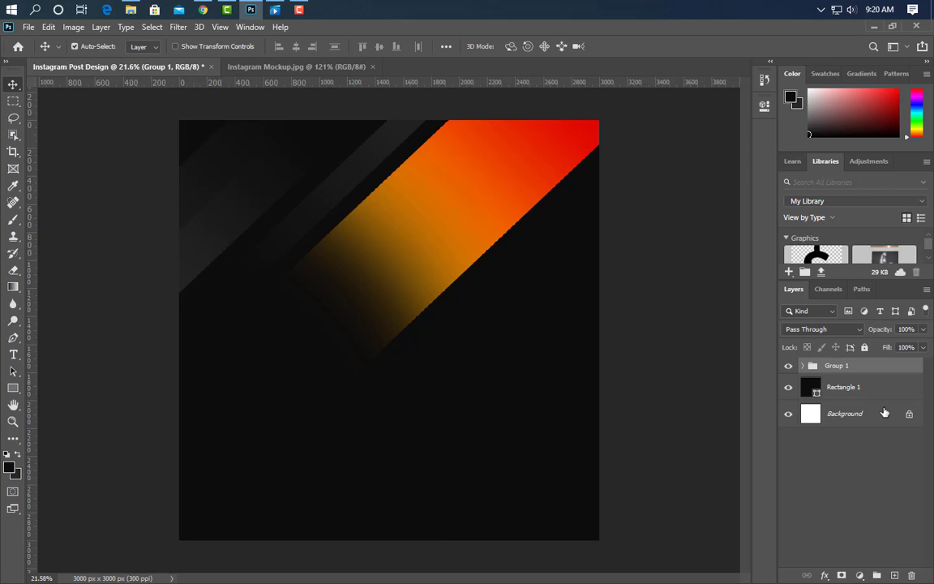
left_click_drag(887, 368, 894, 575)
- Flip the duplicated group horizontally and vertically and move it to the canvas's lower half, about X 1504 px, Y 2635 px
key("ctrl+t")
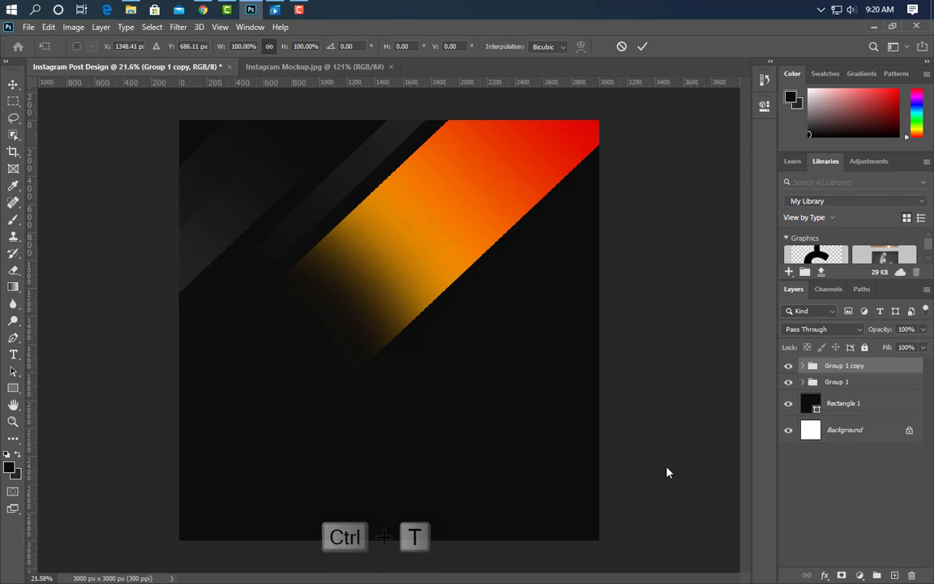
right_click(445, 269)
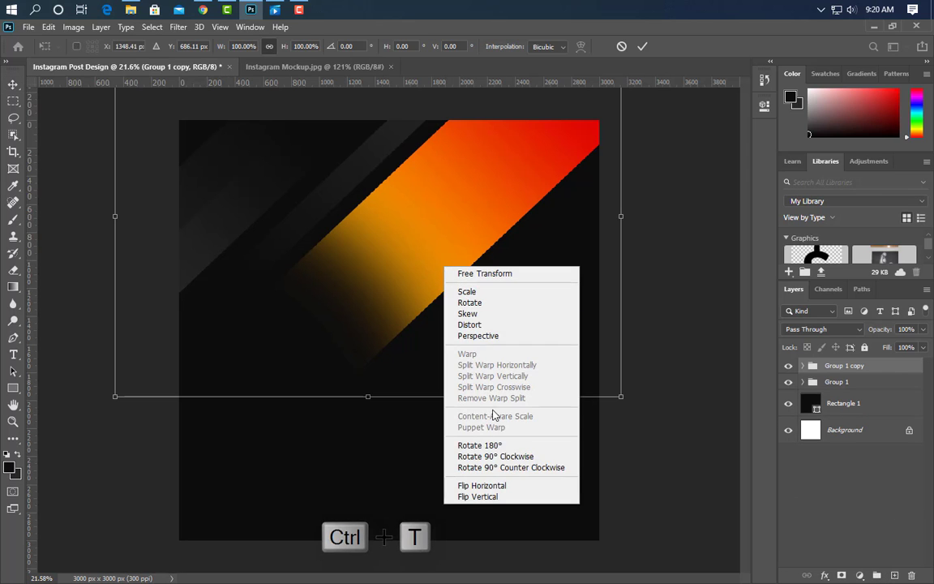
left_click(479, 479)
right_click(455, 292)
left_click(502, 517)
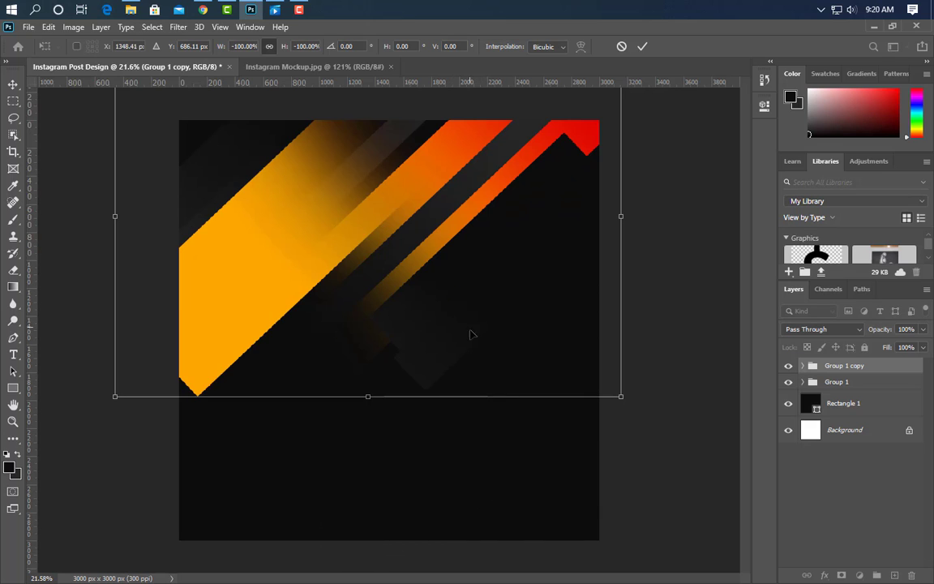
left_click_drag(389, 209, 410, 480)
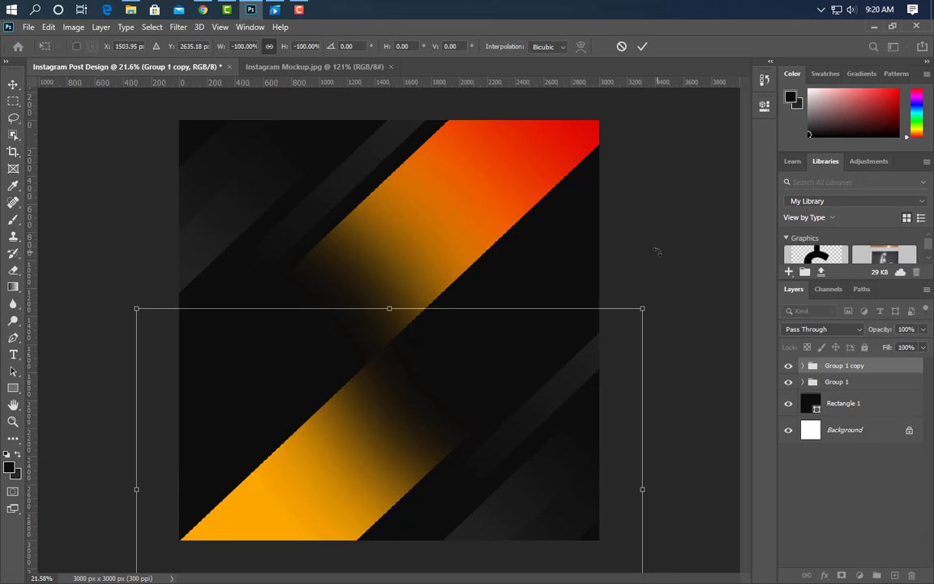
left_click(642, 47)
- Replace the red stop in the lower-left copied band's gradient overlay with the near-black #0d0d0d sampled from the canvas background
left_click(344, 479)
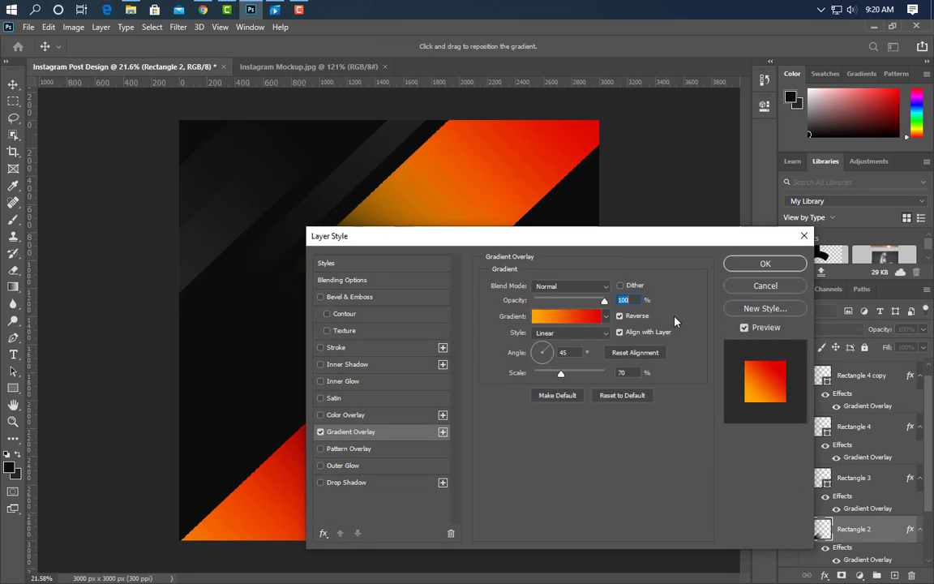
left_click(598, 318)
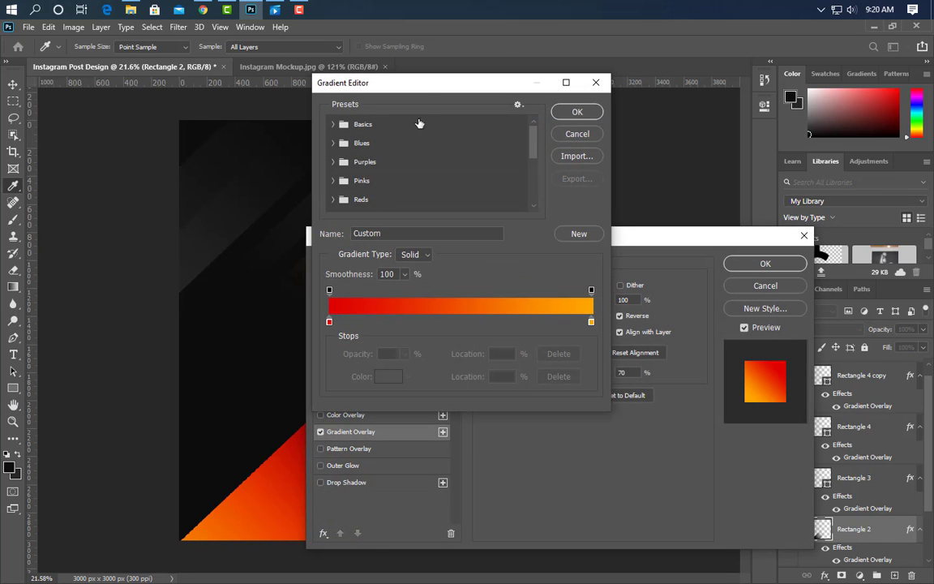
left_click_drag(424, 90, 716, 188)
double_click(622, 420)
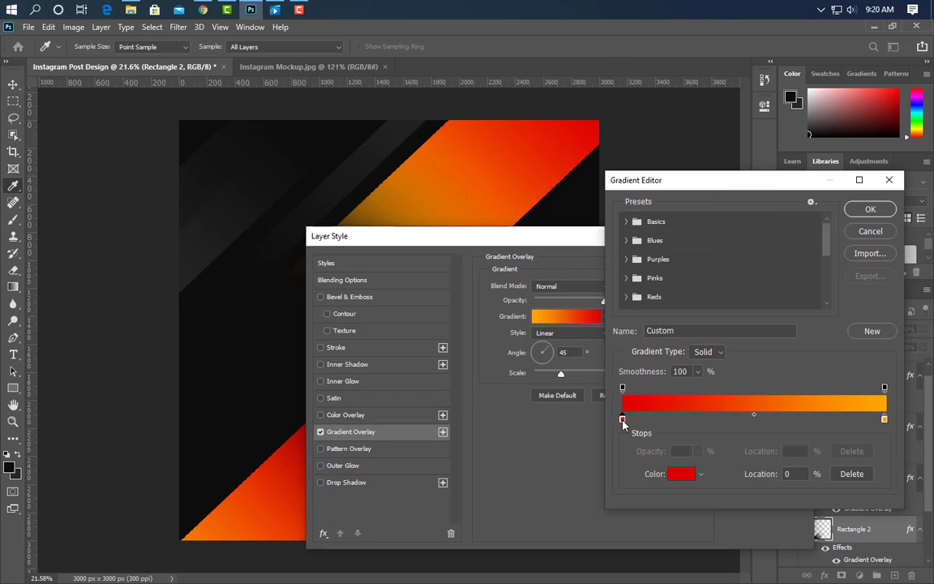
left_click(250, 450)
left_click(884, 354)
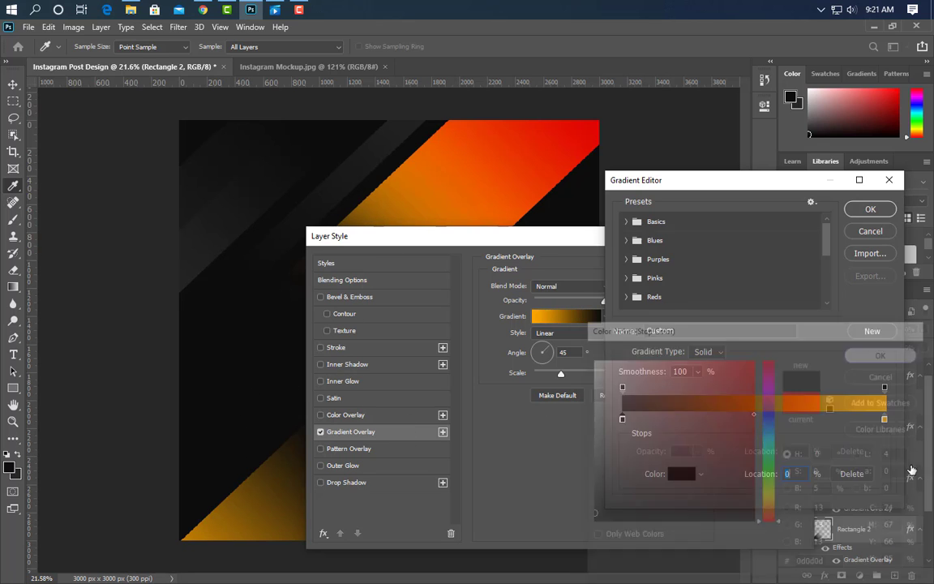
- Replace the orange stop of the same band's gradient with the dark grey sampled from beside the canvas and apply the overlay
double_click(883, 417)
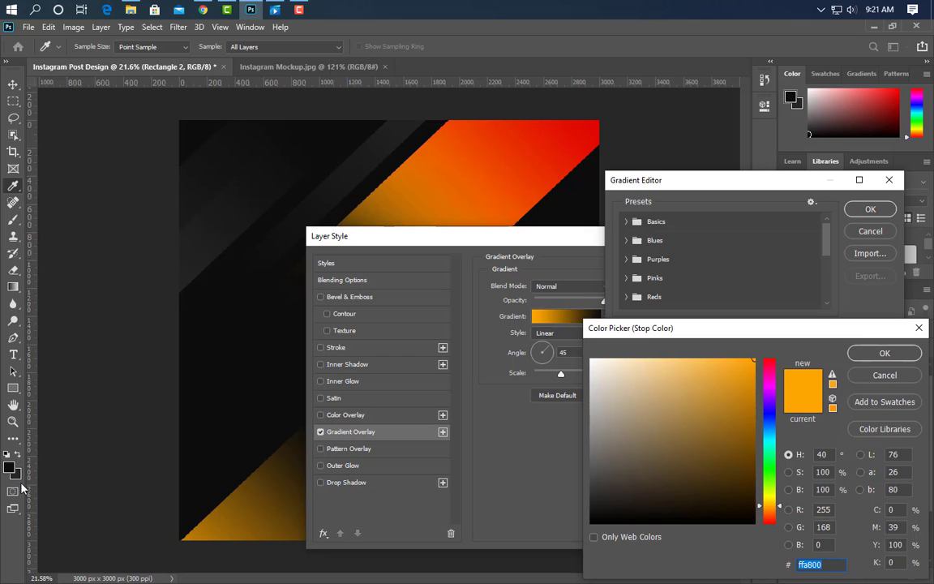
left_click(74, 429)
left_click(884, 355)
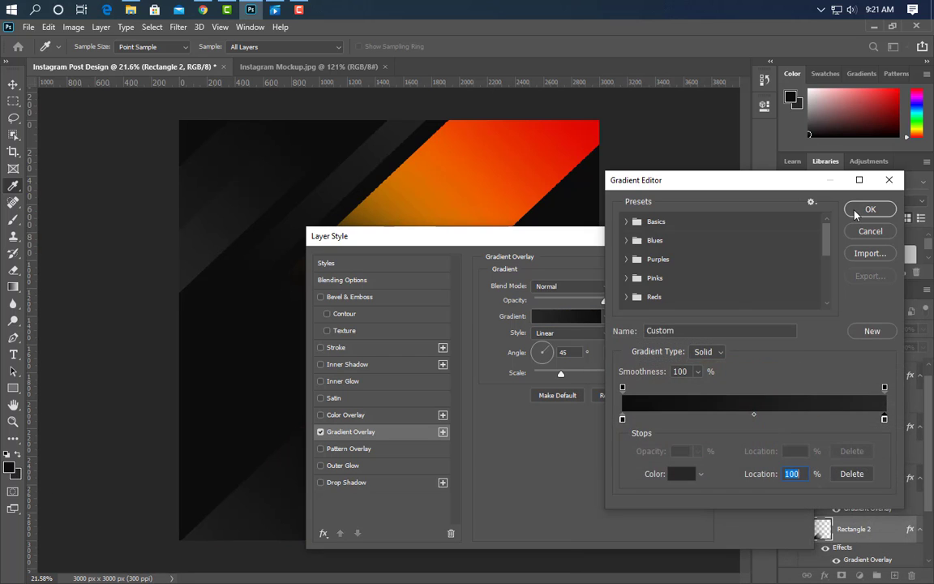
left_click(870, 209)
left_click(767, 265)
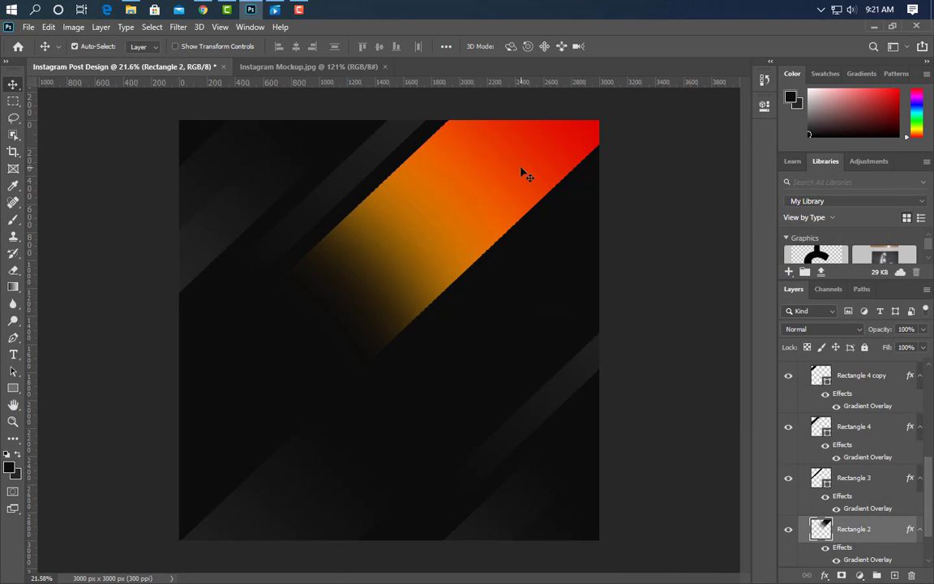
- Copy the layer style of the upper orange-red band and paste it onto the duplicated group's Rectangle 4 in the lower-right area
right_click(880, 533)
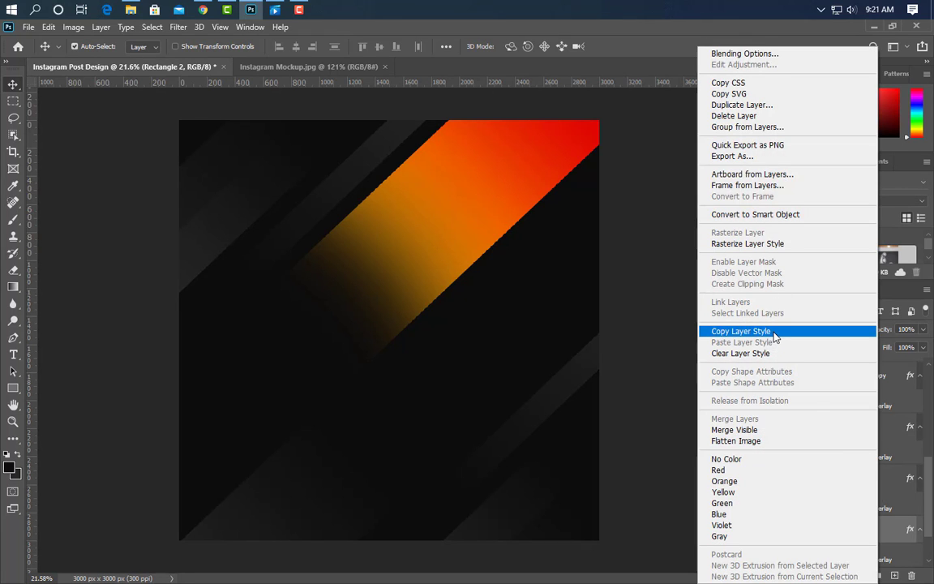
left_click(738, 331)
left_click(900, 424)
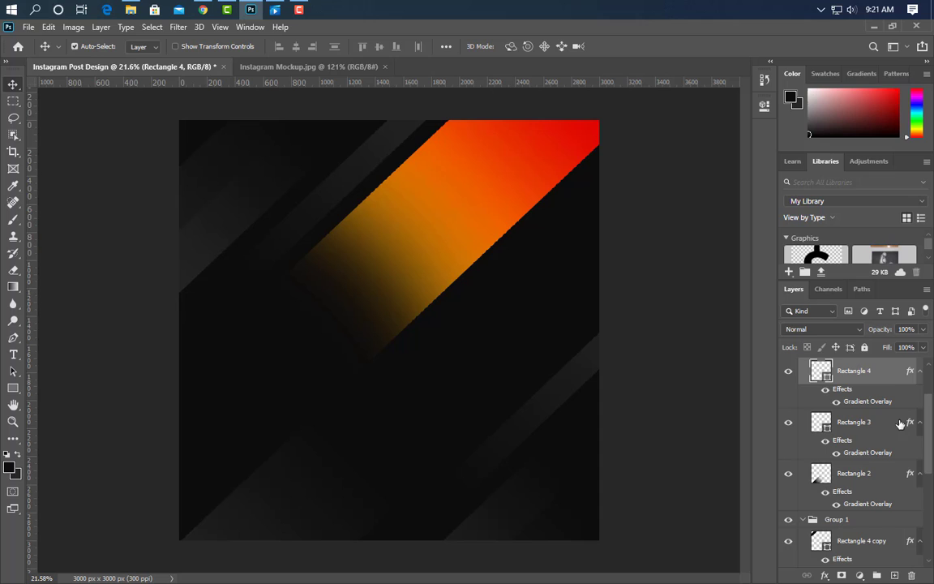
right_click(892, 384)
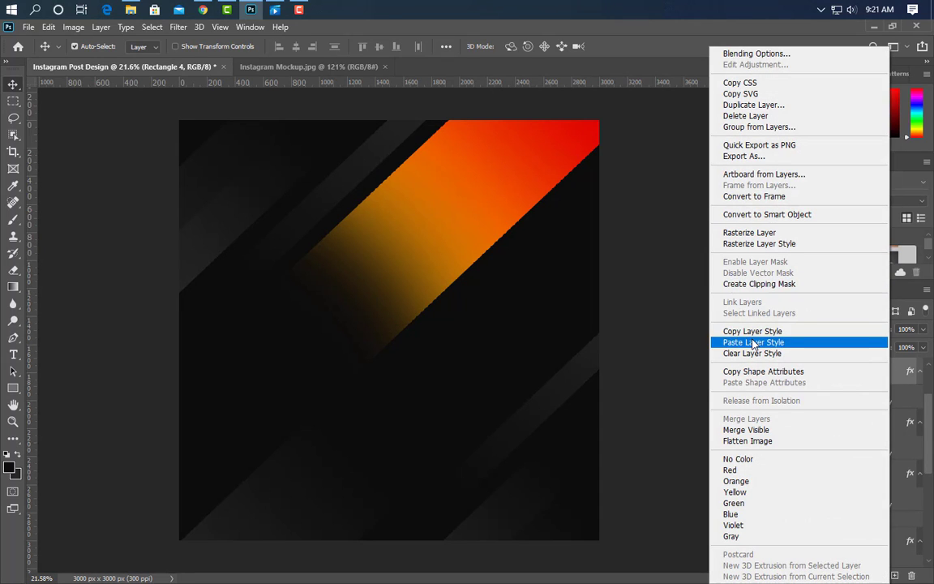
left_click(754, 342)
- Move the lower-right orange-red band diagonally up and right to about X 2495 px, Y 2670 px
key("ctrl+t")
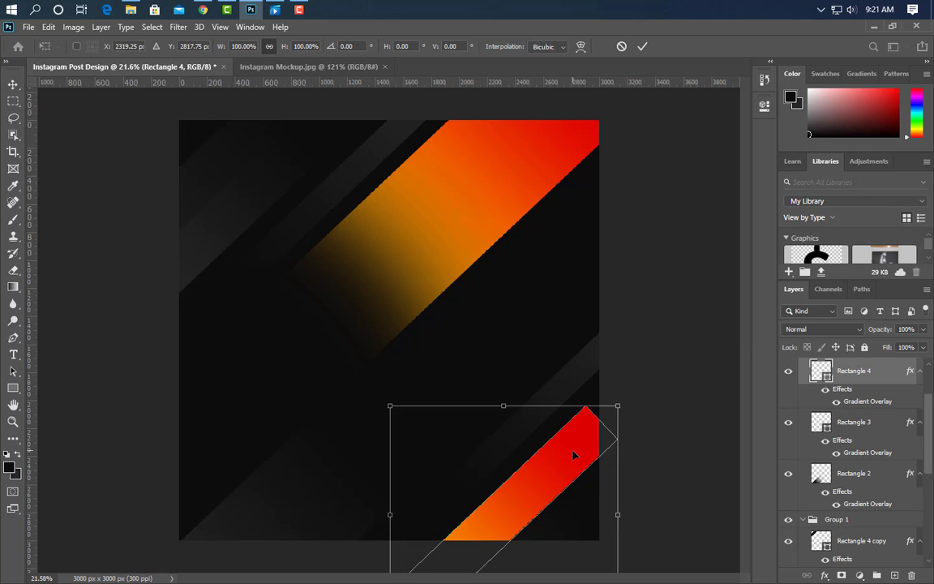
left_click_drag(573, 453, 598, 438)
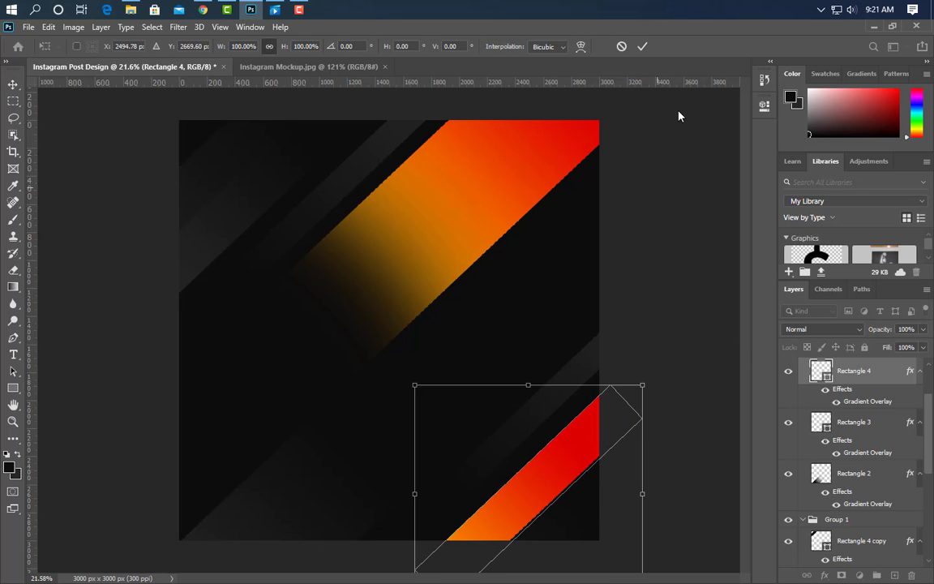
left_click(643, 47)
- Rasterize the lower-right orange-red band and fade out its upper-right end with a soft 3200 px Eraser
key("e")
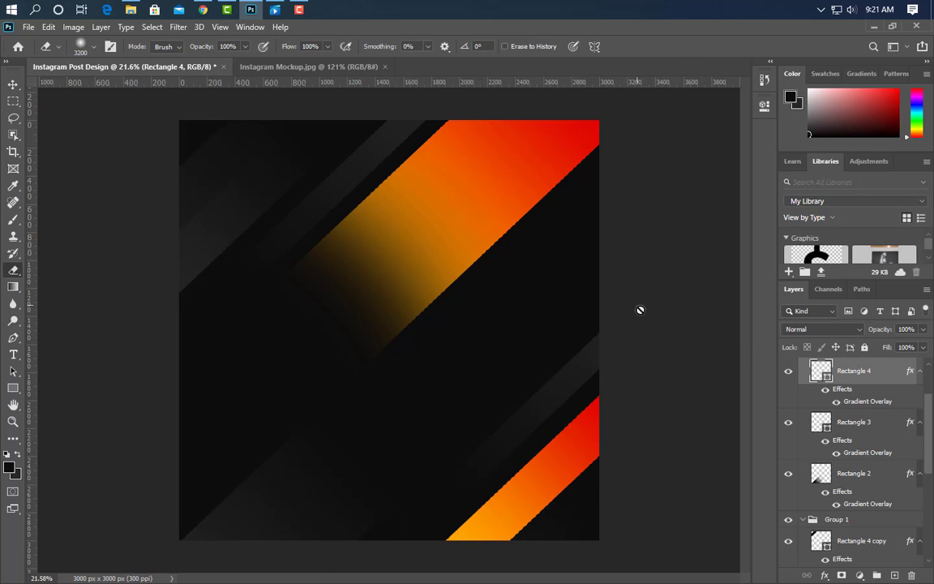
right_click(886, 374)
left_click(714, 232)
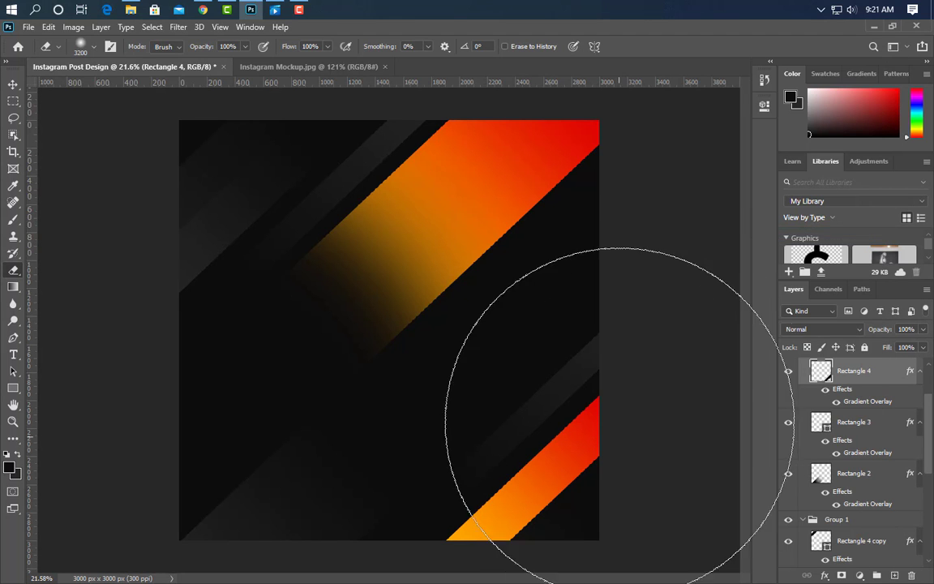
left_click(672, 304)
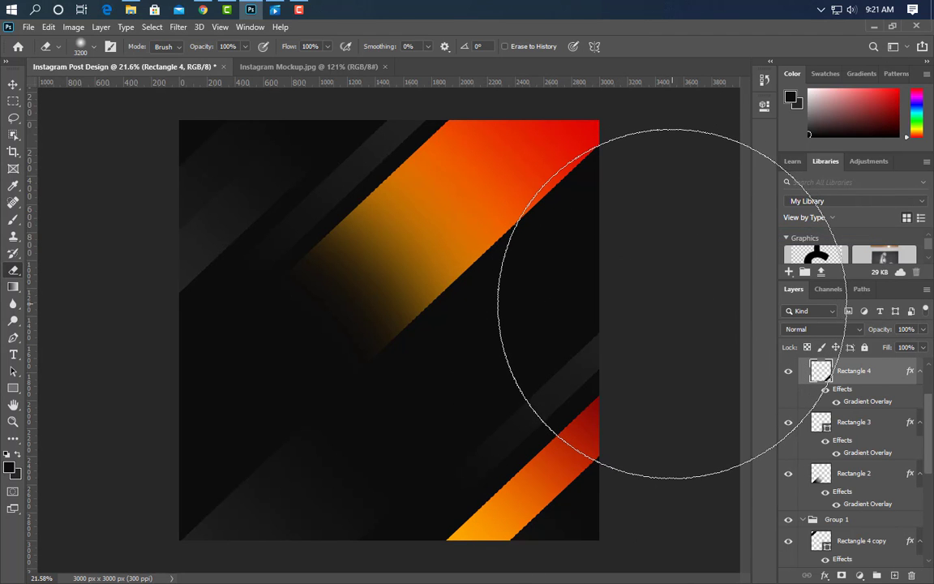
left_click(672, 305)
left_click(672, 304)
left_click(672, 305)
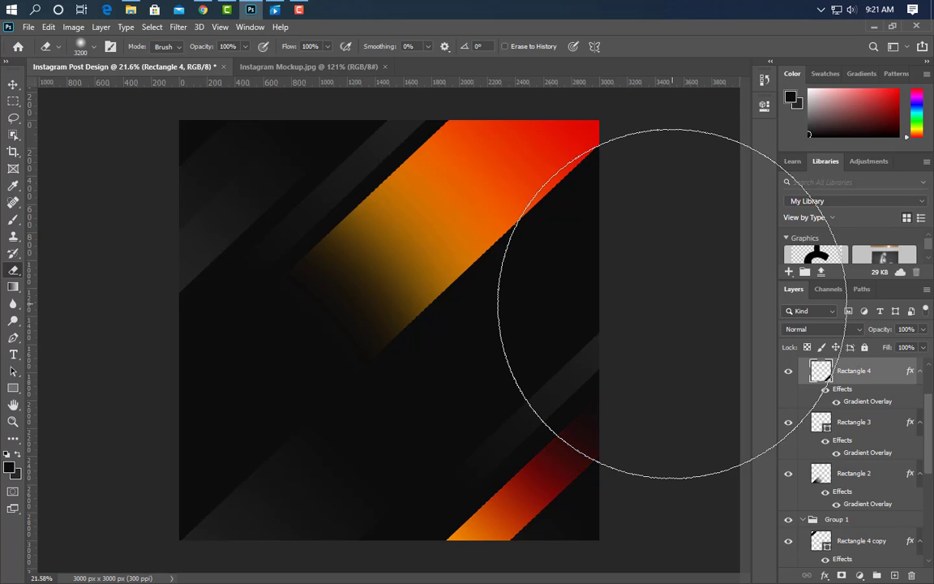
- Paste the copied orange-red layer style onto the Rectangle 4 copy band in the canvas's lower-right corner
left_click(12, 84)
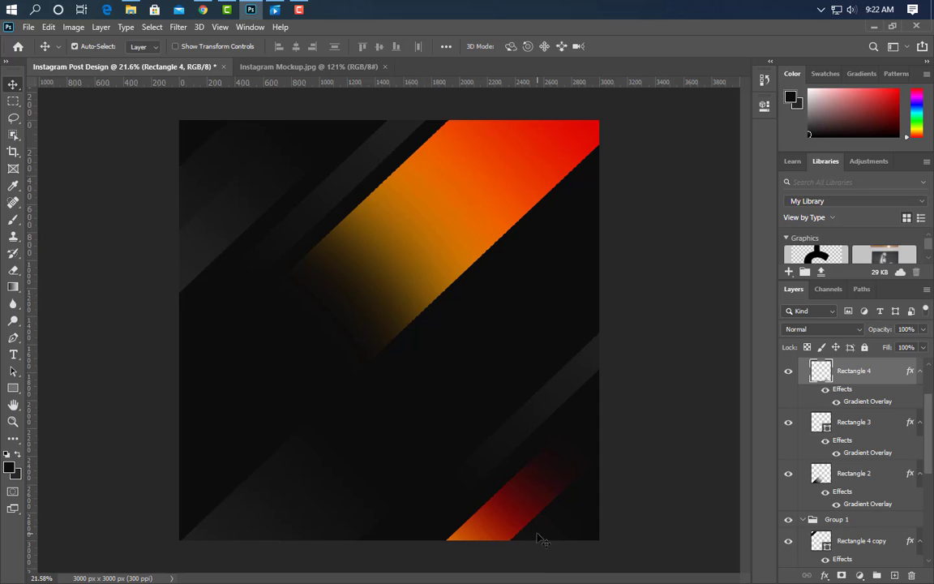
key("ctrl+j")
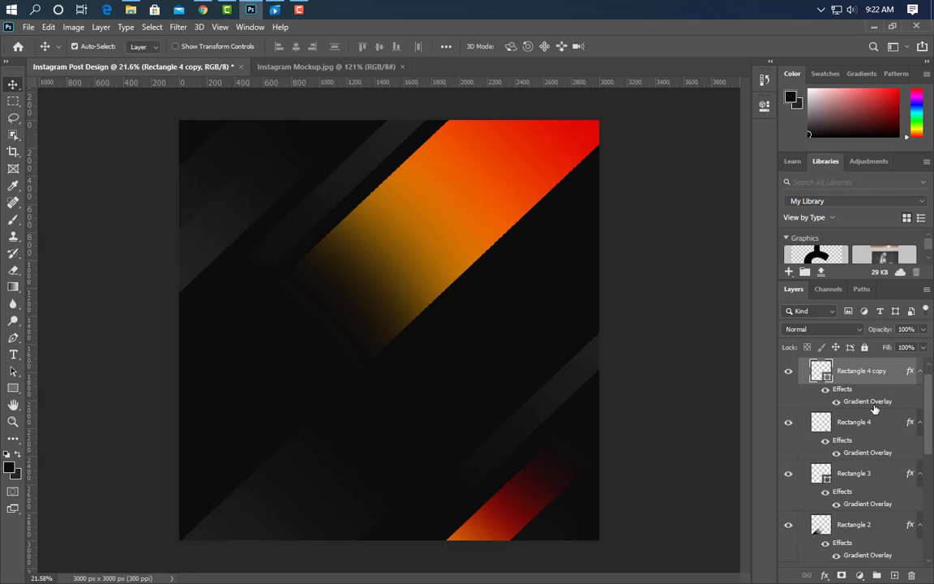
right_click(875, 373)
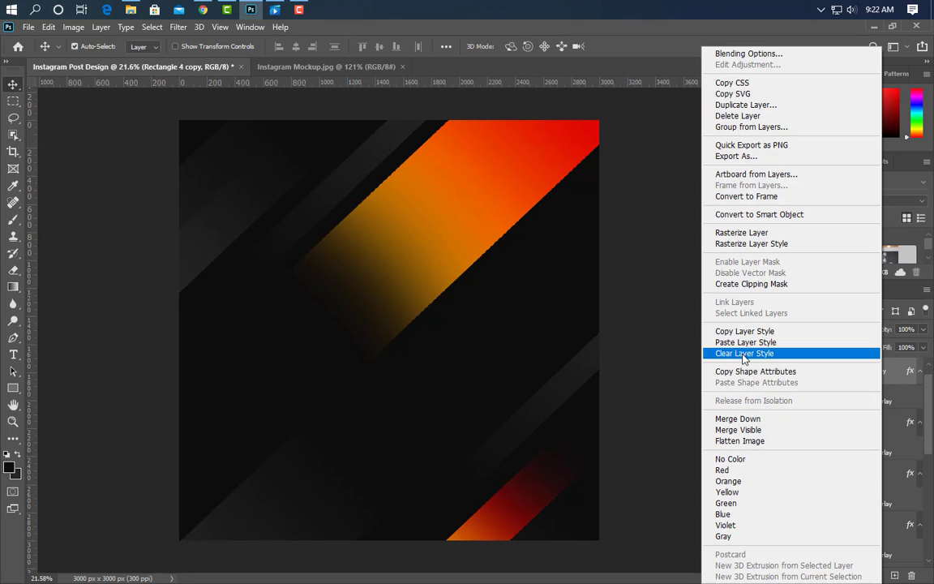
left_click(743, 347)
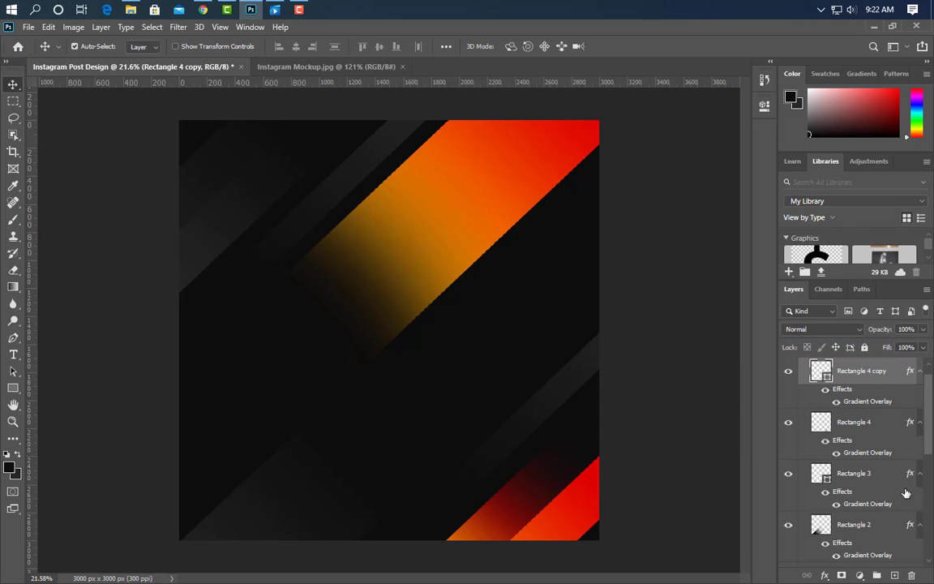
- Shift the corner band's gradient overlay diagonally toward its upper-right end and apply it
double_click(867, 401)
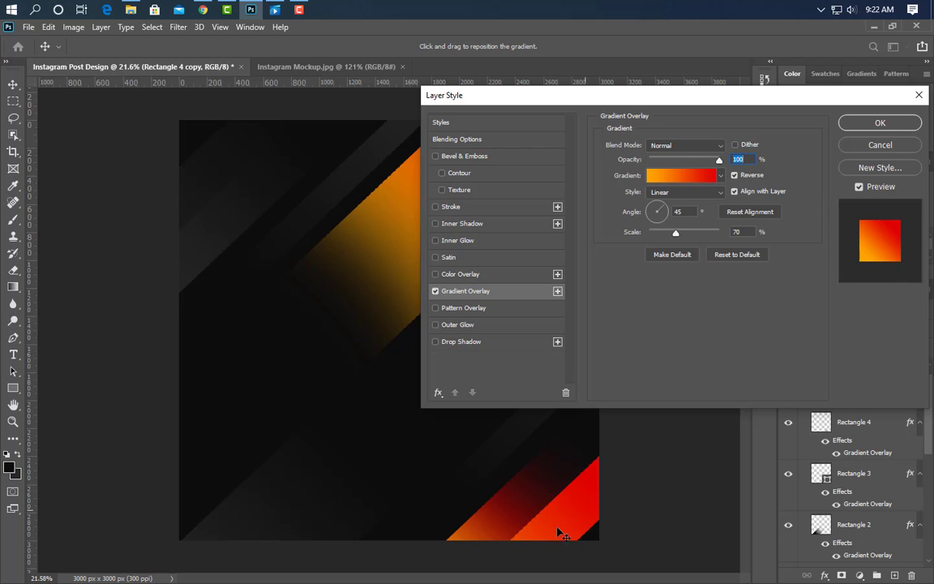
left_click_drag(557, 527, 579, 509)
key("Return")
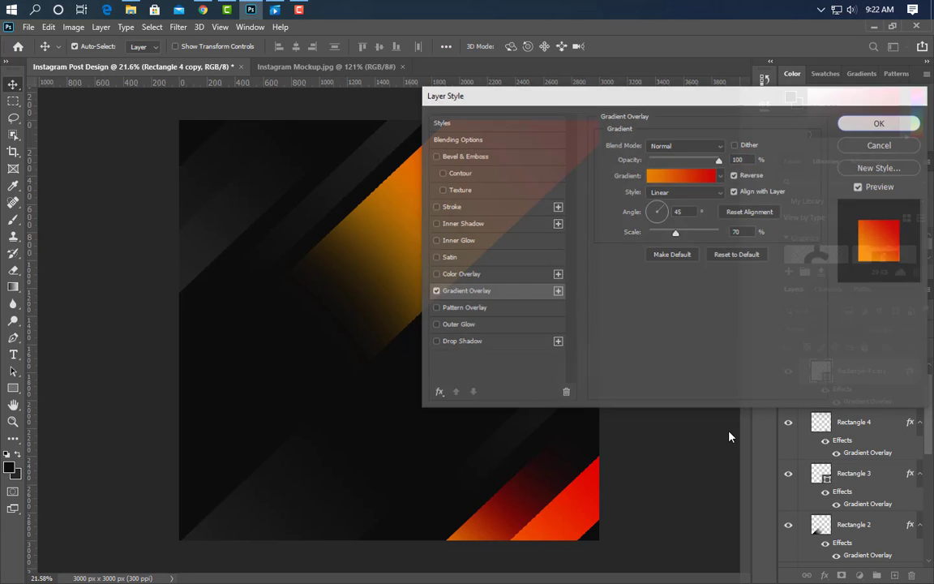
- Rasterize the Rectangle 4 copy band in the lower-right corner and fade out its upper-right end with the soft 3200 px Eraser
left_click(15, 272)
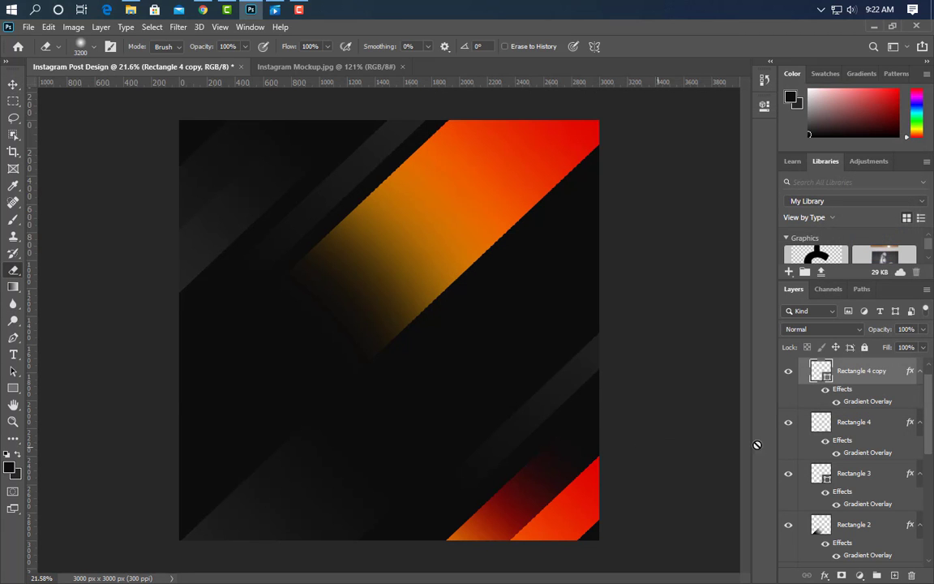
right_click(882, 383)
left_click(714, 232)
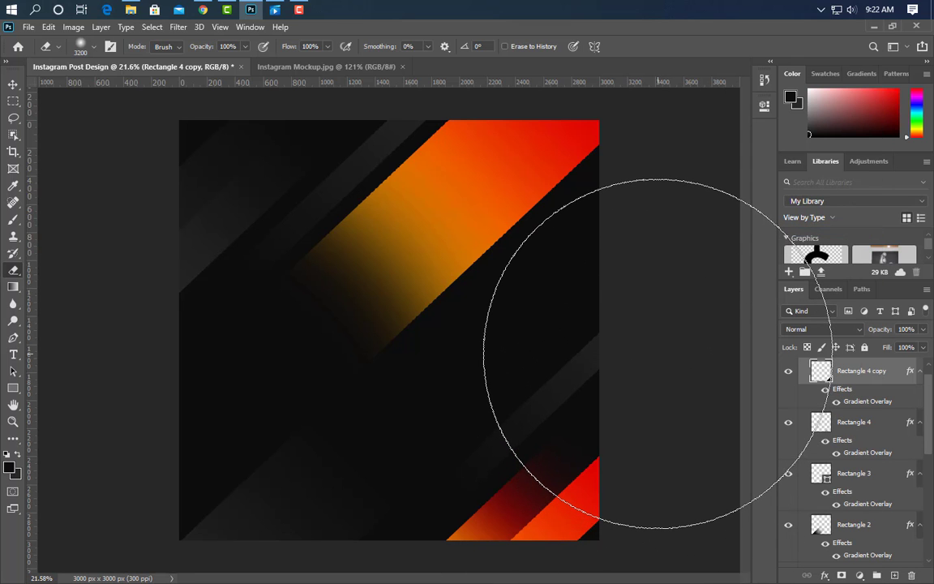
left_click(661, 352)
left_click(660, 353)
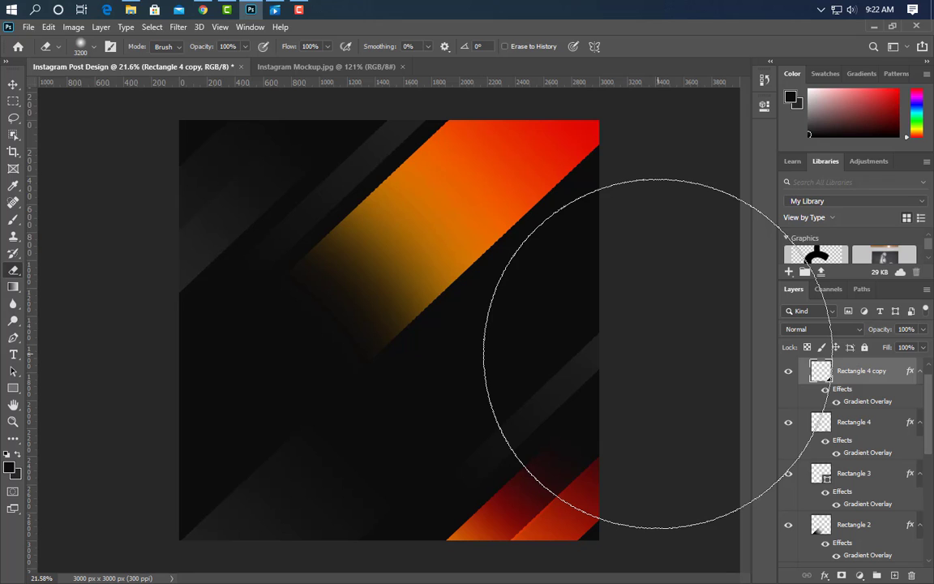
left_click(661, 352)
left_click(661, 353)
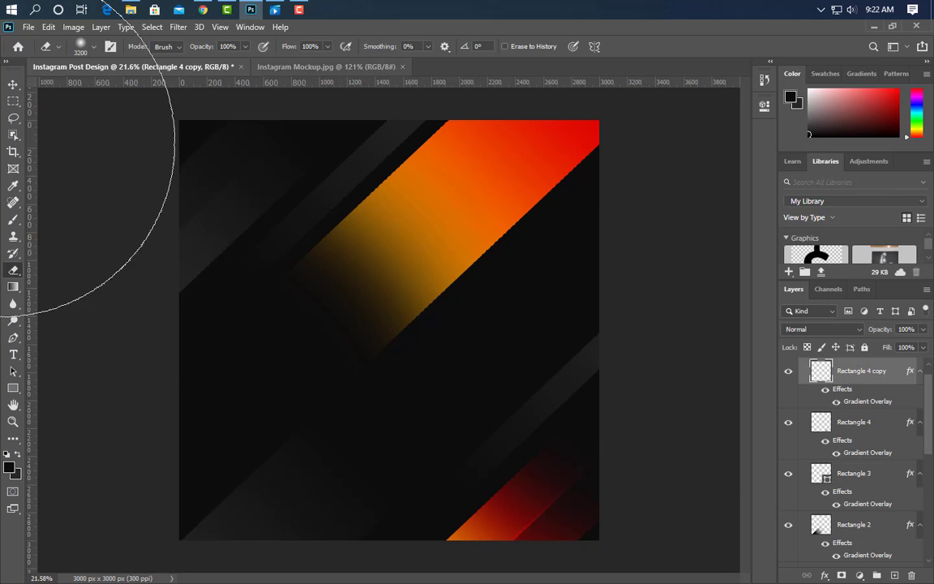
left_click(13, 84)
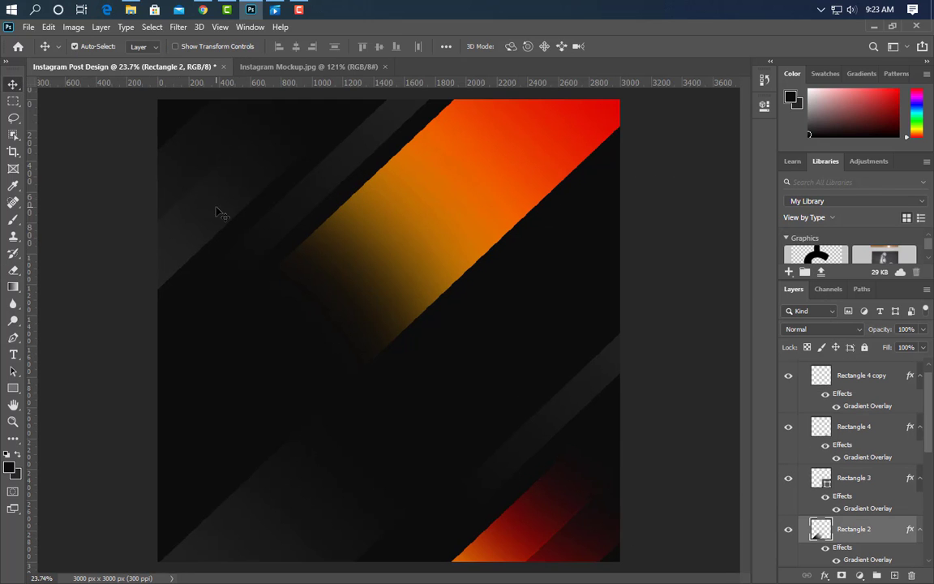
- Place the orange Nissan GTR car PNG, scale it to about 31.88%, and position it around X 1546 px, Y 1579 px
left_click(251, 9)
left_click_drag(272, 59, 365, 316)
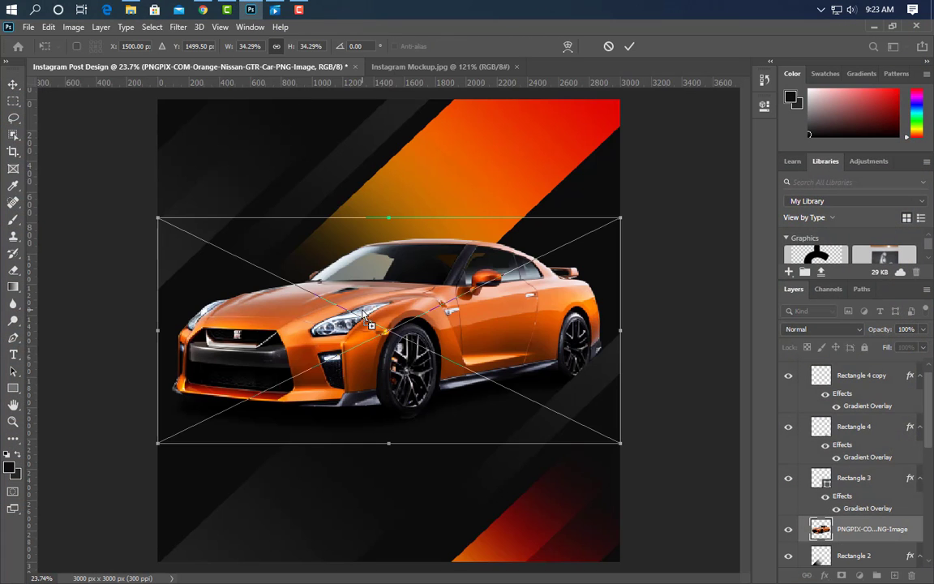
left_click_drag(621, 332, 588, 333)
left_click_drag(522, 354, 549, 370)
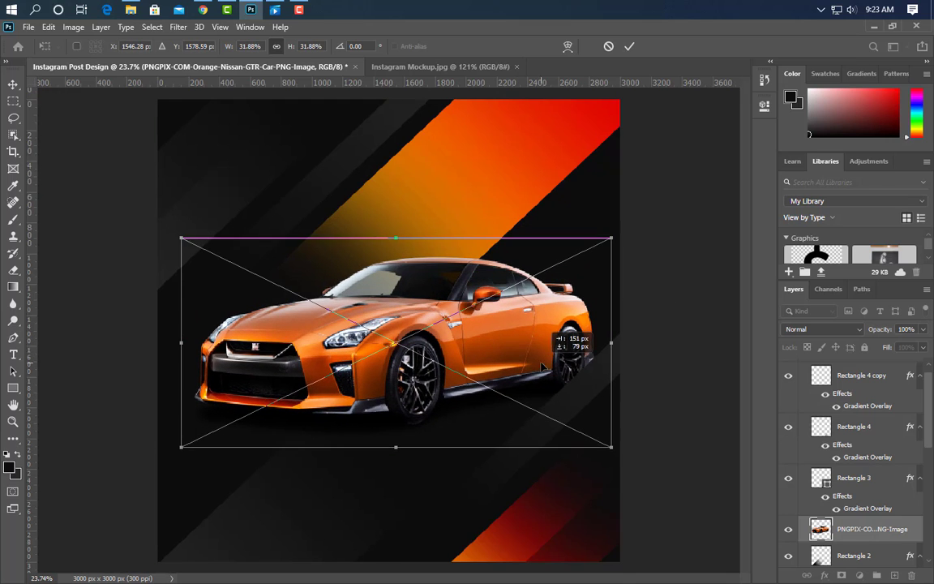
left_click(629, 46)
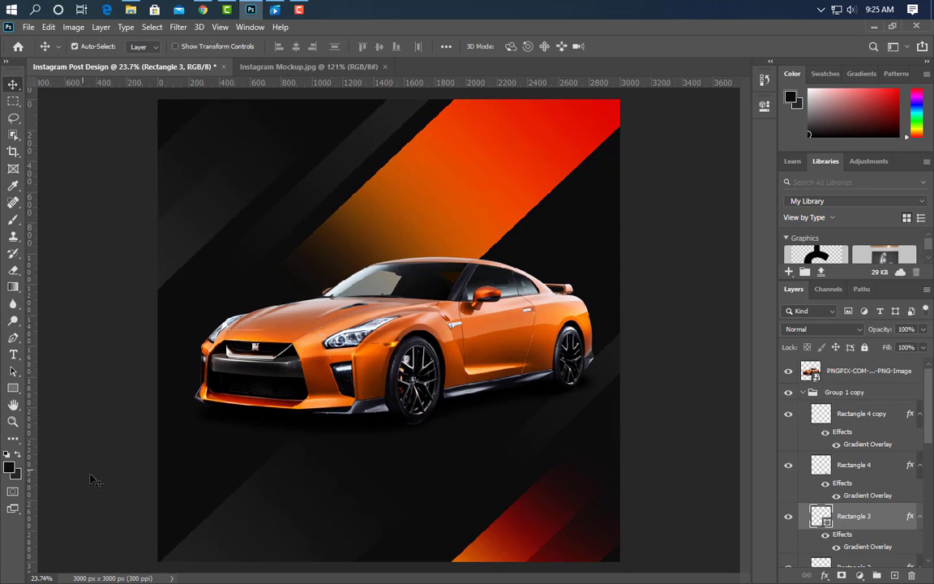
- Collapse the Group 1 copy layer group and add the text "Instagram" above the car layer, near the canvas's upper-left corner
left_click(13, 354)
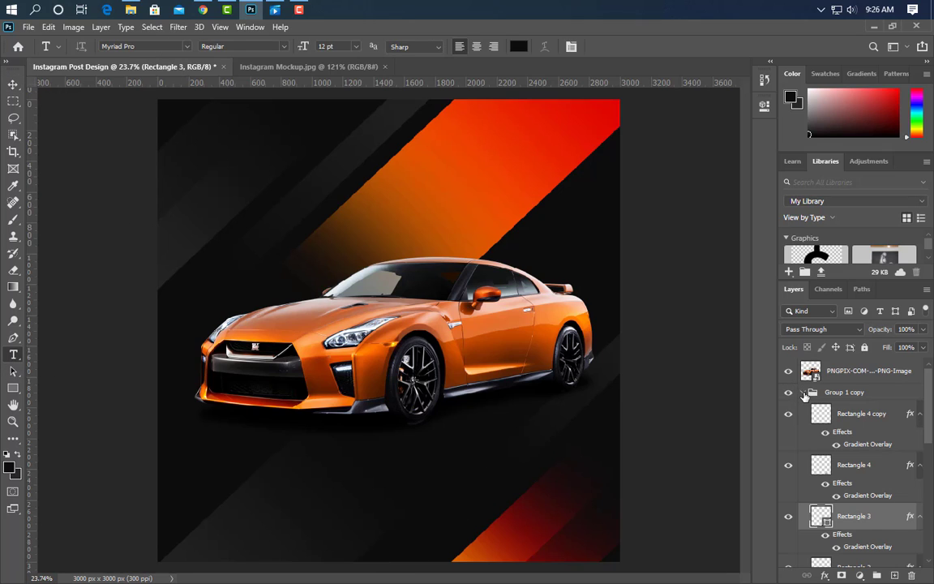
left_click(844, 392)
left_click(803, 392)
left_click(864, 373)
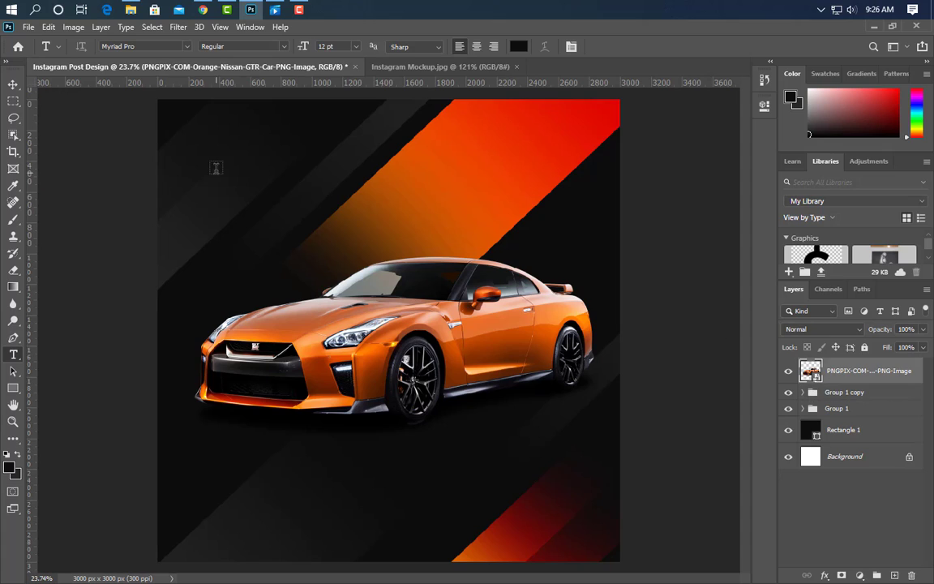
left_click(193, 155)
key("BackSpace")
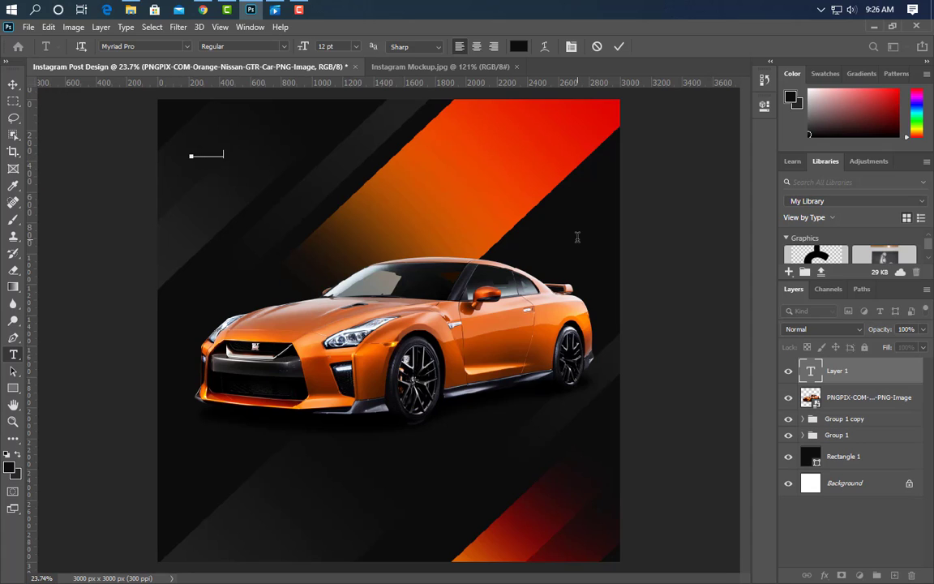
left_click(620, 46)
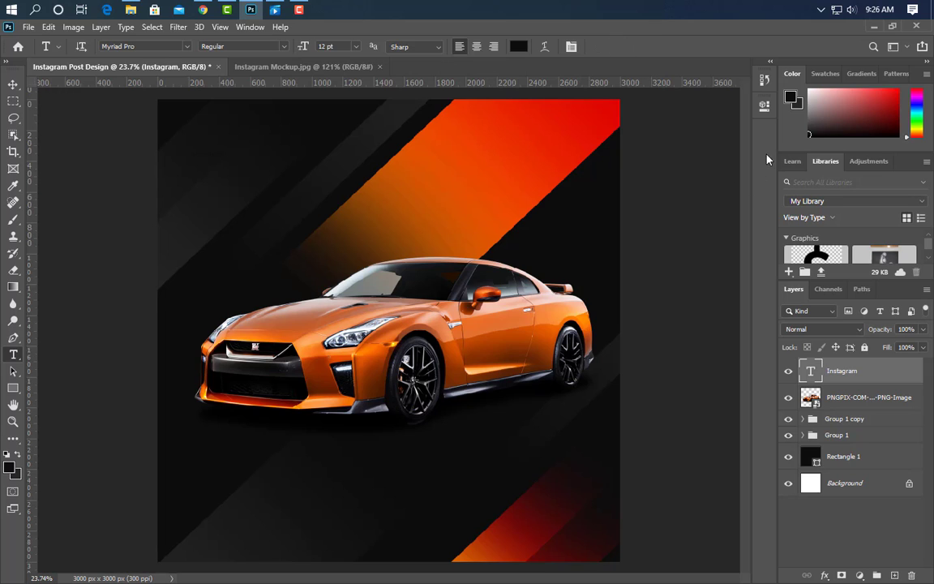
- Set the color of the Instagram text to white
key("ctrl+t")
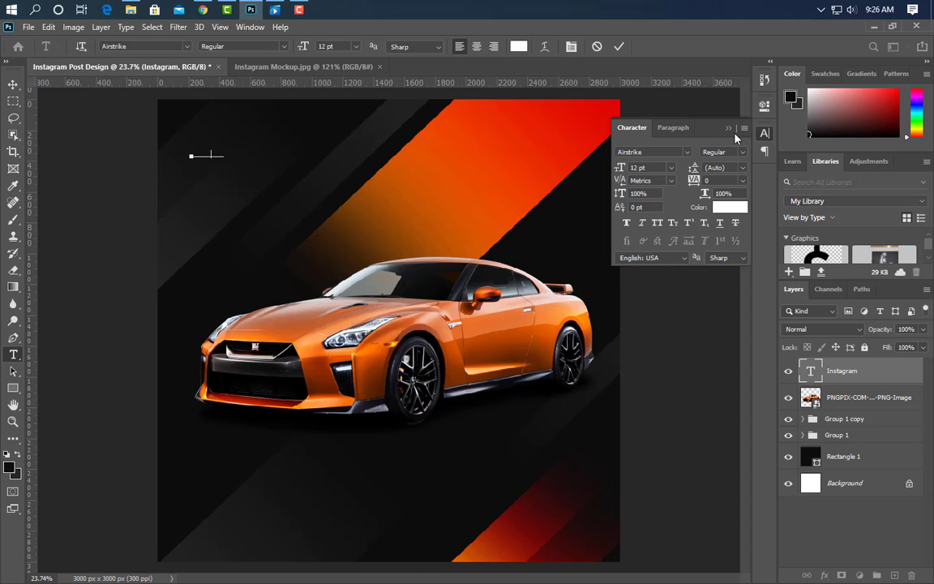
left_click(729, 129)
left_click(618, 47)
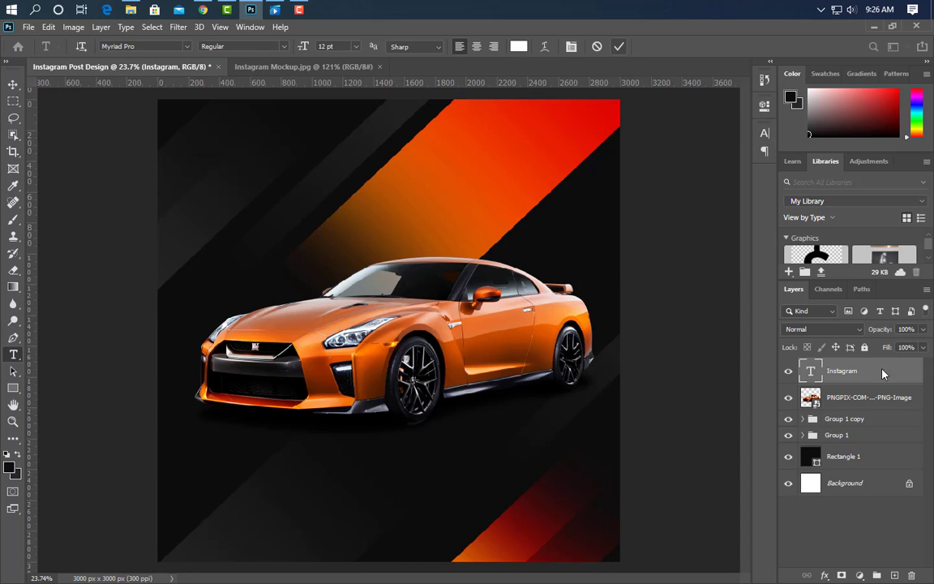
left_click(764, 132)
left_click(730, 206)
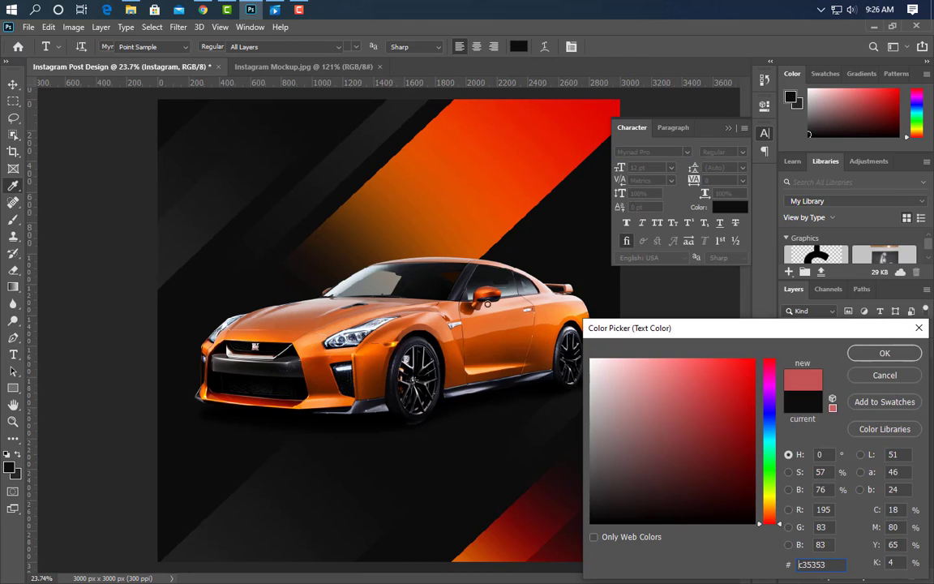
left_click(592, 358)
left_click(881, 355)
left_click(729, 128)
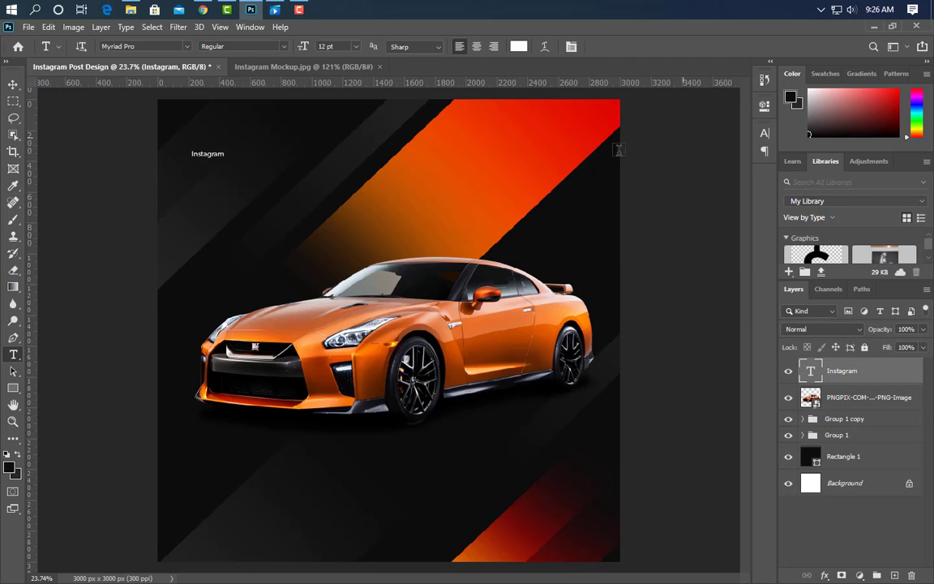
- Scale the Instagram text up to about 57.4 pt
key("ctrl+t")
left_click_drag(228, 154, 347, 154)
left_click(642, 48)
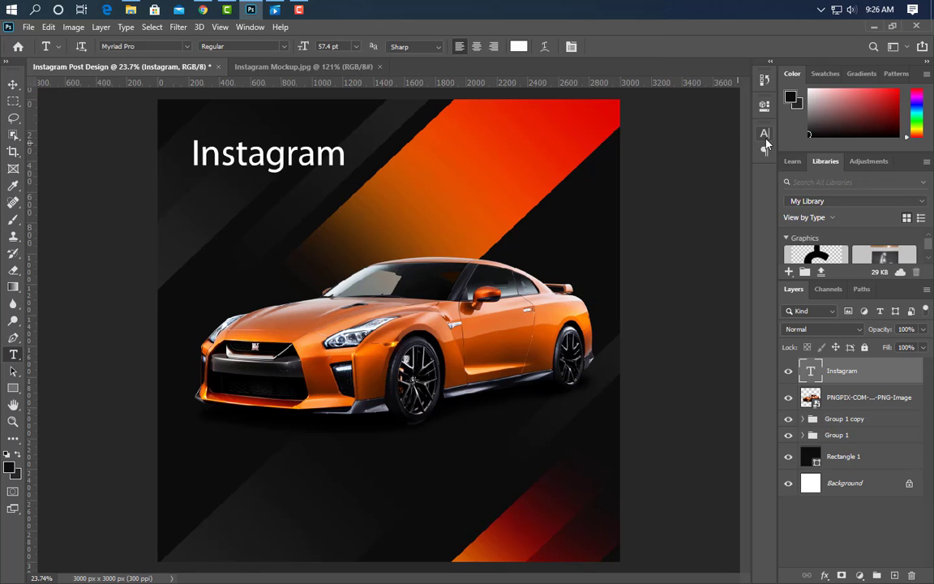
- Set the Instagram text to all caps in the Ethnocentric Regular font
left_click(765, 134)
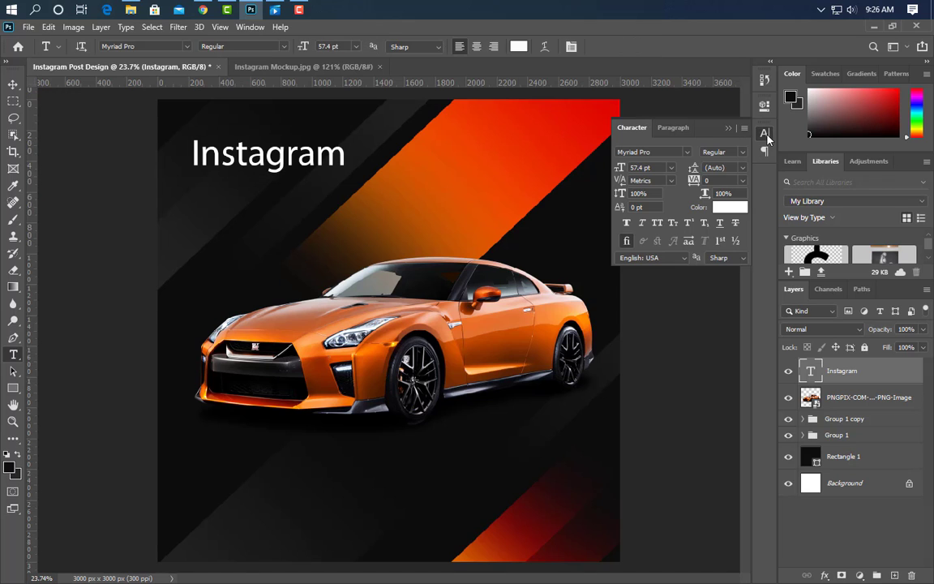
left_click(658, 224)
left_click(686, 152)
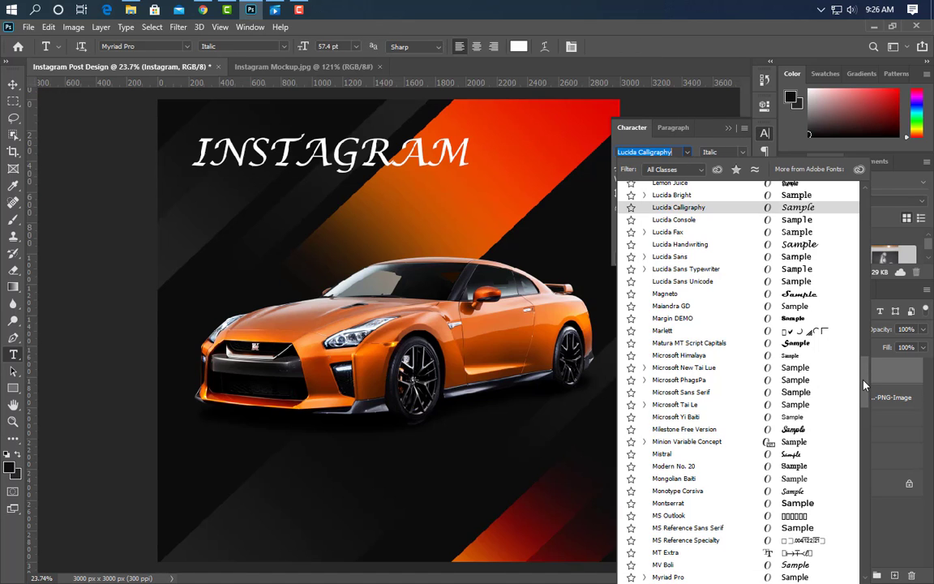
left_click_drag(865, 385, 876, 210)
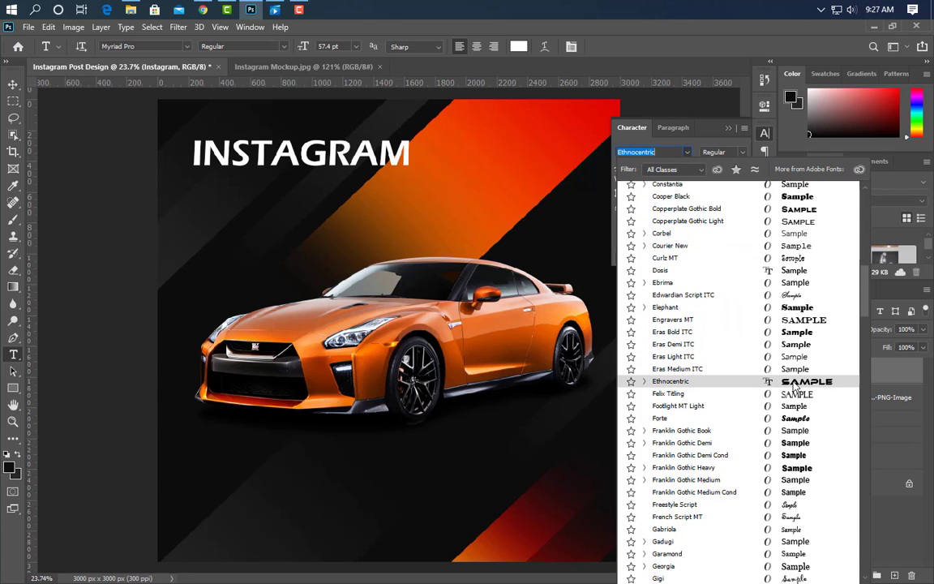
left_click(794, 389)
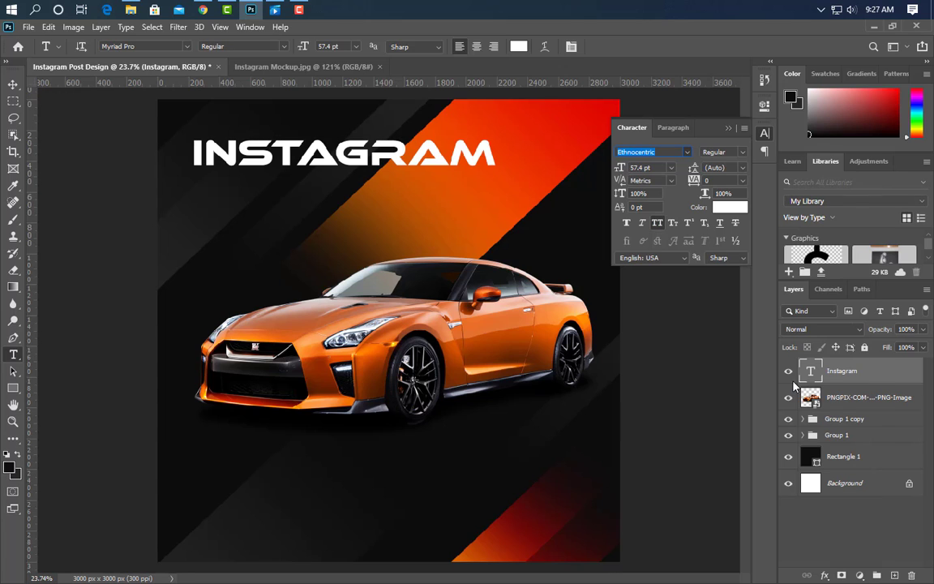
left_click(654, 114)
- Resize the INSTAGRAM headline to about 69% width and 85% height so it fits beside the orange band
key("ctrl+t")
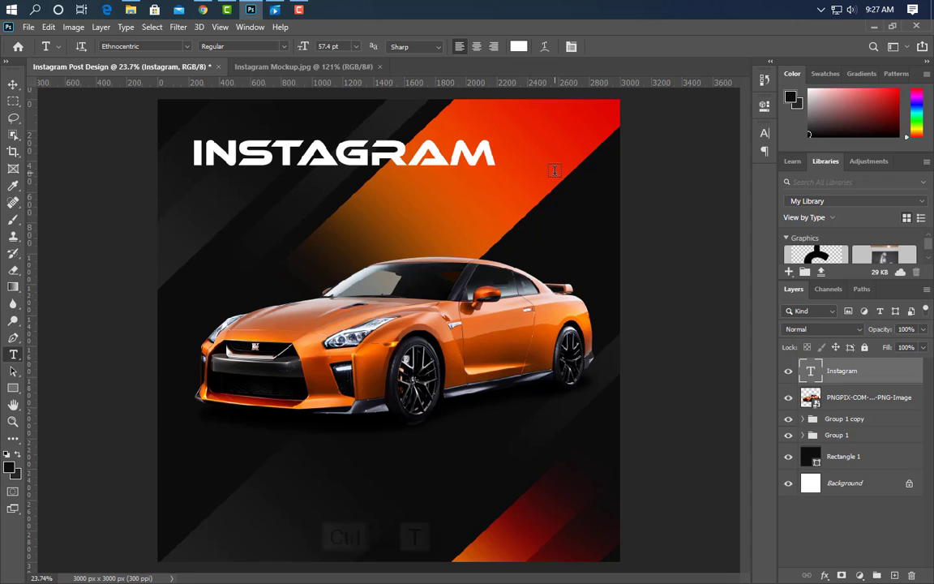
left_click_drag(493, 152, 390, 154)
left_click_drag(290, 173, 290, 177)
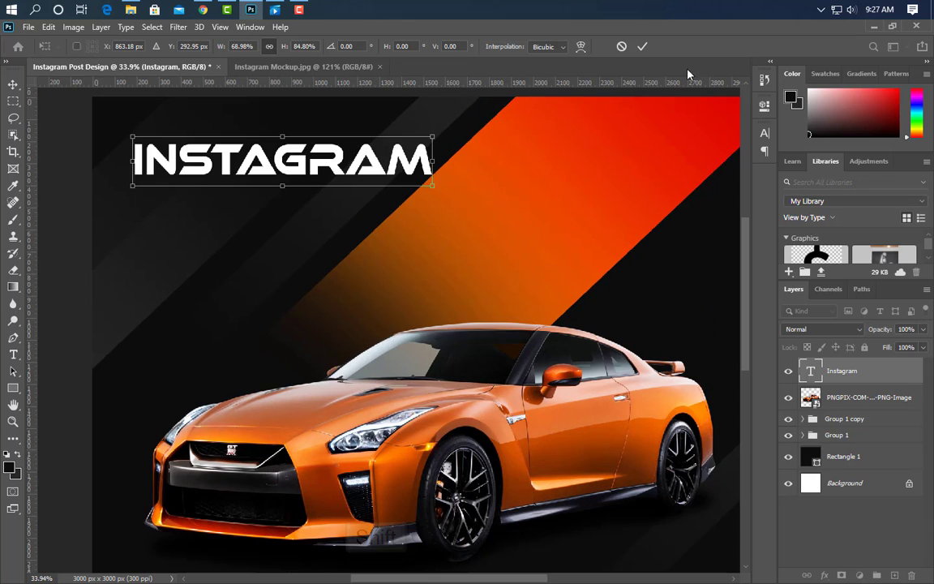
left_click(642, 46)
- Add the text "post Design" as a second line below the INSTAGRAM headline
key("t")
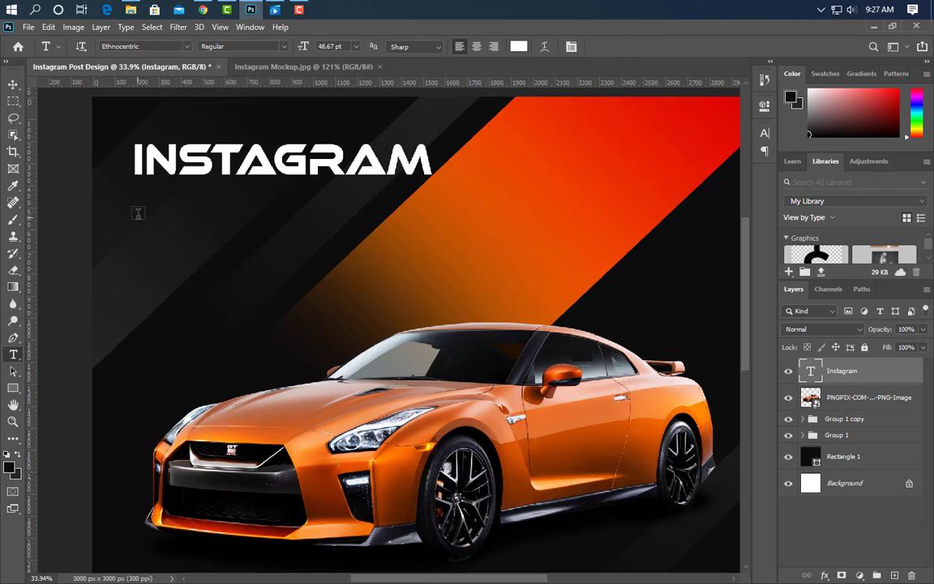
left_click(134, 209)
type("POST DES")
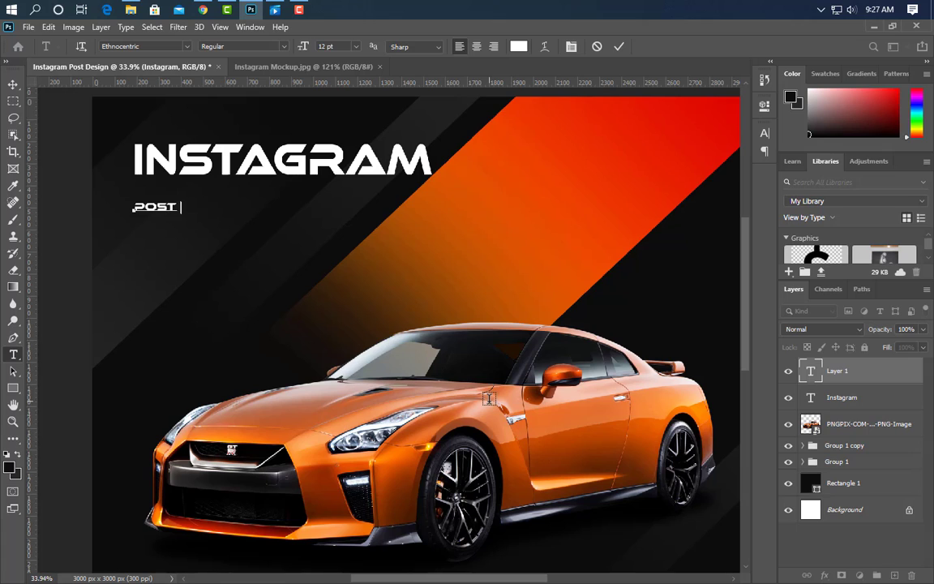
type("IGN")
left_click(619, 47)
- Enlarge the POST DESIGN line to about 236% width and 312% height and align its left edge with the INSTAGRAM headline
key("ctrl+t")
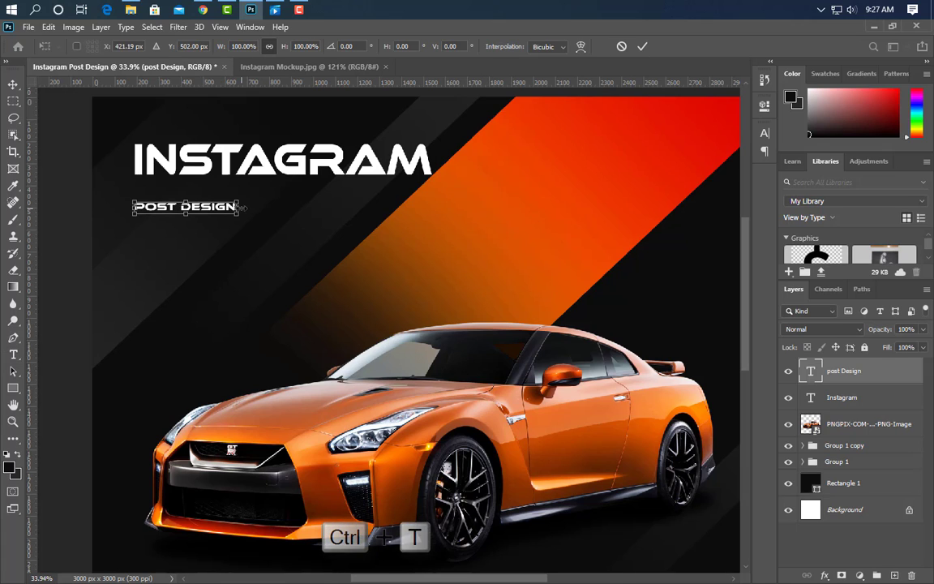
left_click_drag(242, 209, 374, 208)
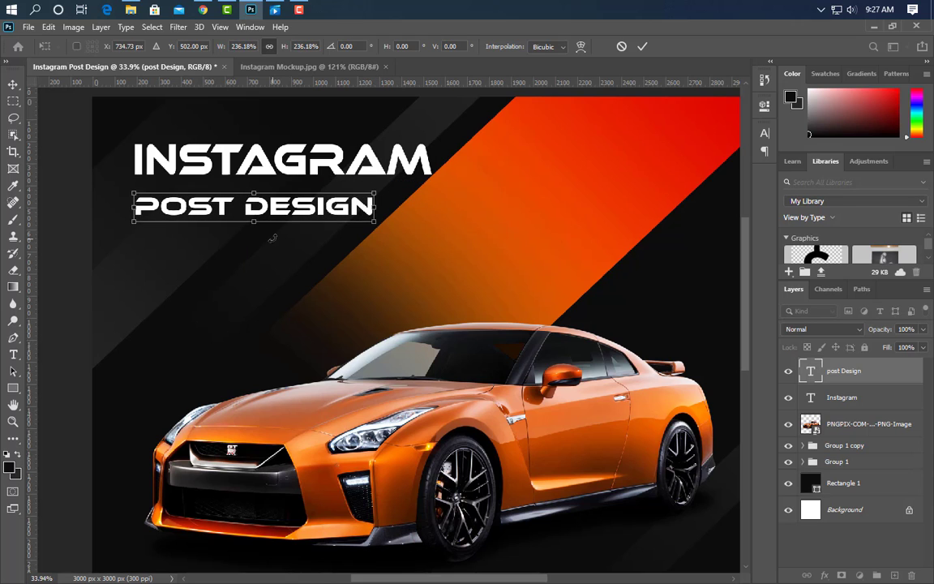
left_click_drag(254, 221, 254, 231)
left_click_drag(271, 207, 273, 203)
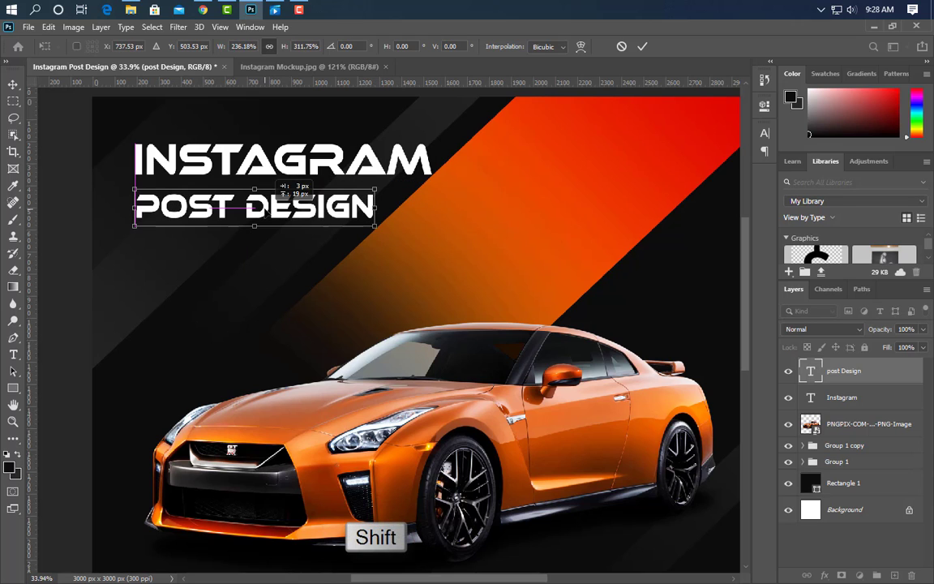
left_click(642, 46)
- Color the word DESIGN in the second text line red, ff0000
double_click(249, 209)
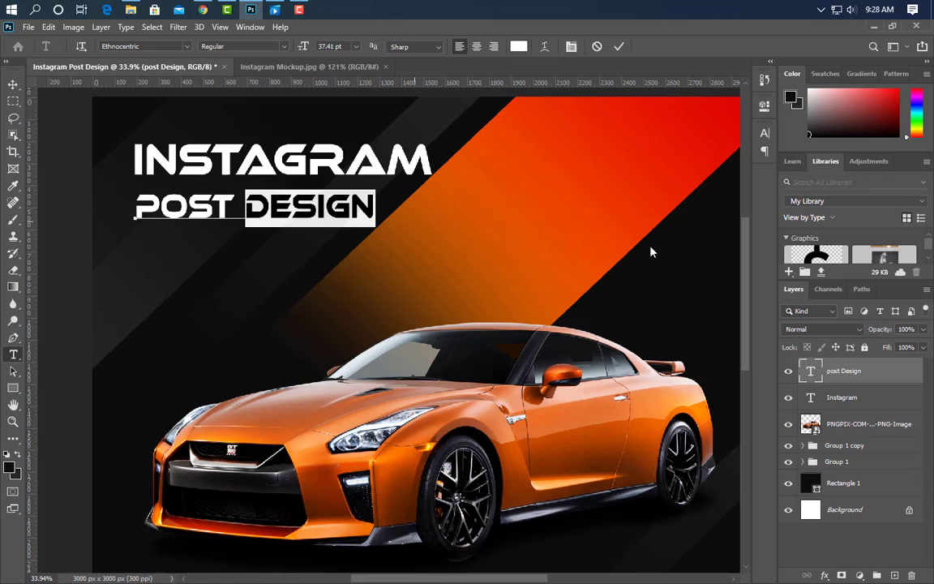
left_click(764, 135)
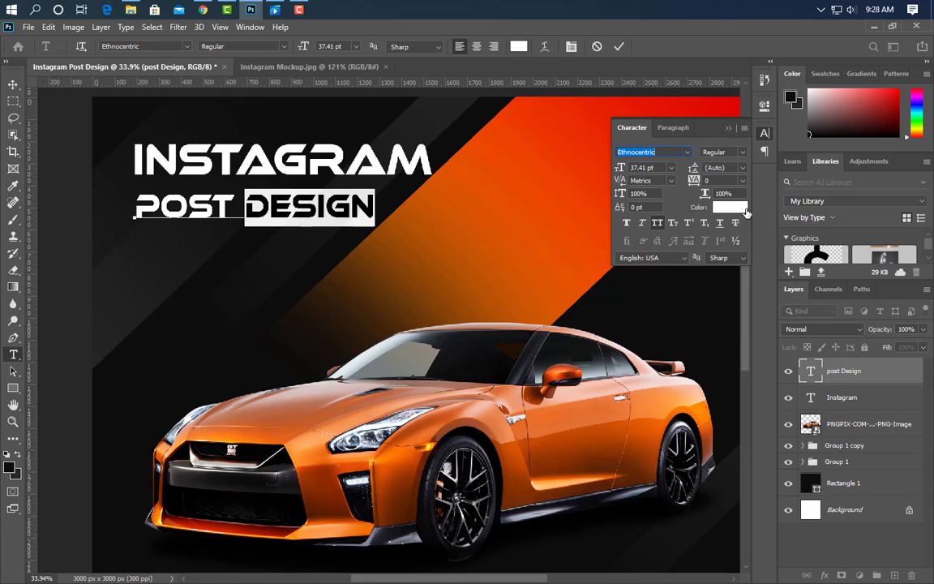
left_click(730, 207)
left_click(754, 359)
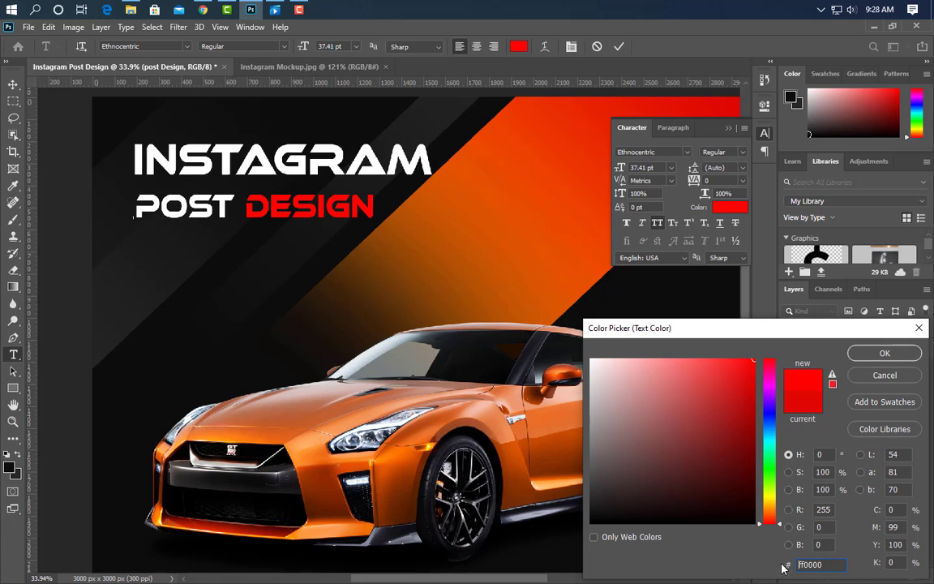
left_click(884, 353)
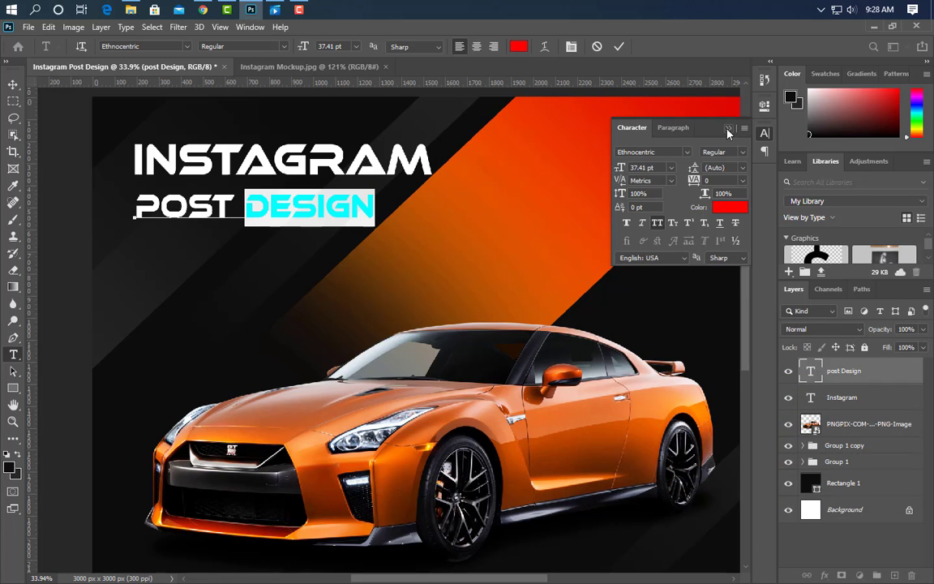
left_click(728, 129)
key("ctrl+Return")
key("v")
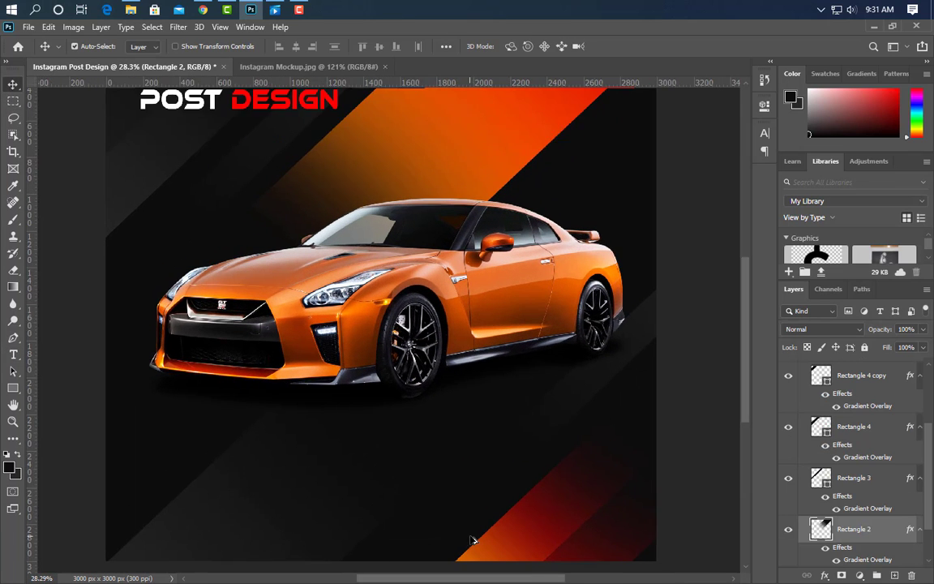
- Draw a rectangle shape about 746 by 180 px in the dark area below the car
scroll(472, 539, "up", 1)
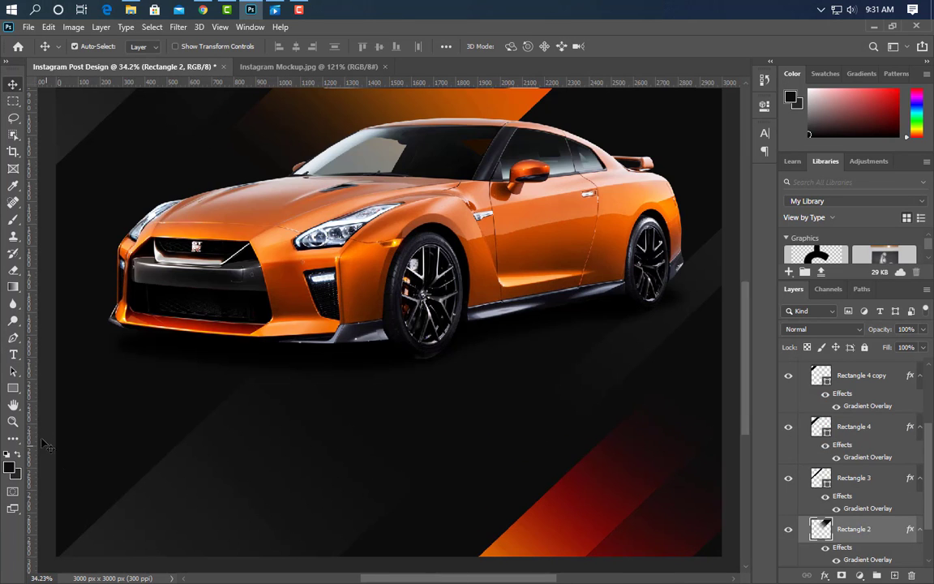
left_click(13, 388)
left_click_drag(279, 393, 445, 432)
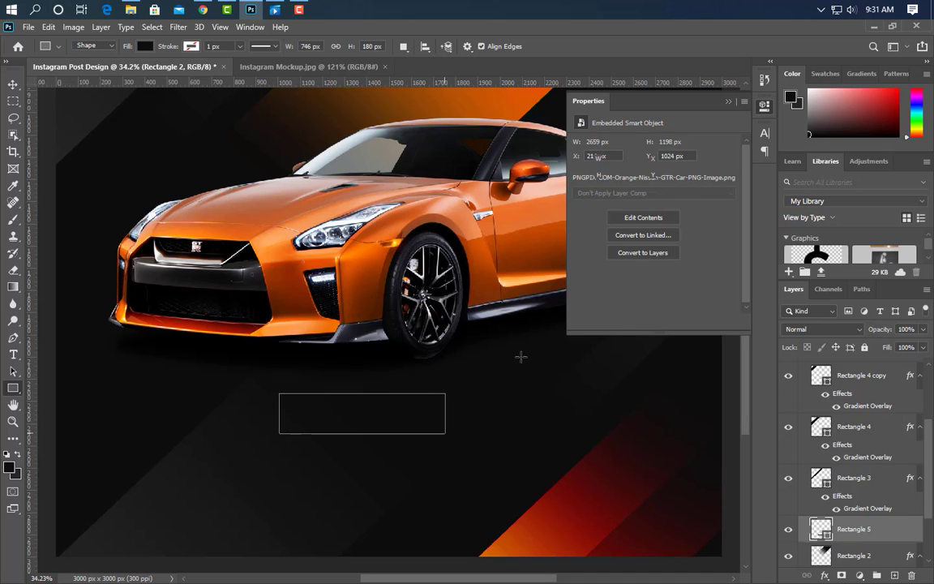
- Fully round the corners of the rectangle below the car into a pill and fill it with red, ff0000
left_click_drag(577, 231, 764, 252)
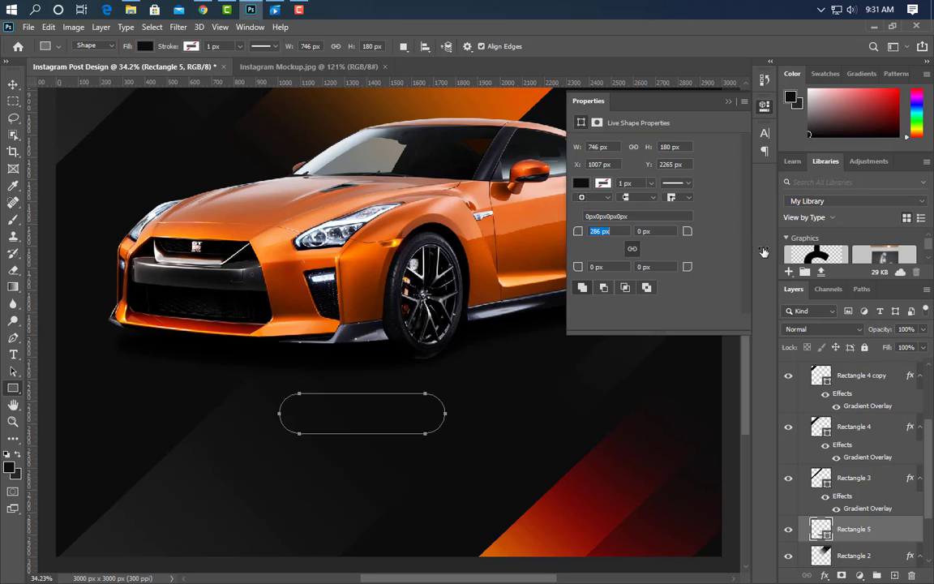
left_click(730, 103)
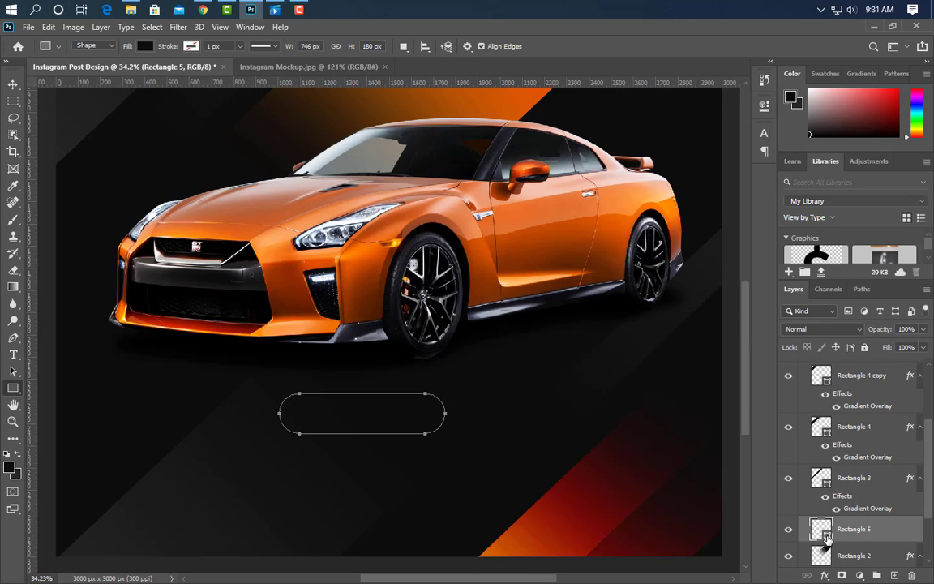
double_click(822, 531)
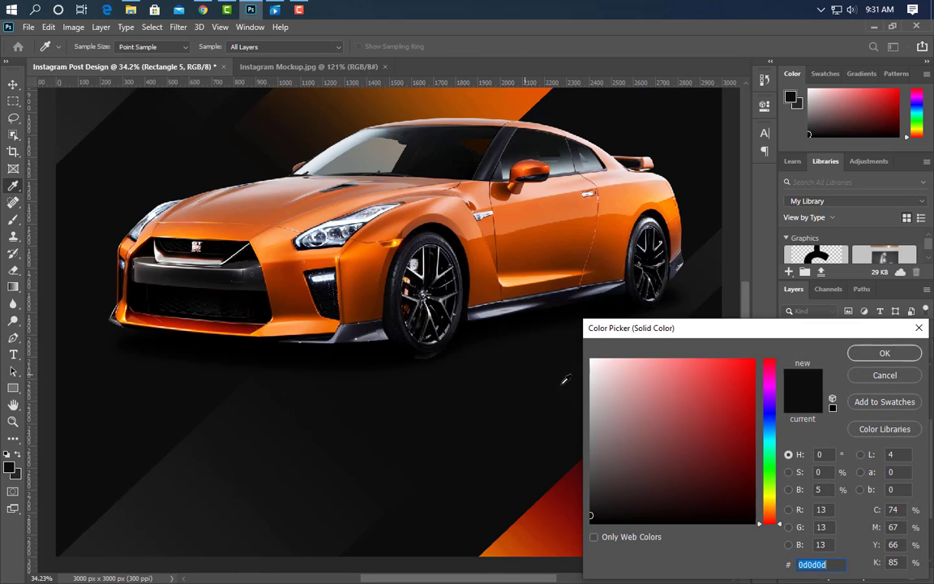
type("ff0000")
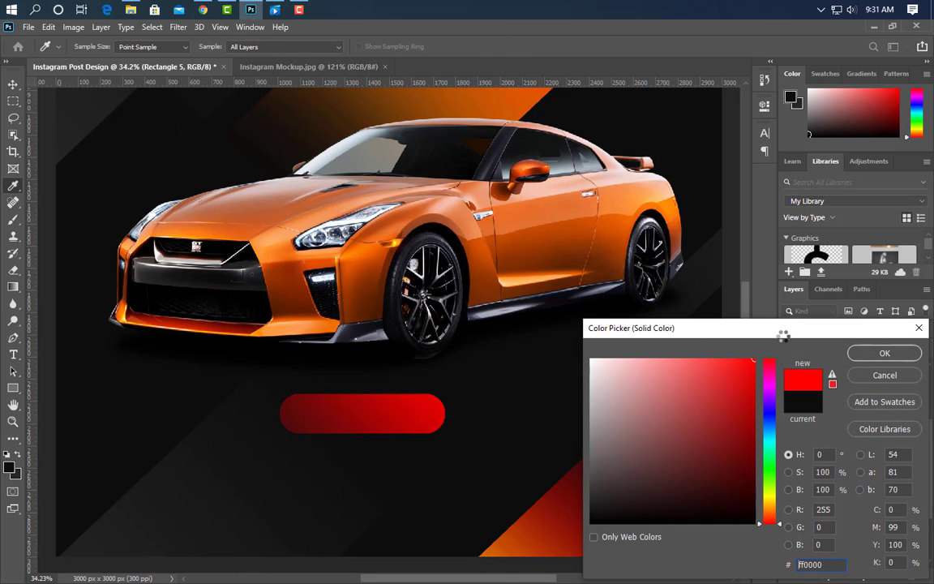
left_click(880, 356)
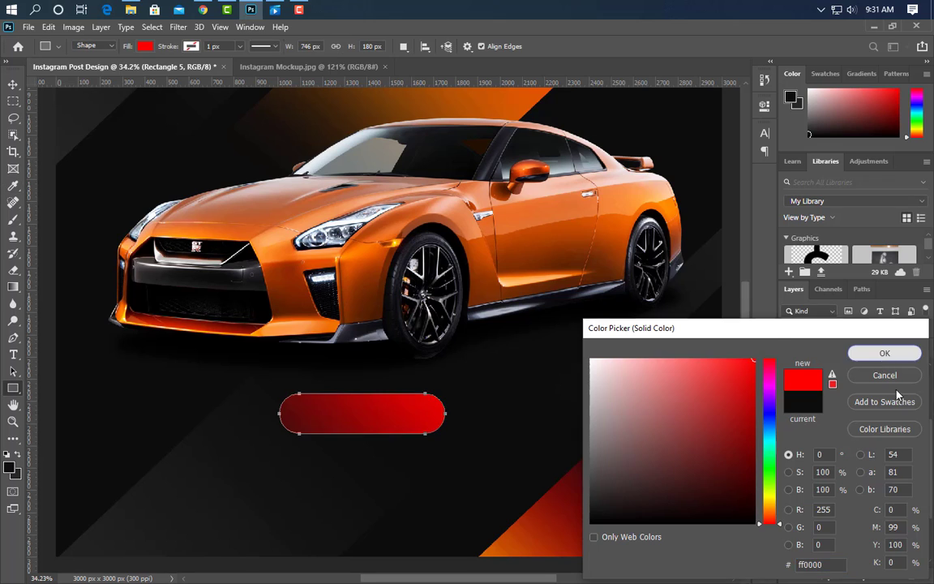
- Move the red pill's layer out of Group 1 to the top of the layer stack
left_click_drag(893, 528, 867, 359)
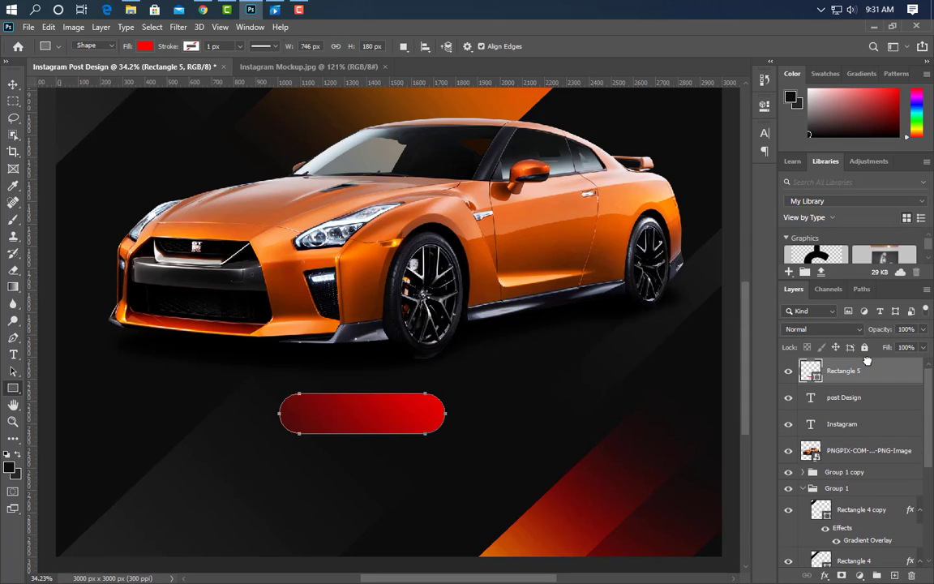
scroll(418, 411, "up", 6)
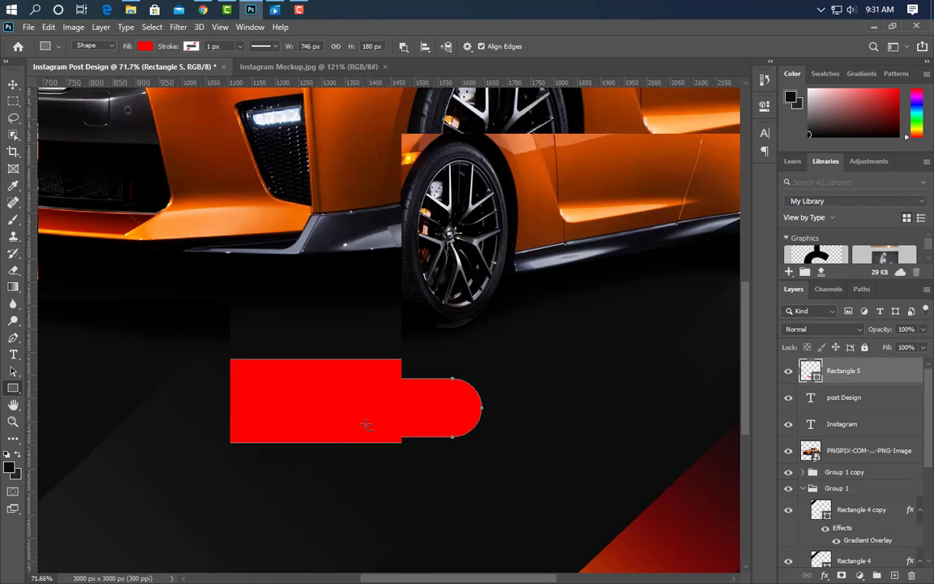
left_click(12, 84)
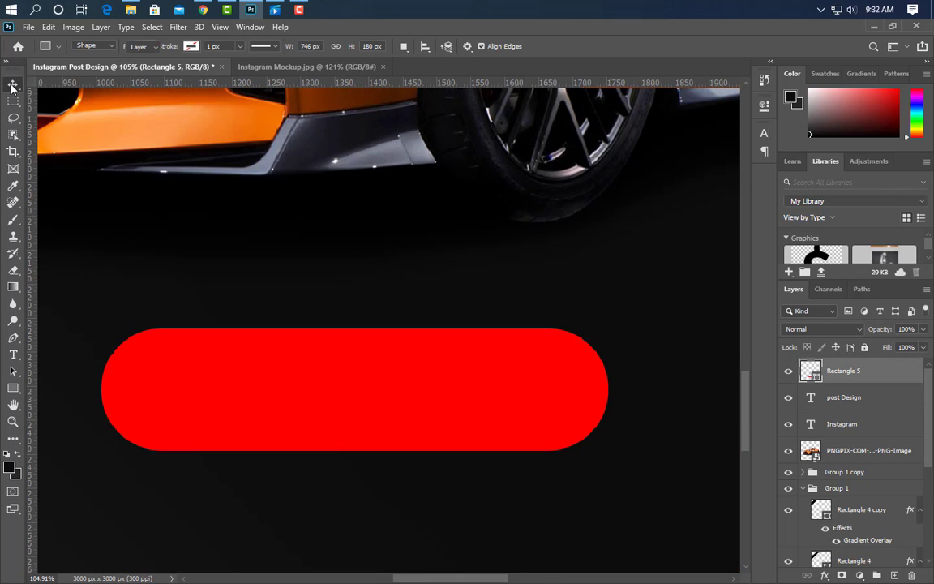
- Add the text "SHOP NOW" on a new layer over the red pill
left_click(14, 356)
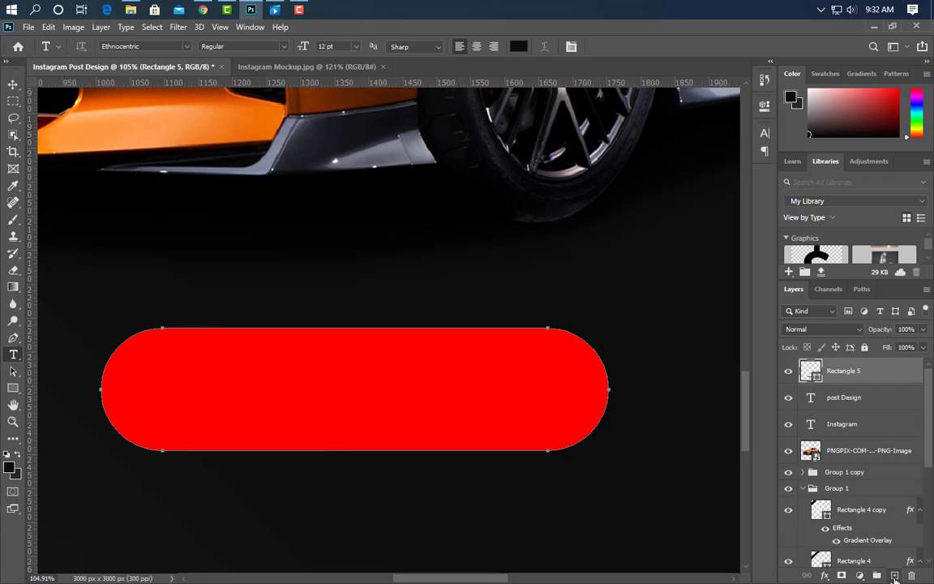
left_click(894, 576)
left_click(152, 403)
type("SHOP NOW")
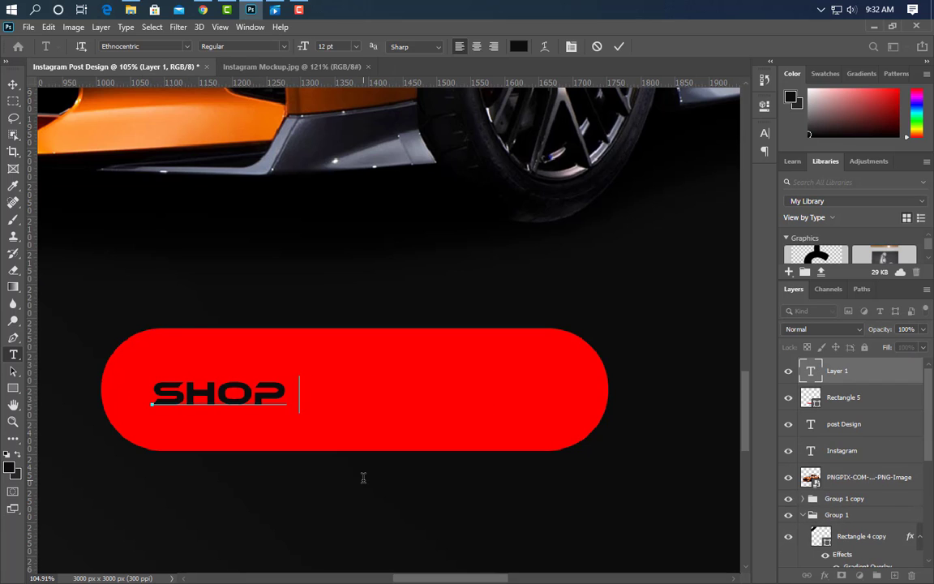
left_click(620, 47)
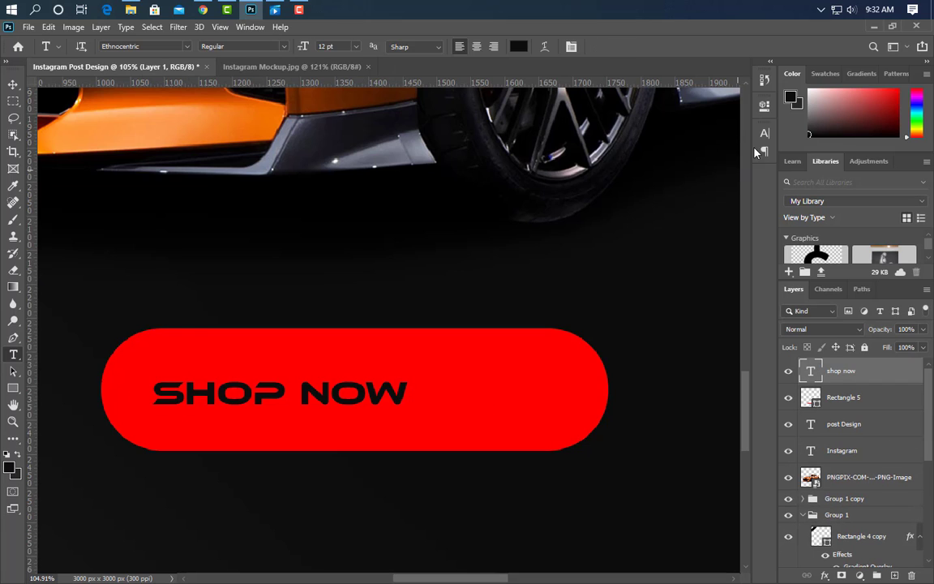
- Change the SHOP NOW text's font to Akrobat in the ExtraBold style
left_click(762, 136)
left_click(688, 153)
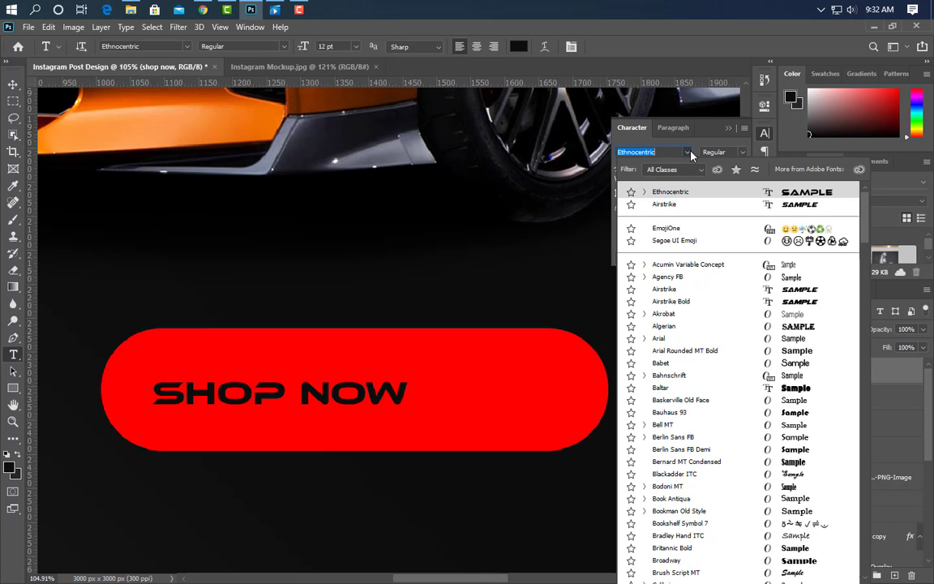
left_click(682, 315)
left_click(742, 153)
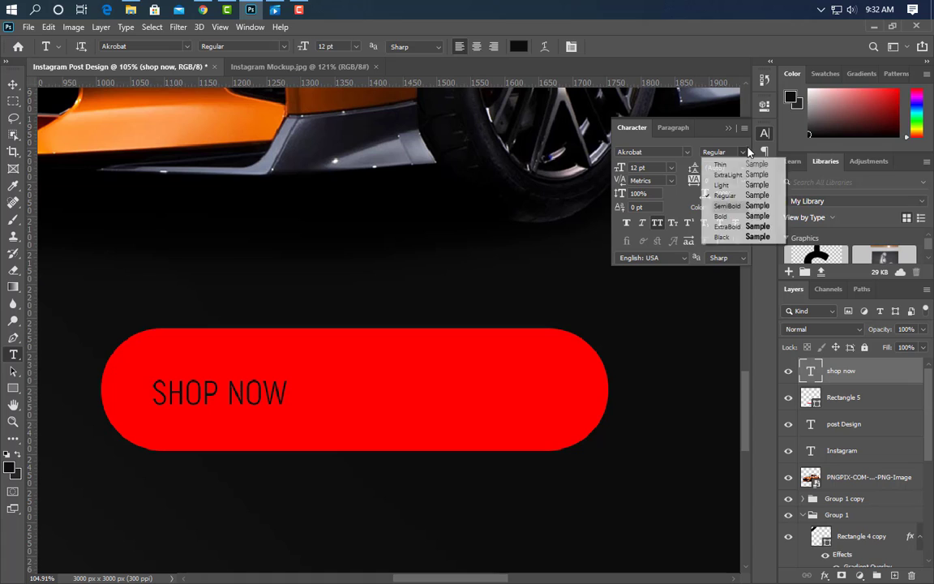
left_click(726, 226)
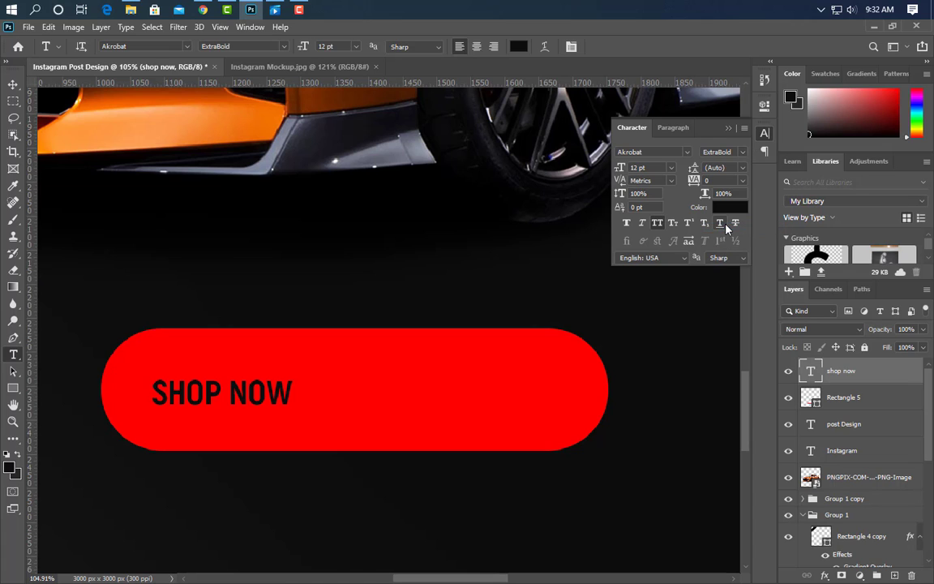
left_click(730, 129)
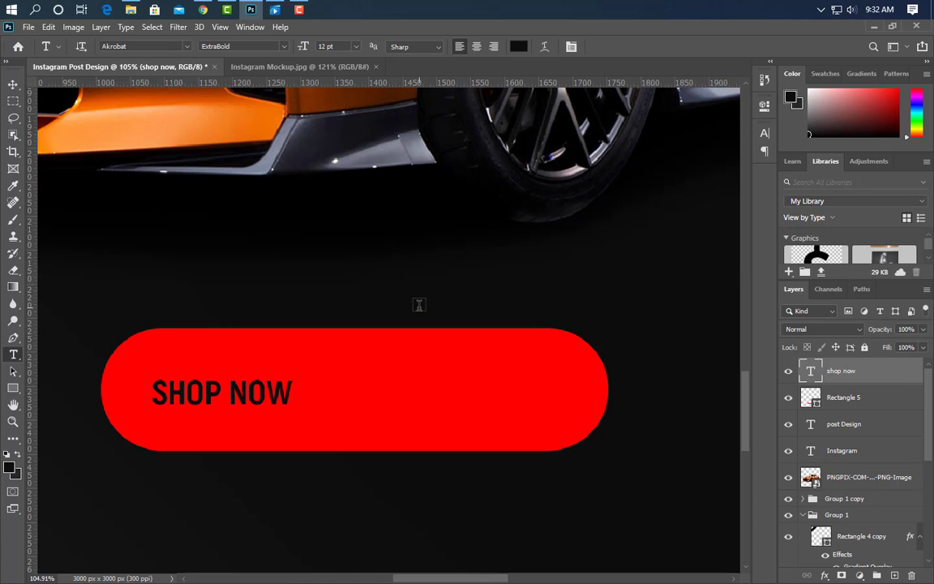
- Scale the SHOP NOW text up to about 222% inside the red pill
key("ctrl+t")
left_click_drag(299, 392, 467, 389)
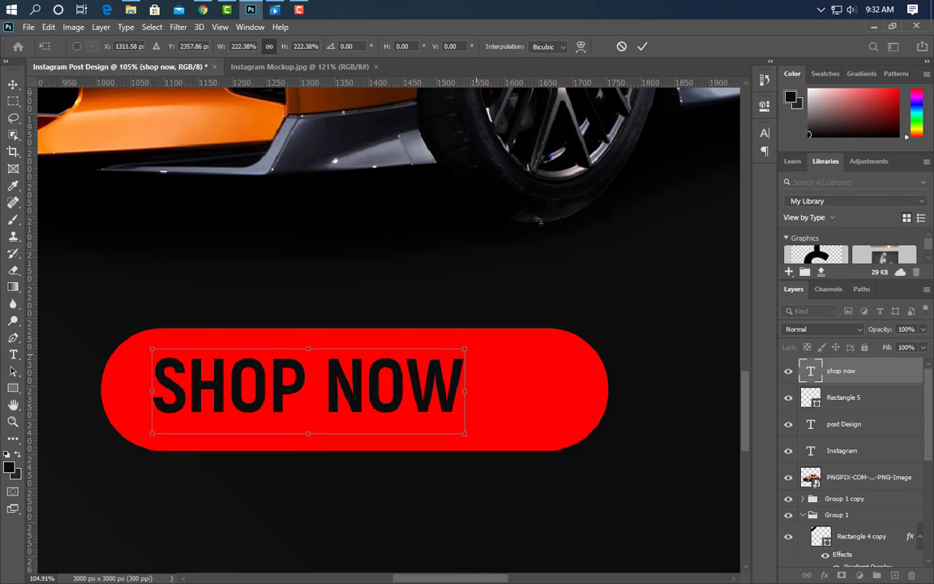
left_click(642, 47)
- Color the SHOP NOW text white, ffffff
key("t")
left_click(764, 132)
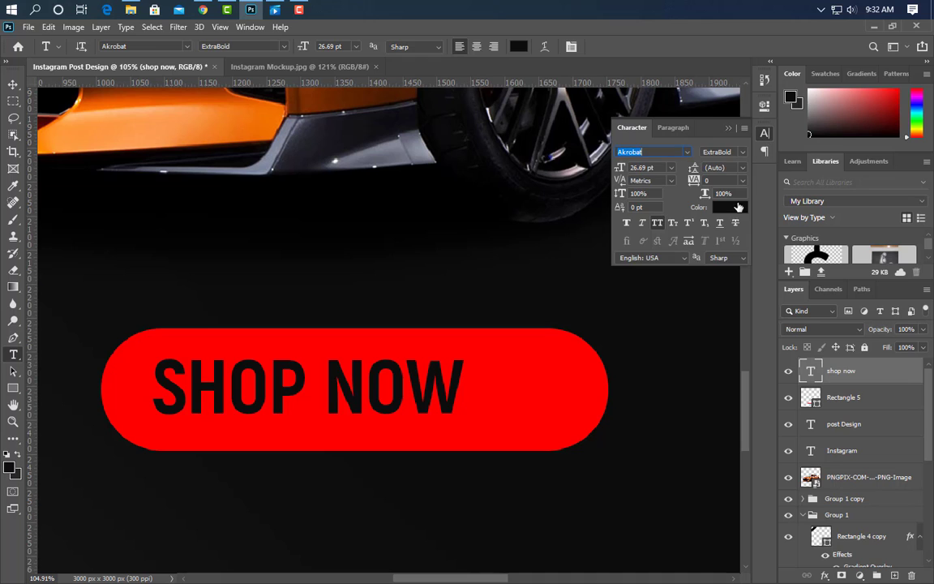
left_click(738, 208)
type("ffffff")
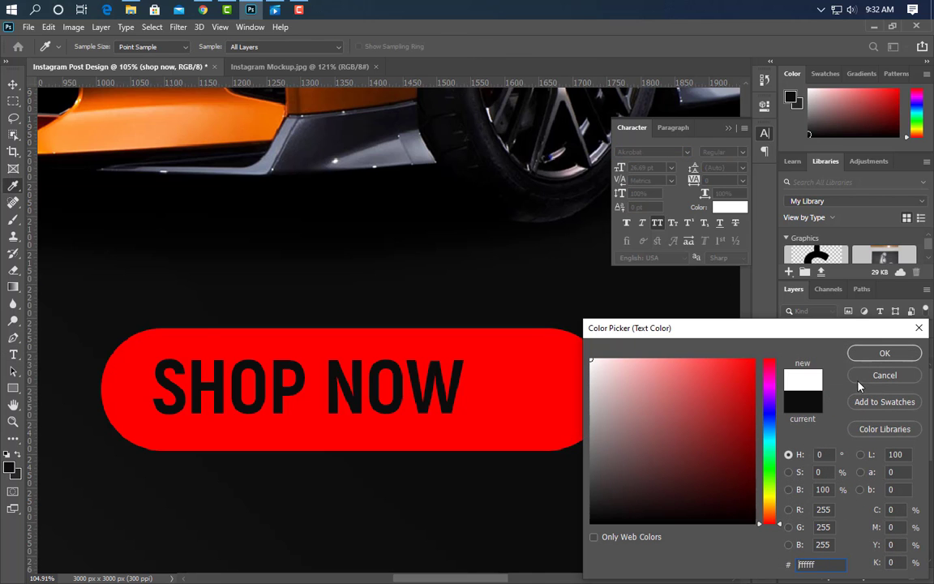
left_click(885, 353)
left_click(640, 127)
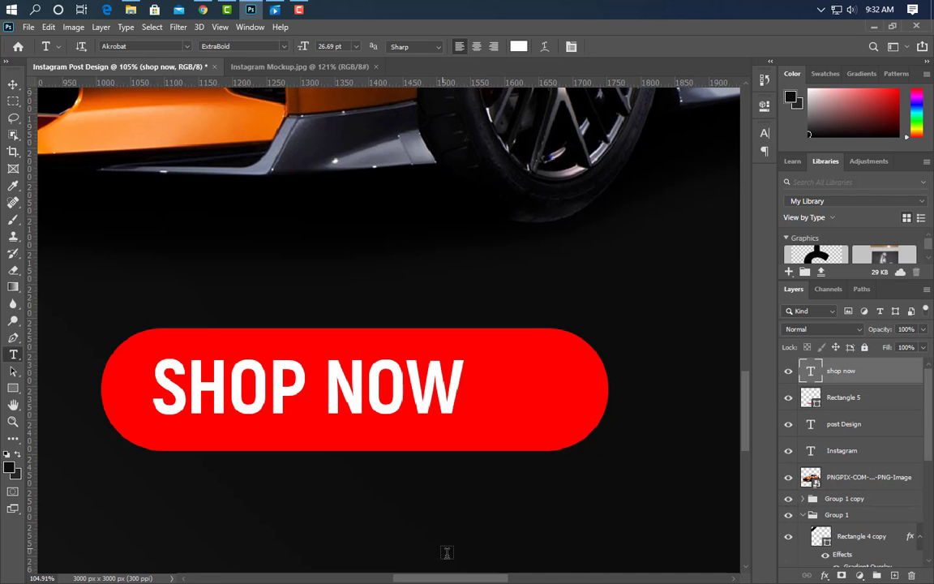
- Draw a rectangle about 217 by 208 px over the pill's right end, beside the SHOP NOW text
left_click(13, 388)
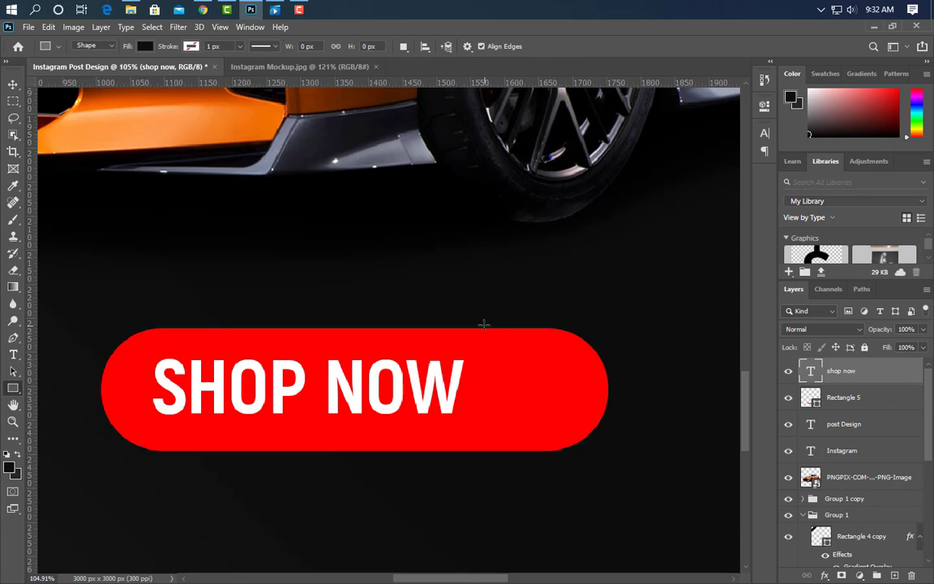
left_click_drag(480, 321, 627, 465)
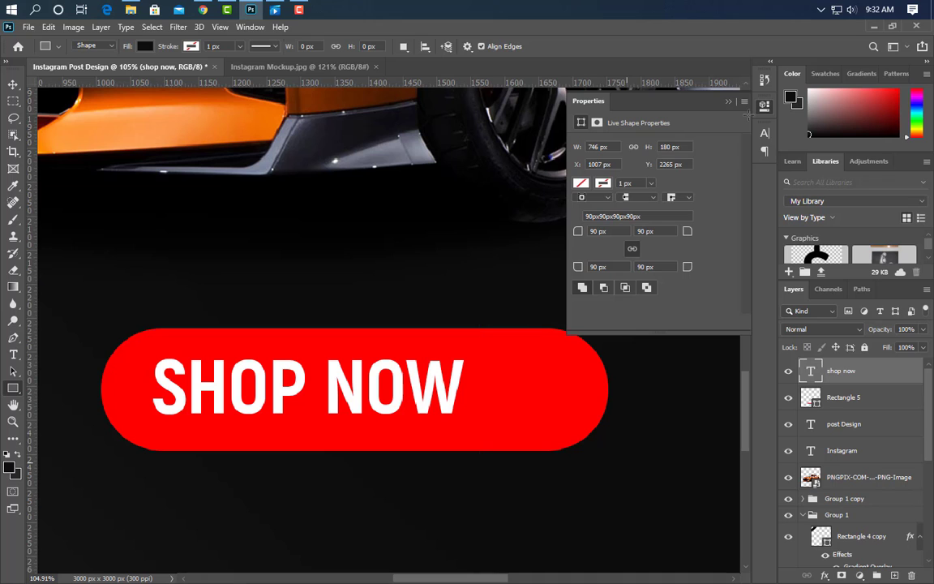
left_click(728, 101)
- Duplicate the new rectangle and clip both copies to the red pill
left_click_drag(889, 398, 895, 575)
right_click(810, 397)
left_click(714, 282)
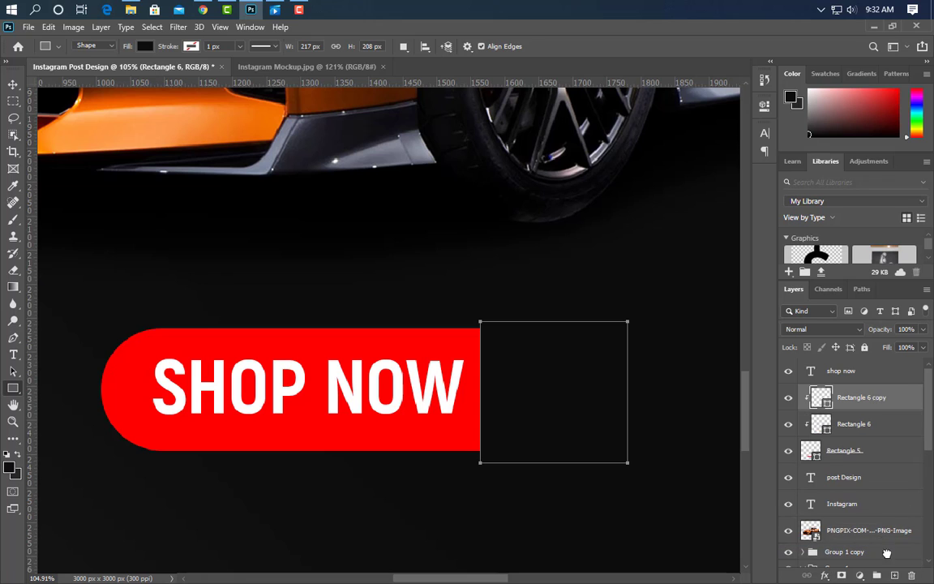
- Fill the upper copy of the clipped rectangle with orange, ff7e00
double_click(821, 397)
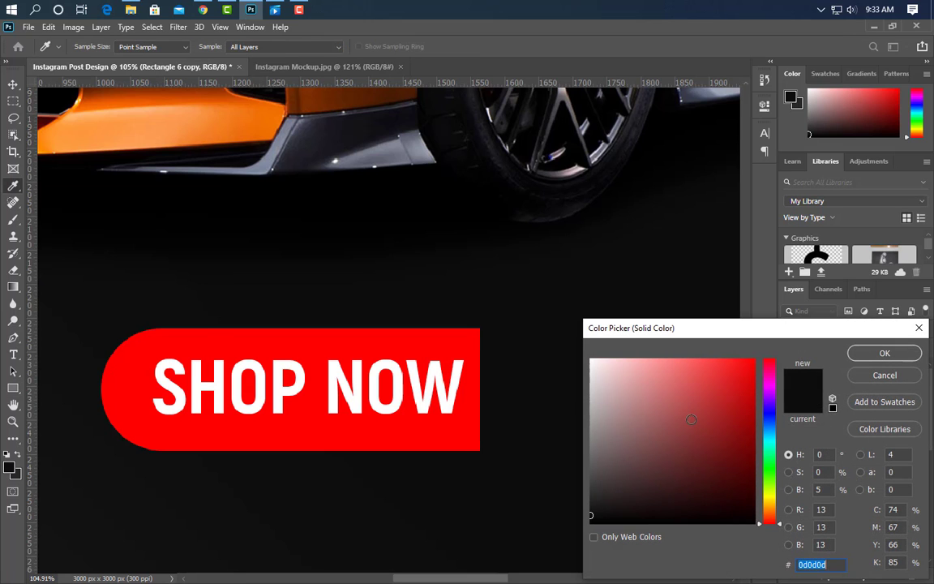
type("ff7e00")
left_click(892, 358)
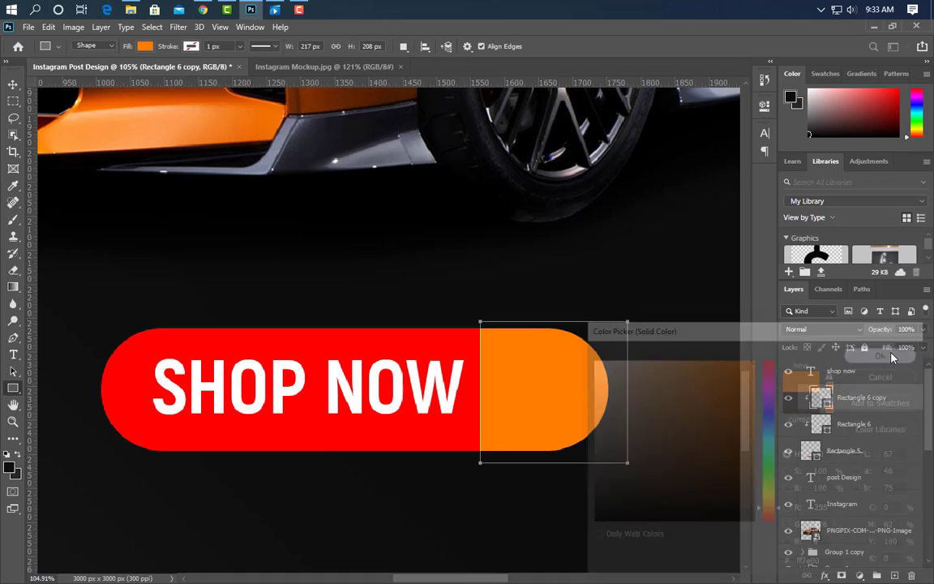
- Nudge the orange rectangle slightly to the right so a thin dark divider separates it from the red part
left_click(13, 84)
key("Right")
key("Right")
key("Right")
key("Right")
key("Right")
key("Right")
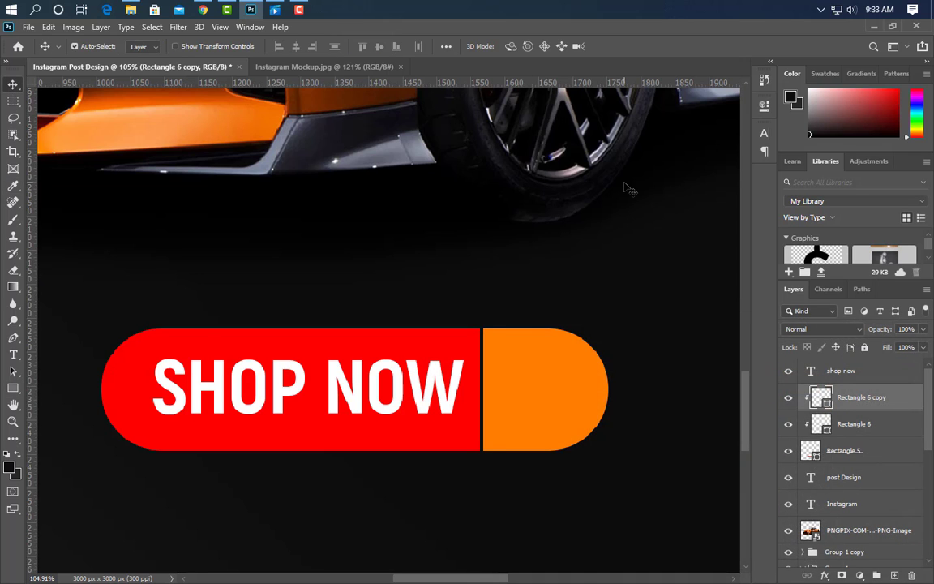
- Set the Brush tool's foreground color to yellow, ffcc00, starting from the button's sampled orange
left_click(13, 219)
left_click(10, 468)
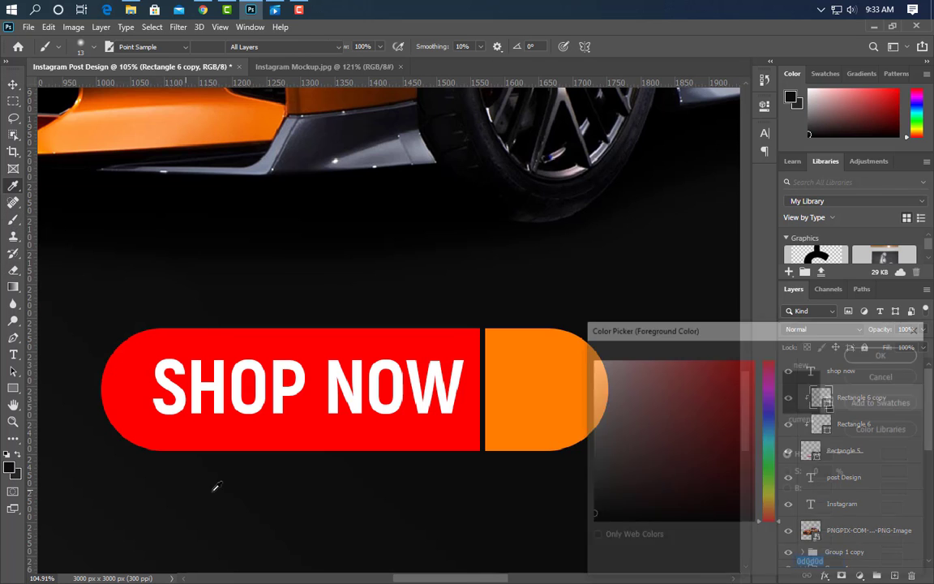
left_click(553, 390)
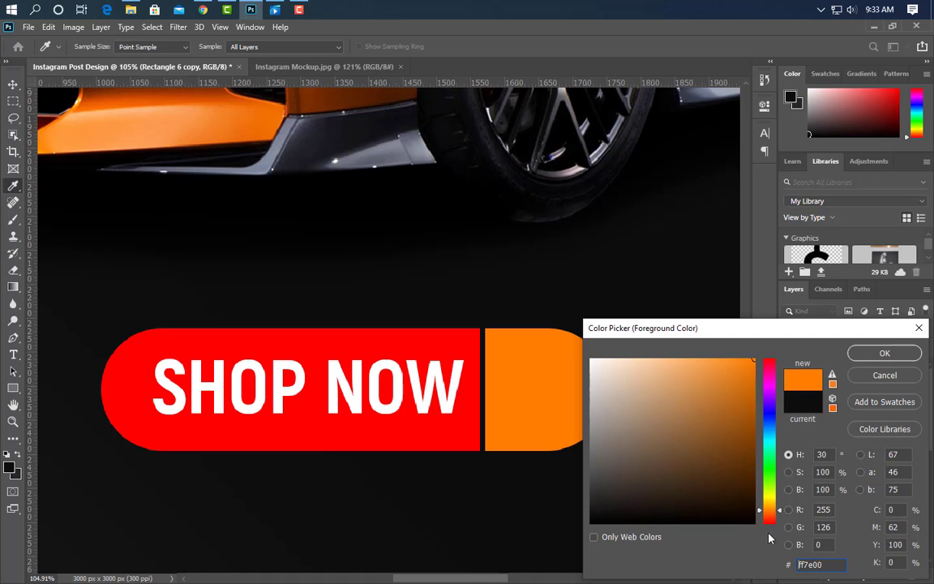
left_click_drag(769, 509, 769, 500)
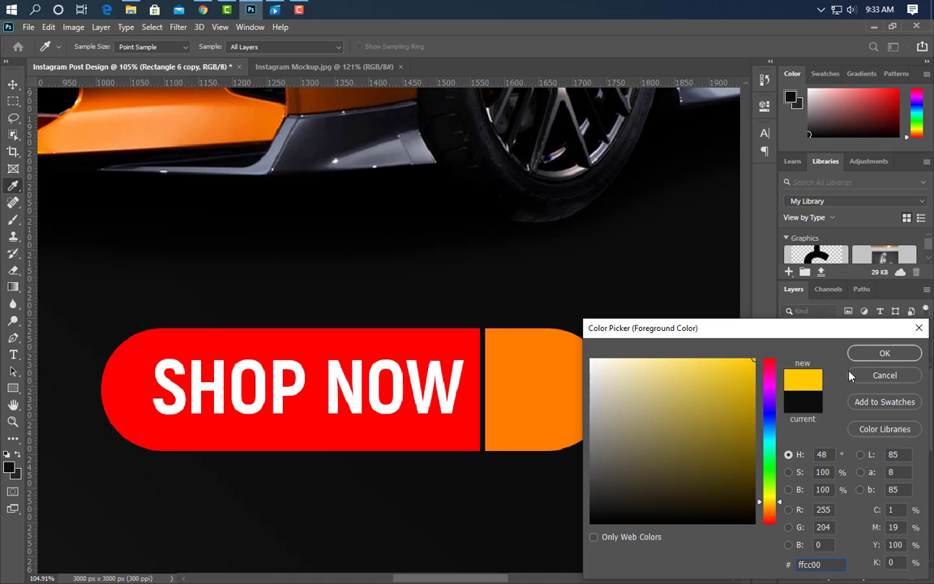
left_click(885, 353)
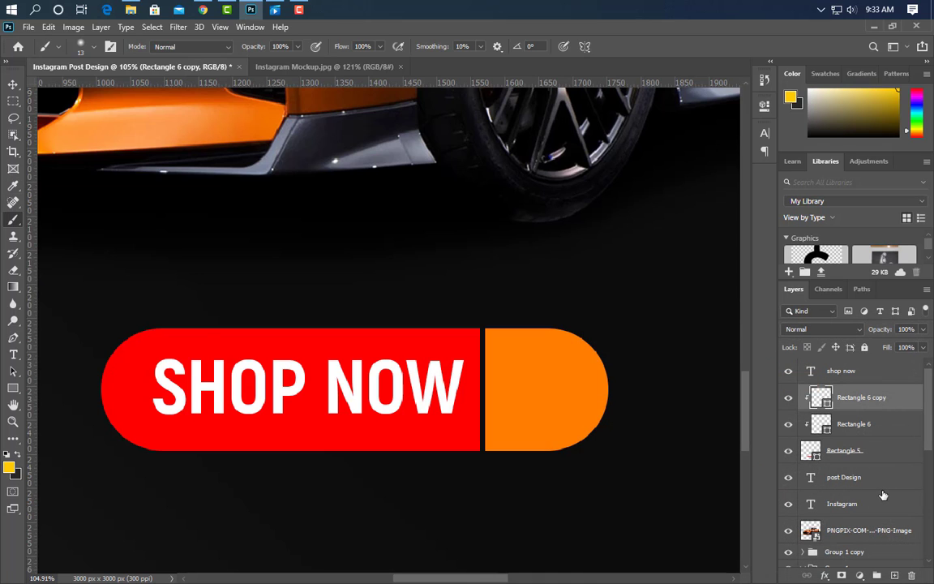
- Paint a soft yellow glow on a new layer over the orange end with a 250 px brush and clip it to the pill
left_click(894, 574)
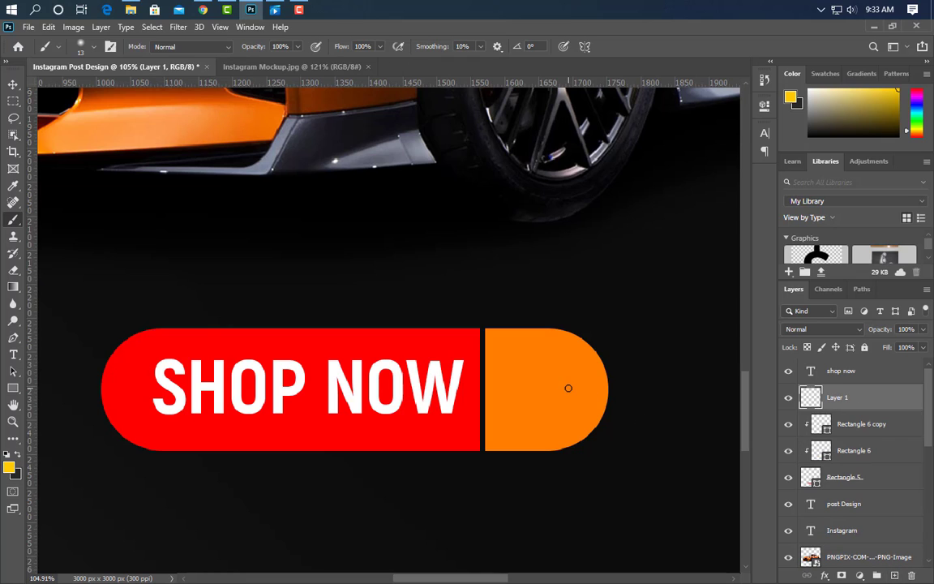
key("bracketright")
key("bracketright")
key("bracketright")
key("bracketright")
key("bracketright")
key("bracketright")
key("bracketright")
key("bracketright")
key("bracketright")
key("bracketright")
key("bracketright")
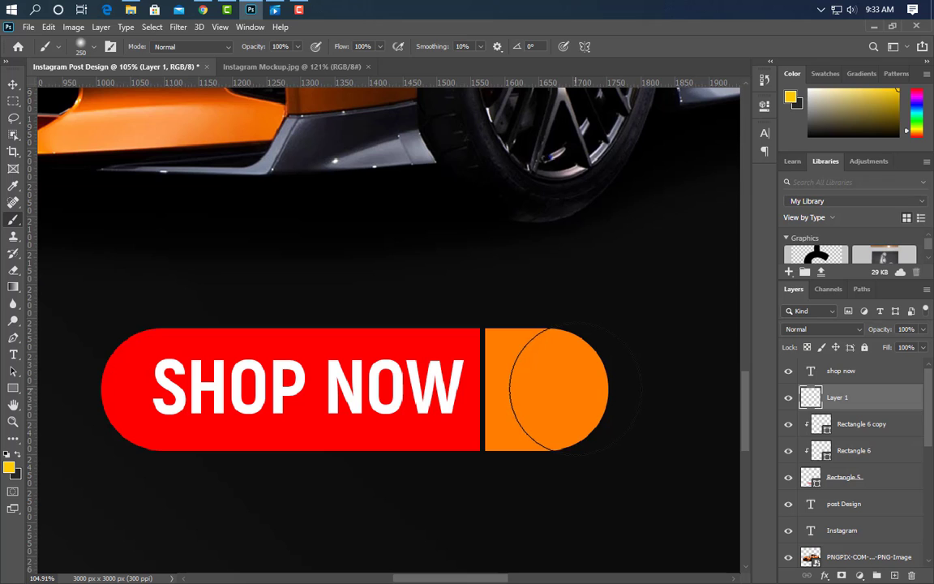
left_click(575, 389)
right_click(791, 366)
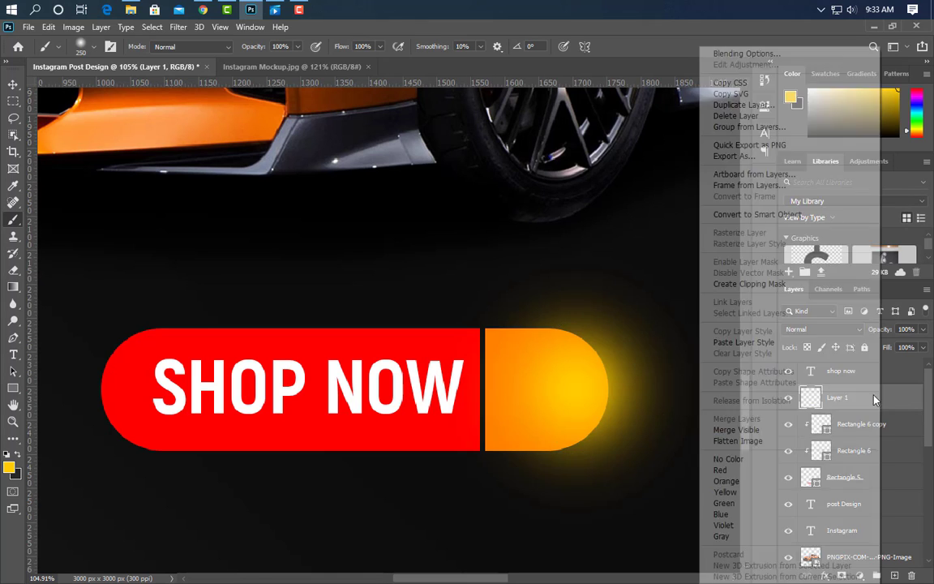
left_click(752, 283)
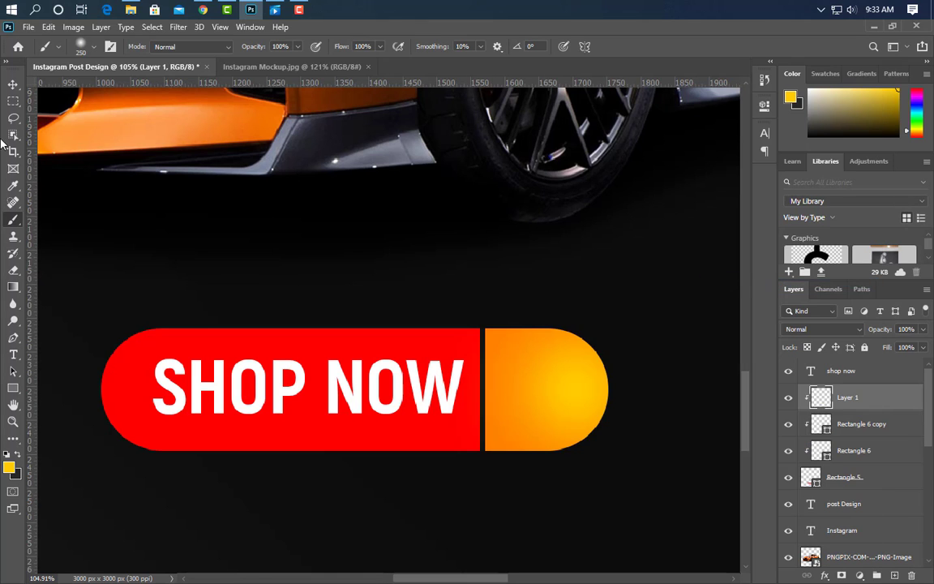
- Place the left-direction-pngrepo-com arrow icon from the icon folder into the post and flip it horizontally
left_click(11, 85)
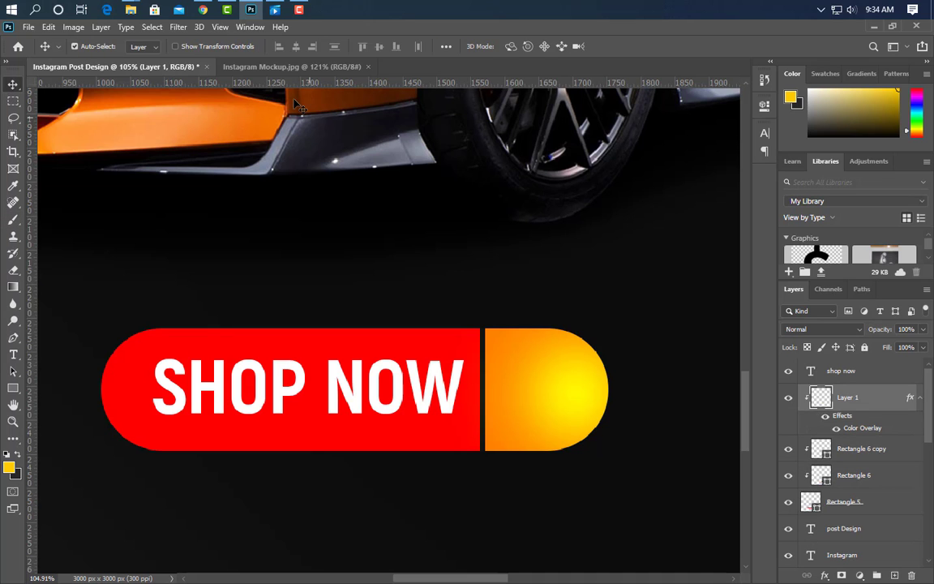
left_click(248, 9)
left_click(733, 114)
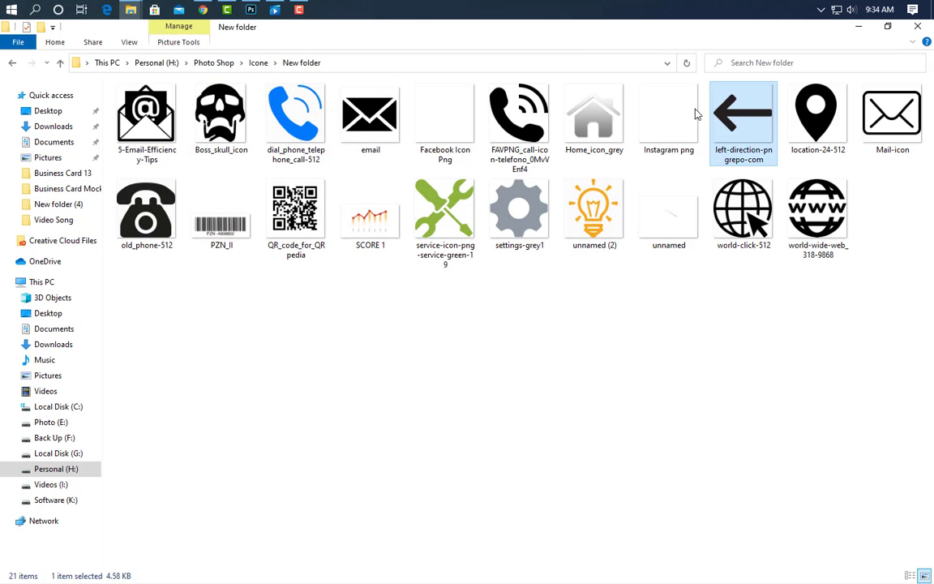
left_click_drag(254, 14, 310, 322)
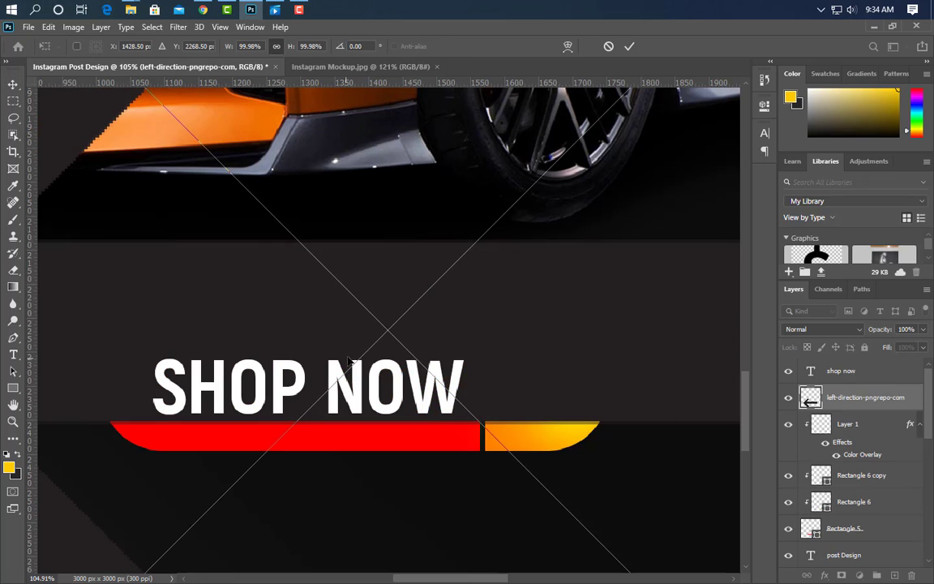
right_click(357, 355)
left_click(411, 554)
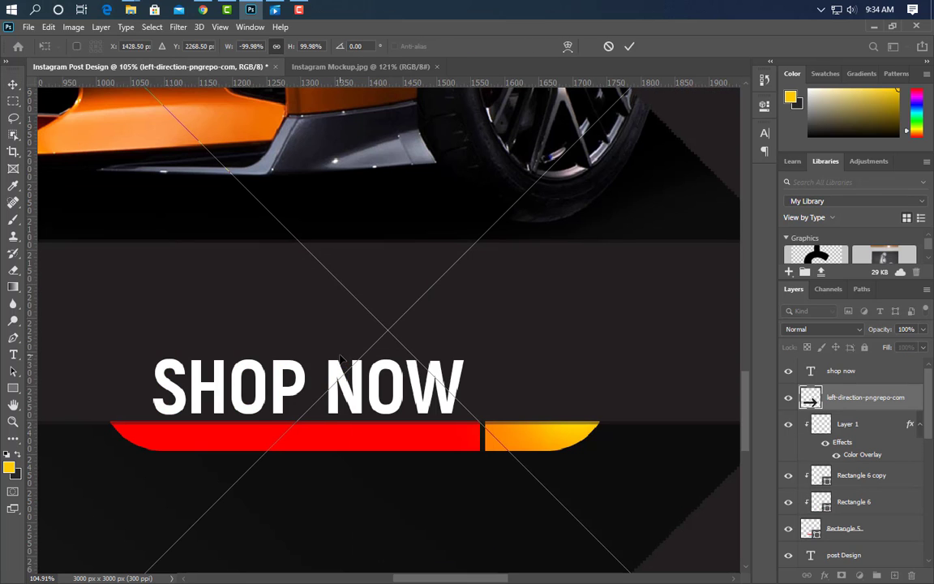
- Scale the placed arrow down to about 6.5% so it fits the button's orange end
scroll(343, 363, "down", 3)
scroll(343, 363, "down", 2)
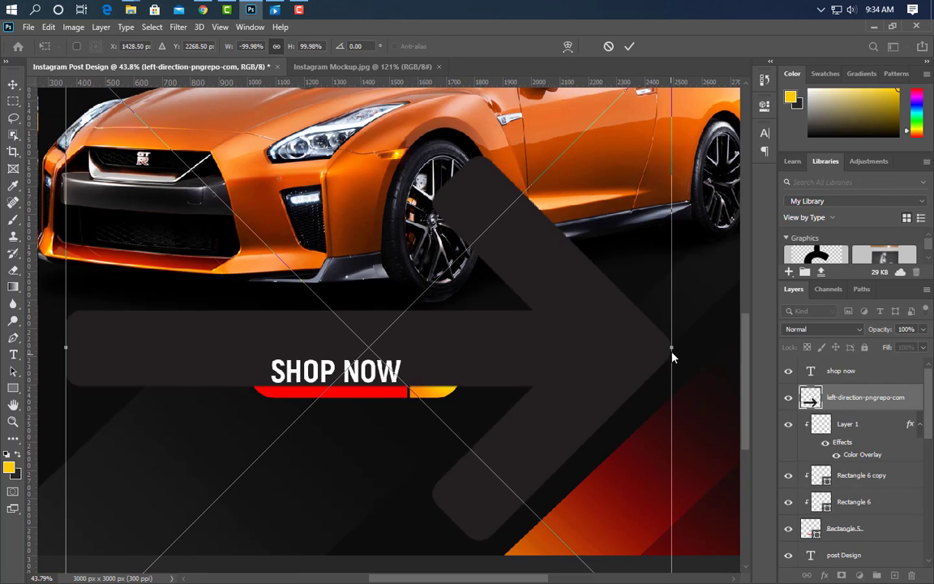
left_click_drag(673, 357, 446, 379)
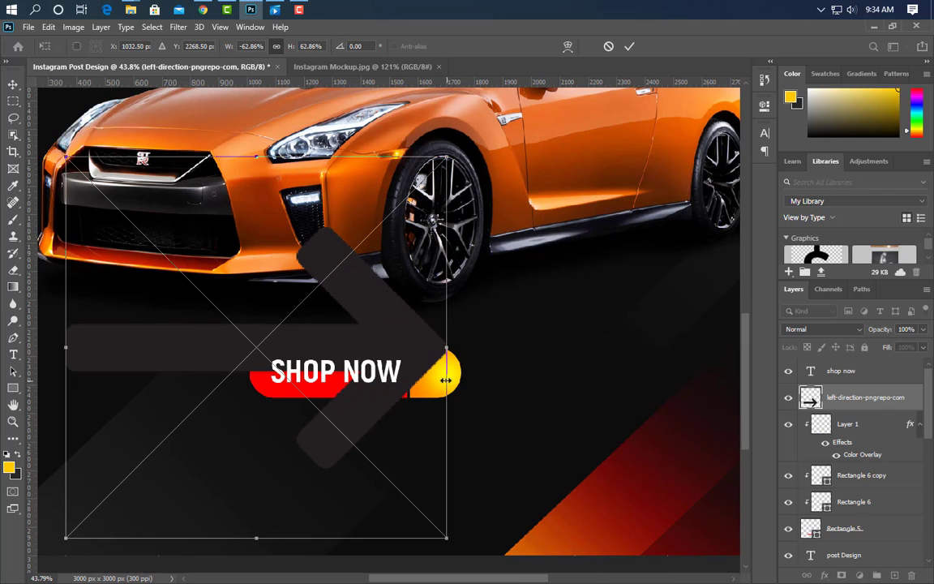
left_click_drag(66, 347, 407, 364)
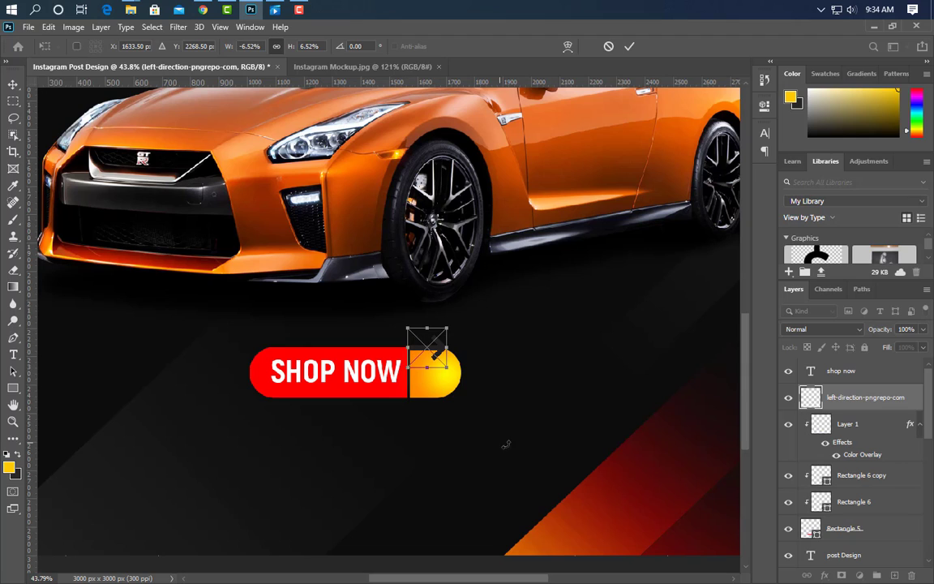
- Nudge the arrow down and slightly right until it is centered on the button's orange end, and commit the placement
key("Down")
key("Down")
key("Down")
key("Down")
key("Down")
key("Down")
key("Down")
key("Down")
key("Down")
key("Down")
key("Down")
key("Down")
key("Down")
key("Down")
key("Down")
key("Down")
key("Down")
key("Down")
key("Down")
key("Down")
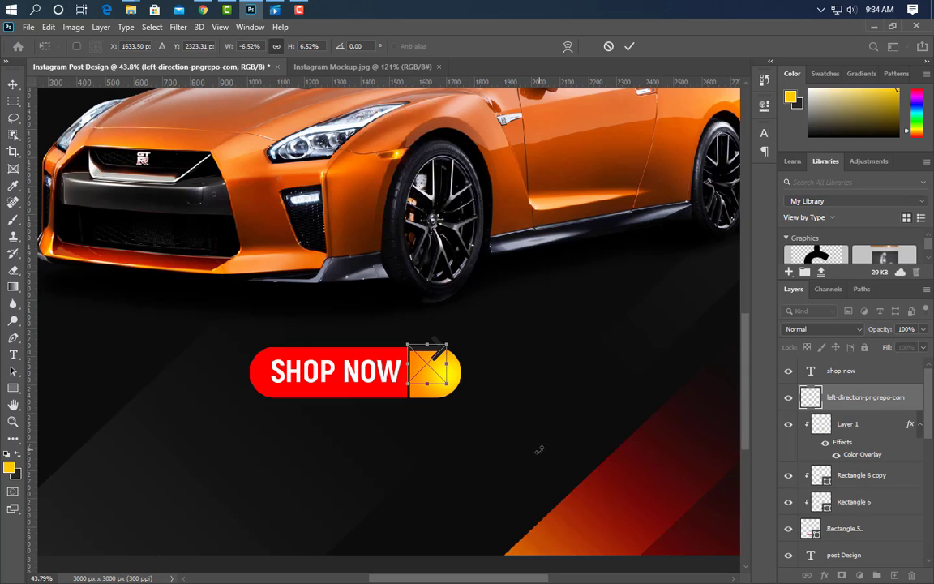
key("Down")
key("Down")
key("Down")
key("Right")
key("Right")
key("Right")
key("Right")
key("Right")
key("Right")
key("Right")
key("Right")
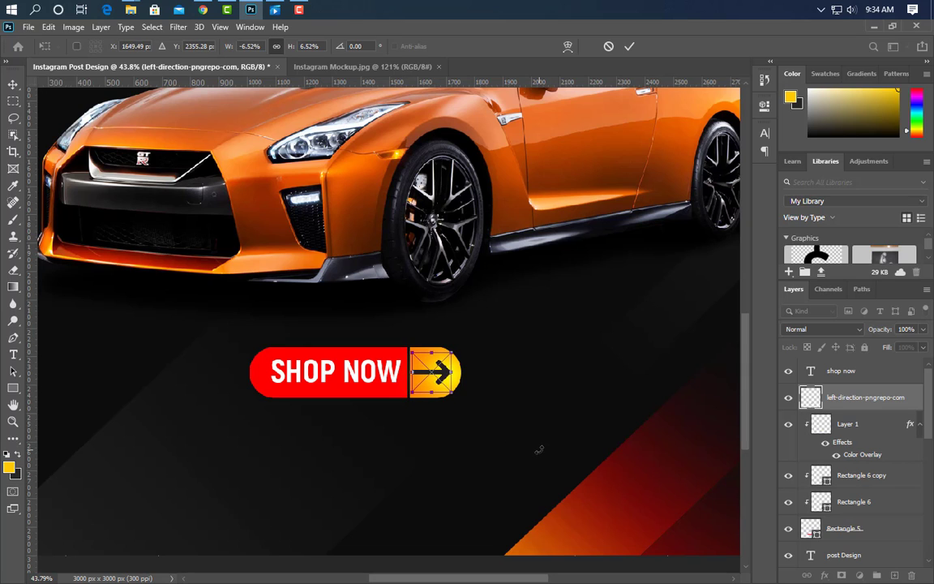
left_click(629, 46)
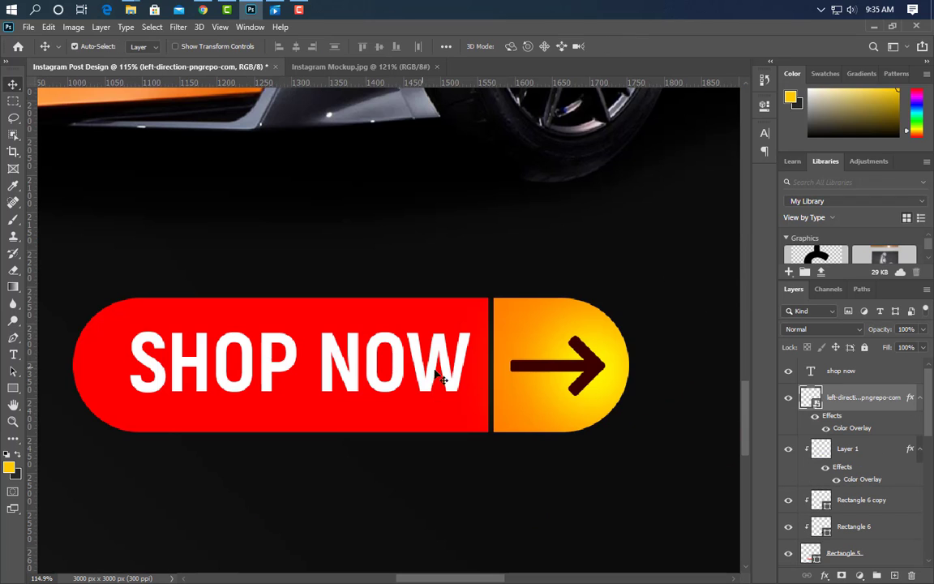
- Duplicate the button's base pill layer, Rectangle 5
left_click(848, 553)
scroll(884, 527, "down", 3)
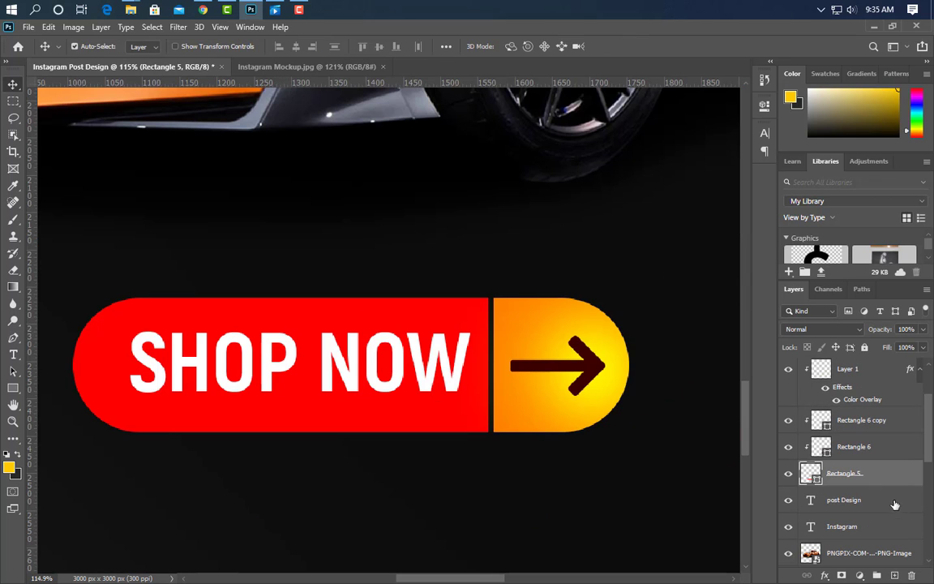
left_click_drag(898, 486, 894, 575)
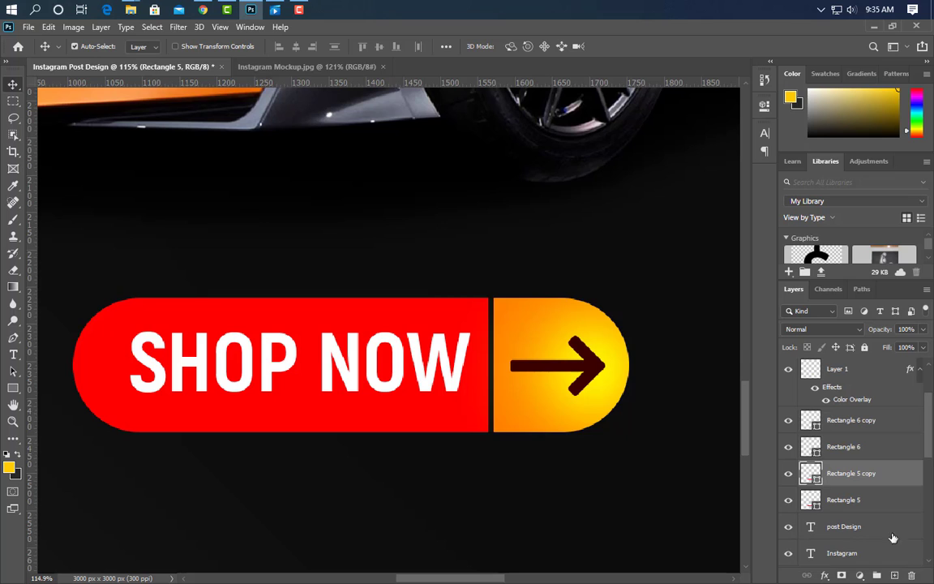
- Clip Rectangle 6, Rectangle 6 copy and the yellow glow layer to the duplicated pill
right_click(886, 446)
left_click(729, 281)
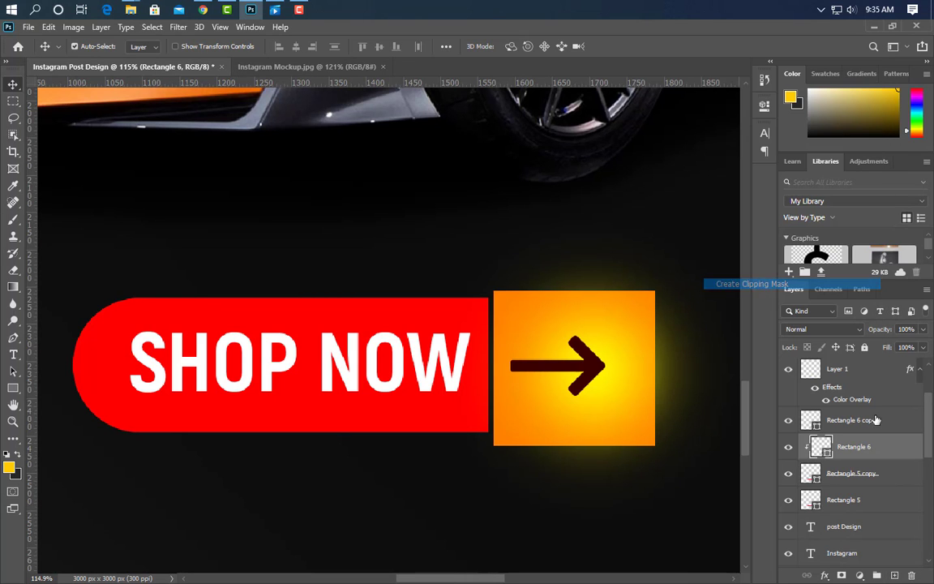
right_click(892, 420)
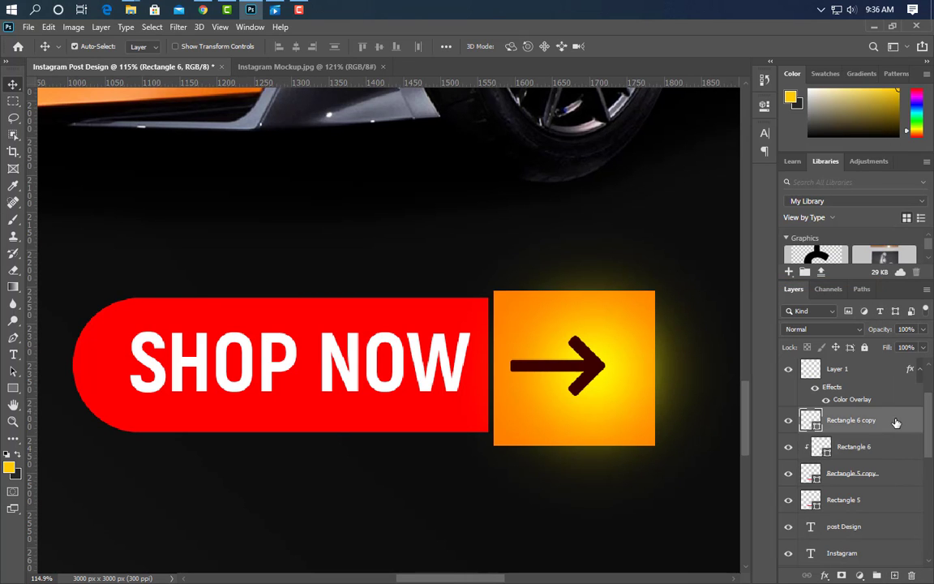
left_click(733, 285)
right_click(799, 371)
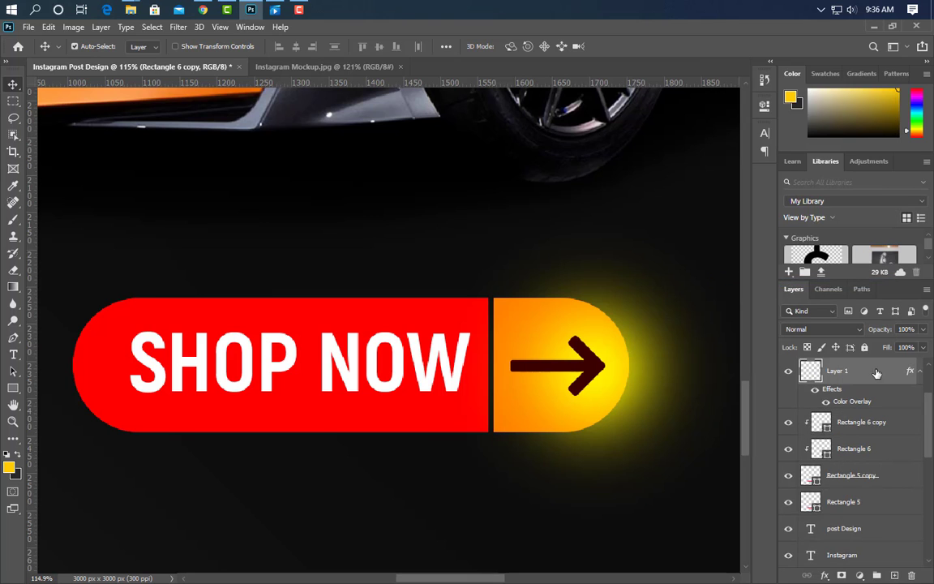
left_click(722, 284)
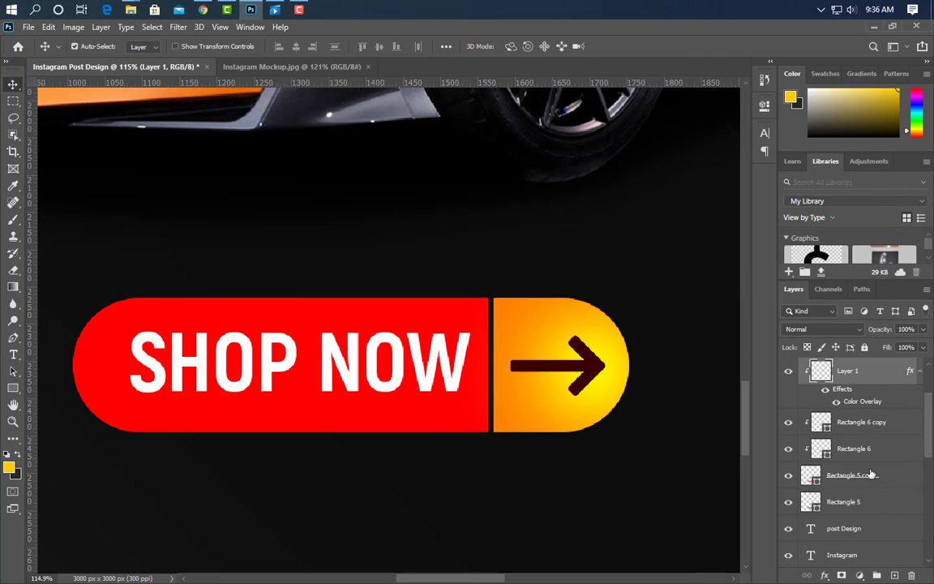
- Shrink the duplicated pill slightly on all four sides, to about 97.7% width, leaving a thin border of the base pill around it
left_click(892, 482)
key("ctrl+t")
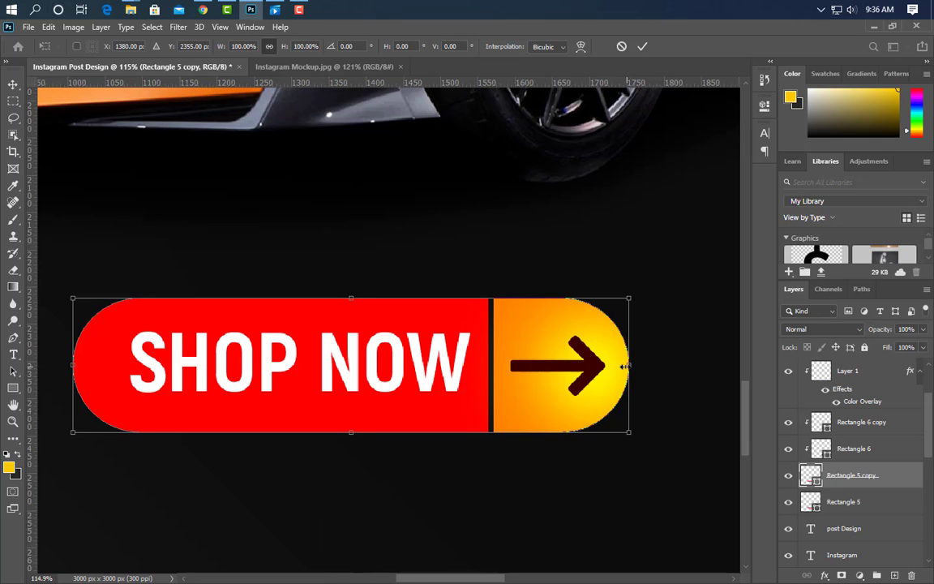
left_click_drag(625, 367, 622, 367)
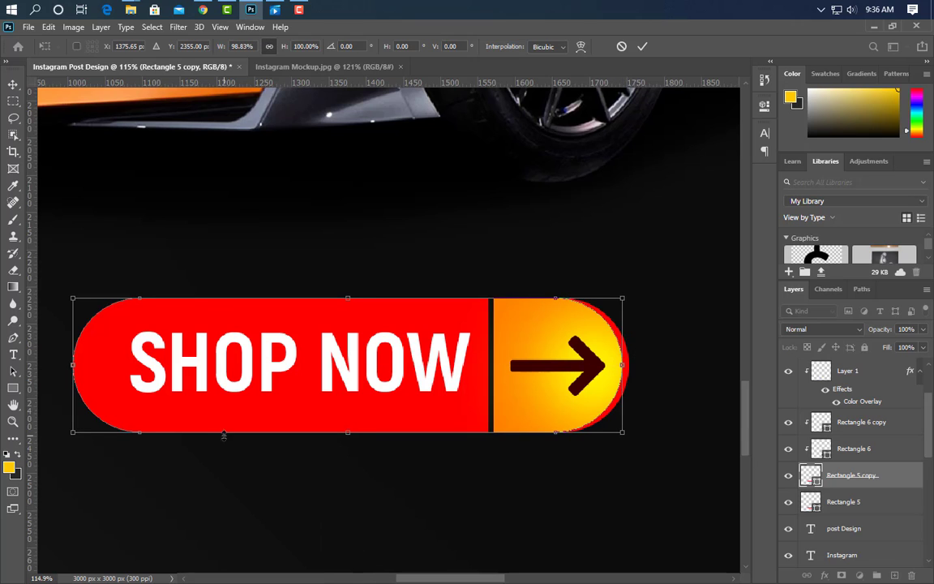
left_click_drag(73, 366, 76, 364)
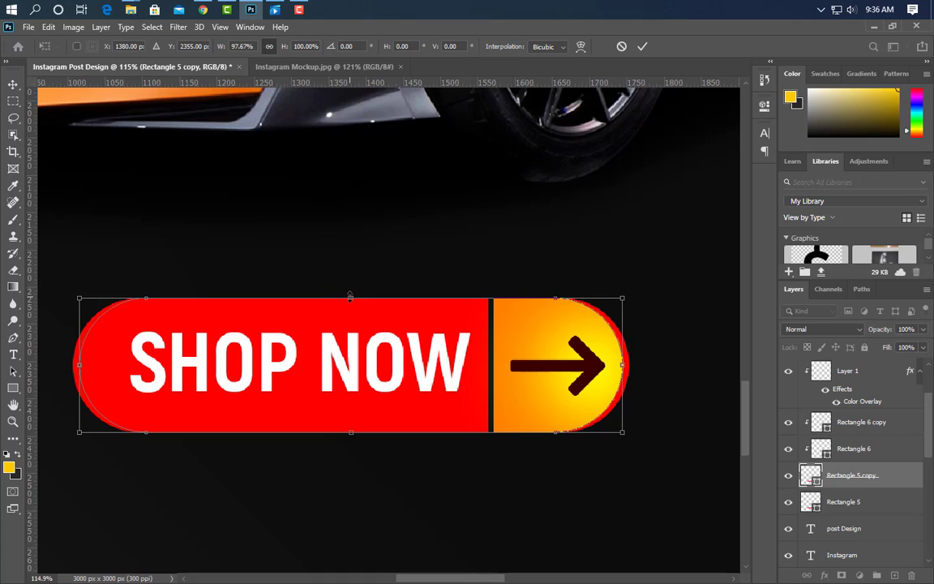
left_click_drag(349, 299, 351, 305)
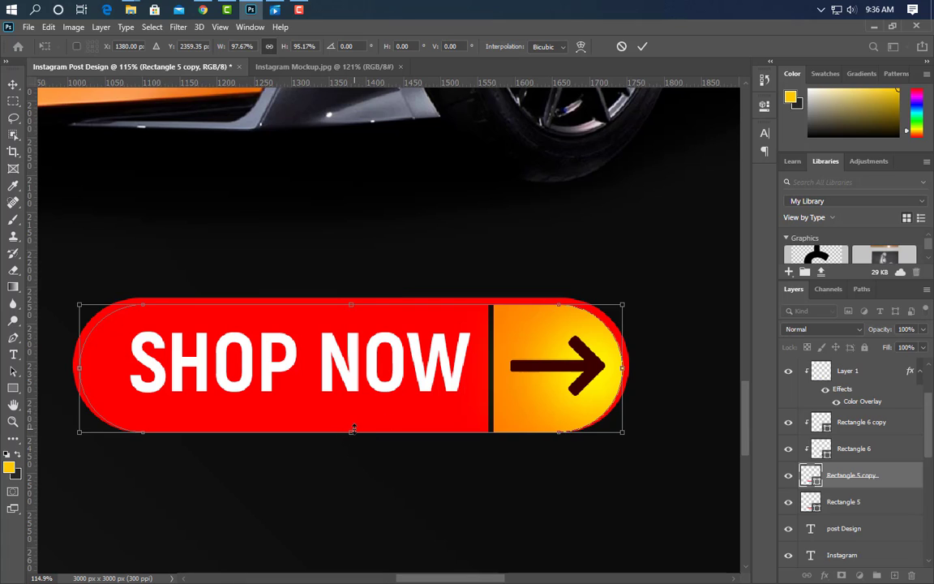
left_click_drag(353, 429, 352, 426)
left_click(642, 47)
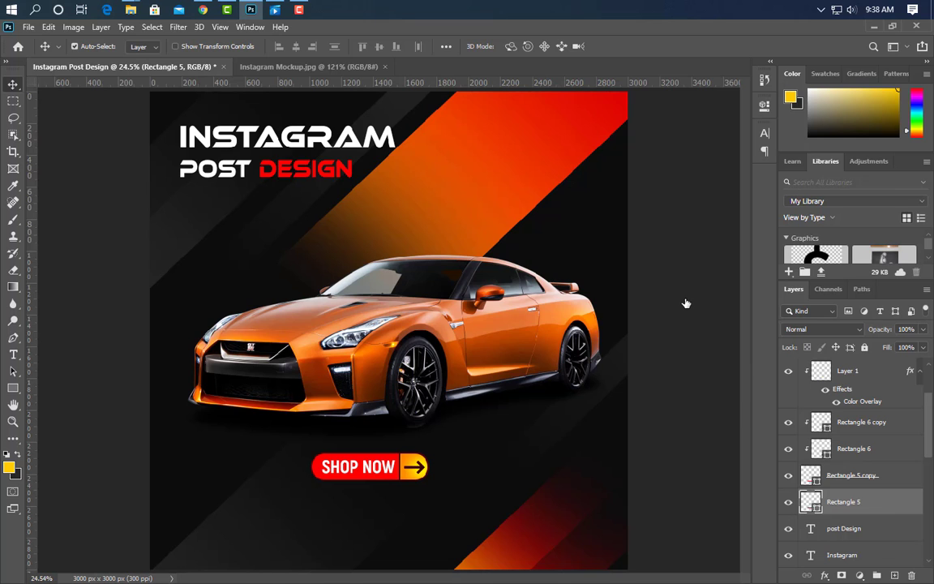
- Add a gradient overlay to the base pill, Rectangle 5, with its first color stop set to ff0000
left_click(519, 296)
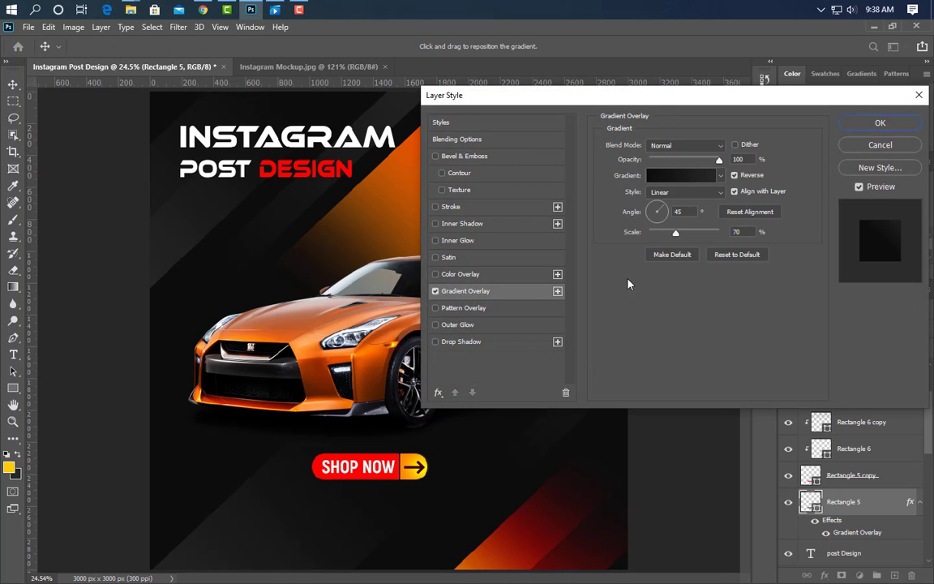
left_click(701, 180)
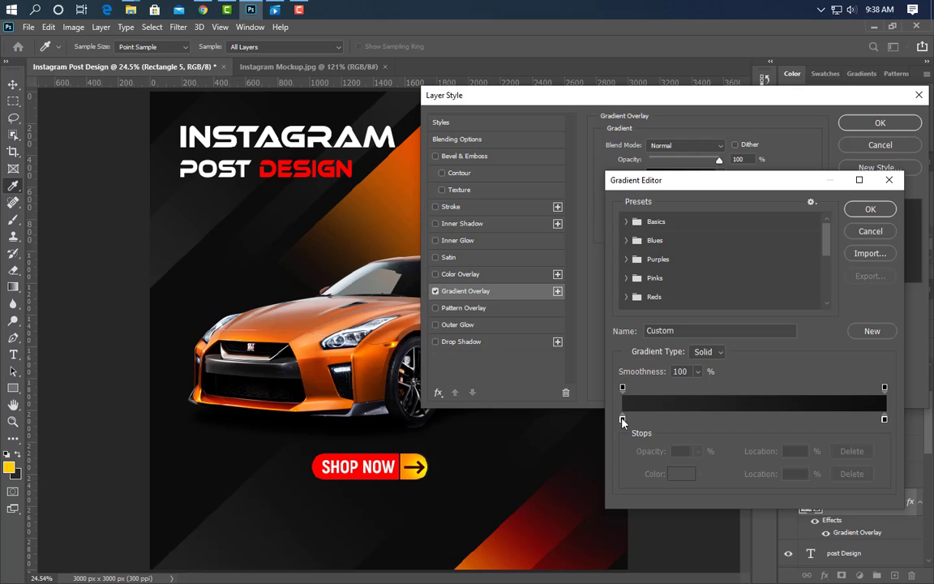
double_click(622, 421)
type("ff0000")
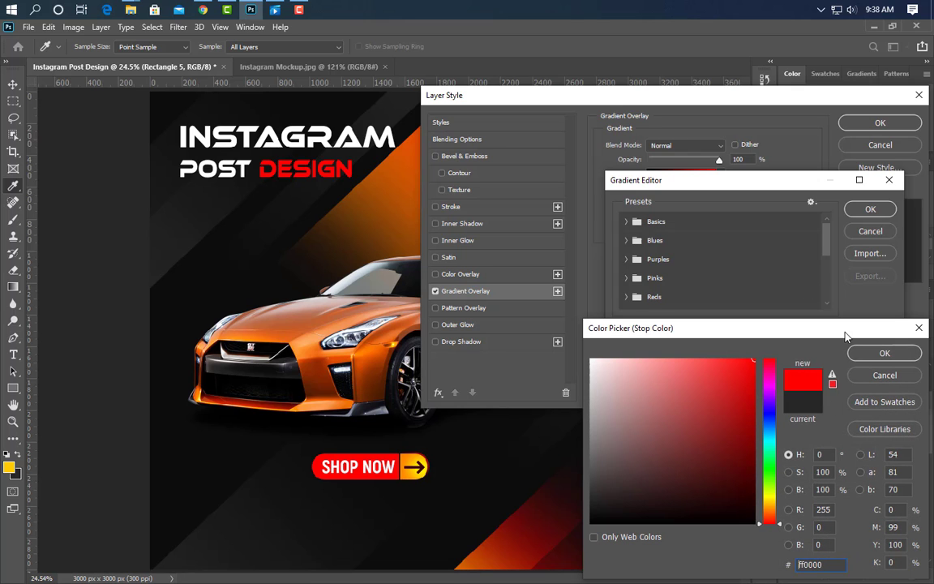
left_click(876, 355)
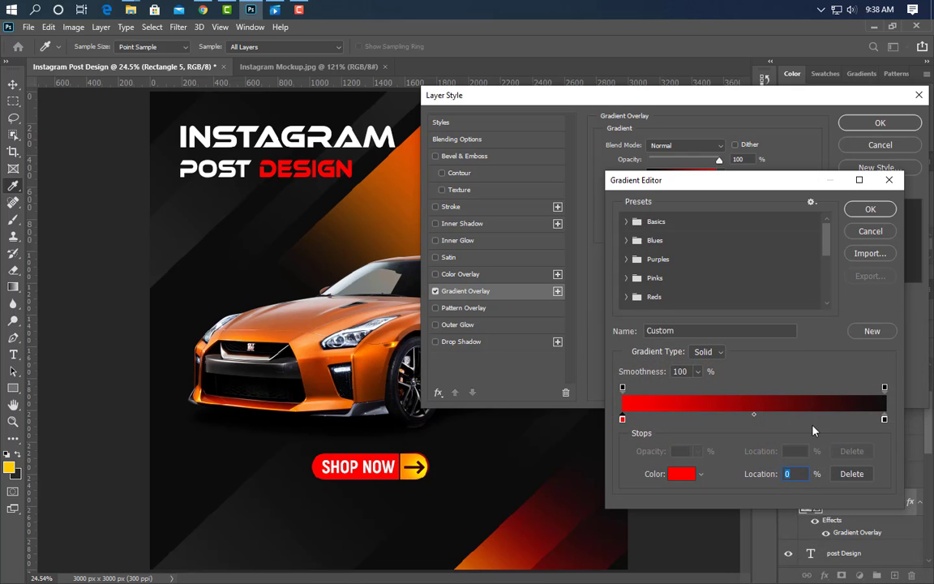
- Set the gradient's end stop to ff7e00 and adjust its course by turning off Reverse and shifting it leftward across the button
double_click(883, 420)
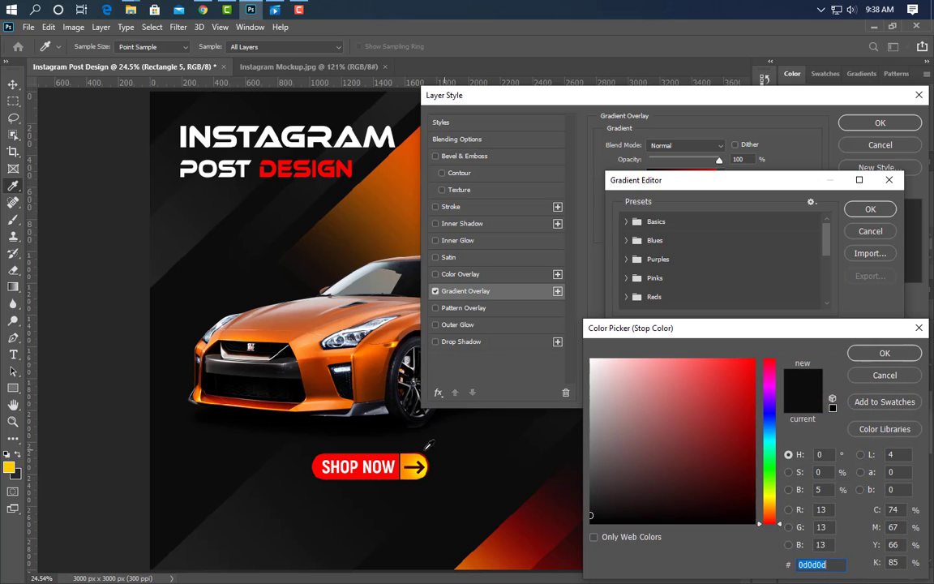
type("ff7e00")
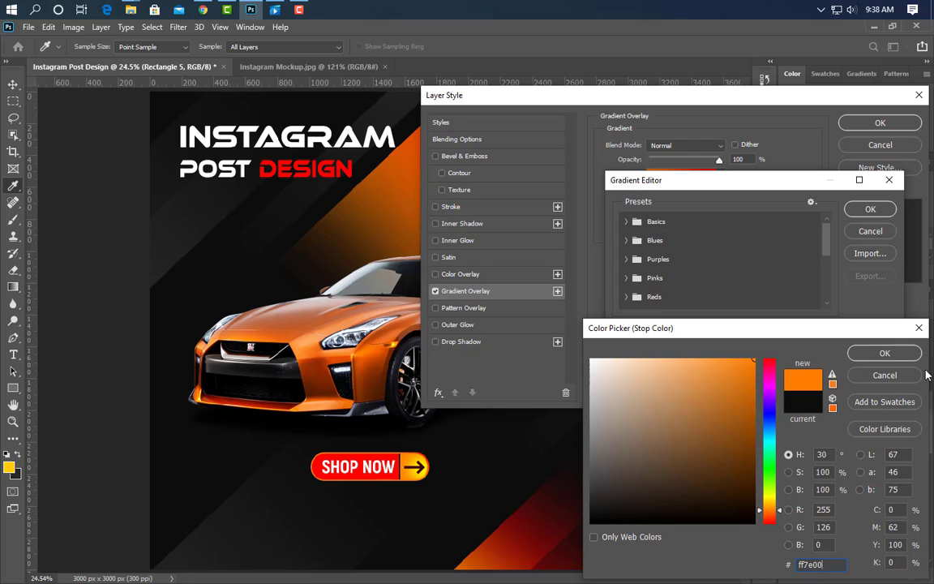
left_click(885, 353)
left_click(868, 210)
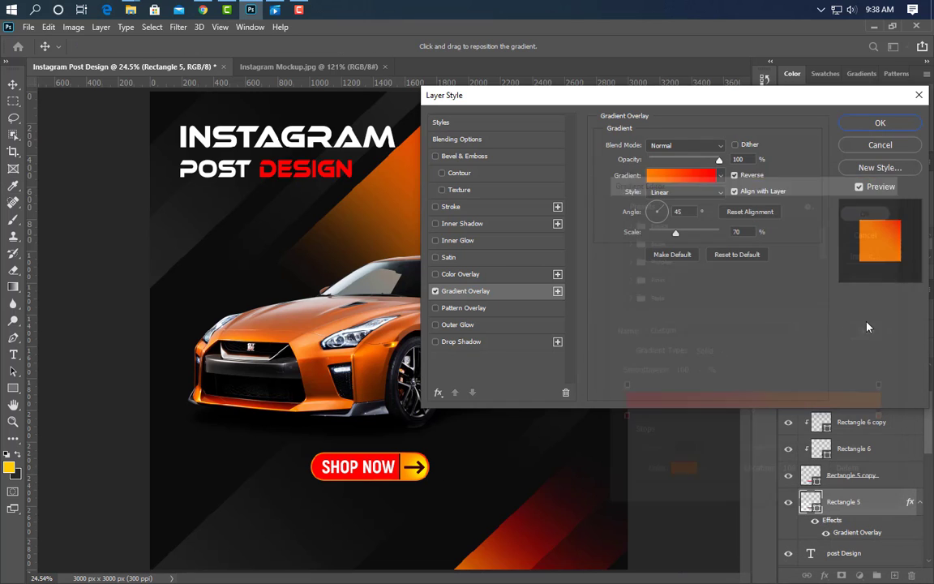
left_click(734, 175)
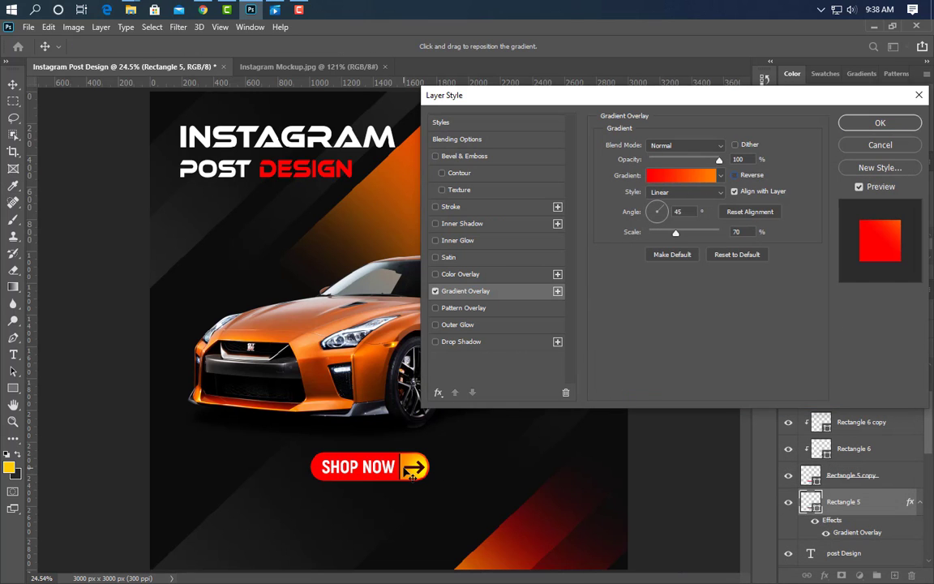
left_click_drag(396, 468, 365, 465)
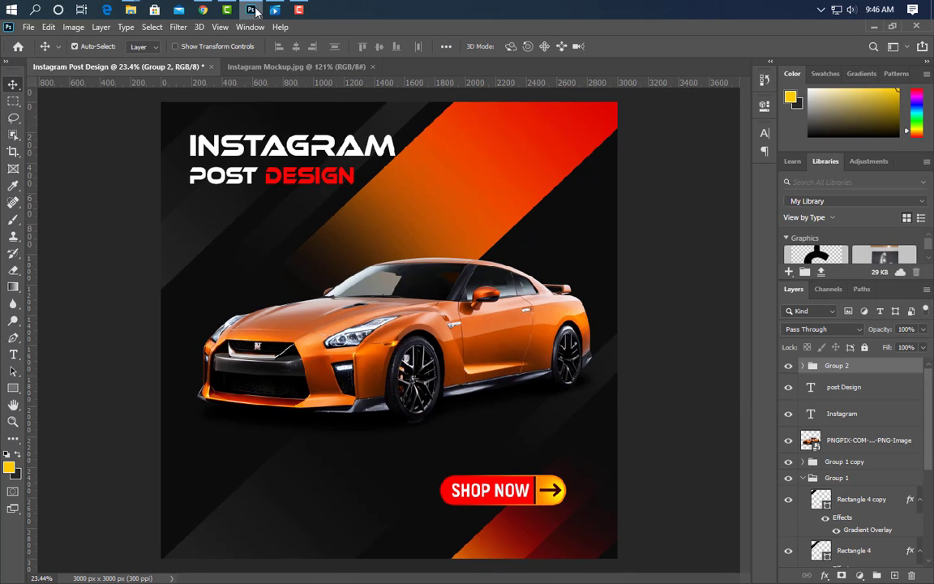
- Place the Logo White Png file, scaled down in the post's lower-left area level with the SHOP NOW button
left_click(255, 11)
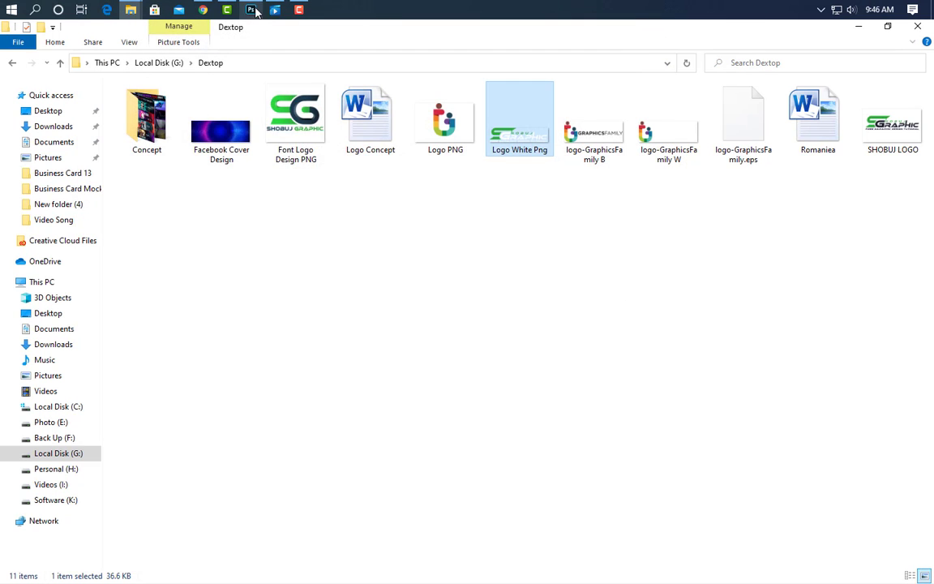
left_click_drag(474, 126, 466, 356)
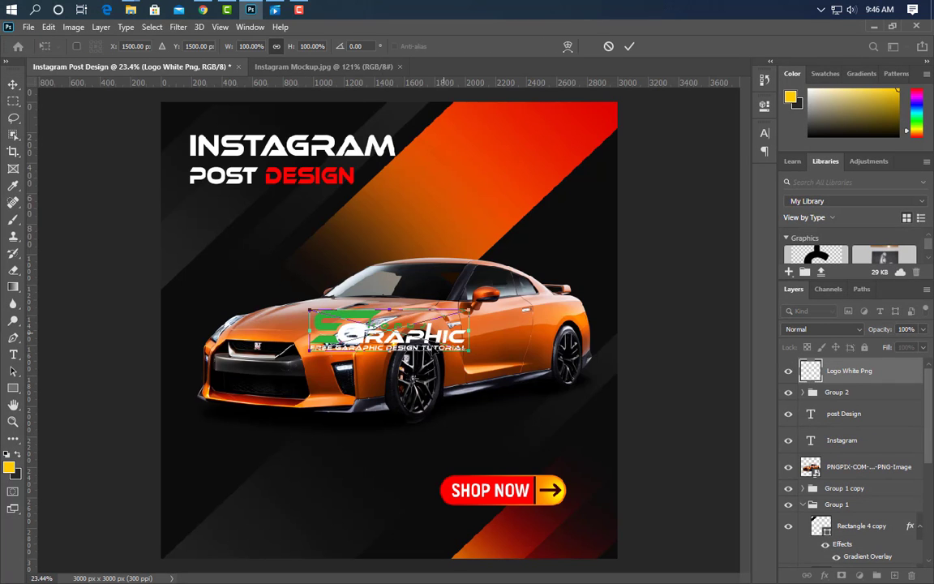
left_click_drag(456, 310, 341, 463)
left_click_drag(269, 462, 270, 475)
left_click(631, 47)
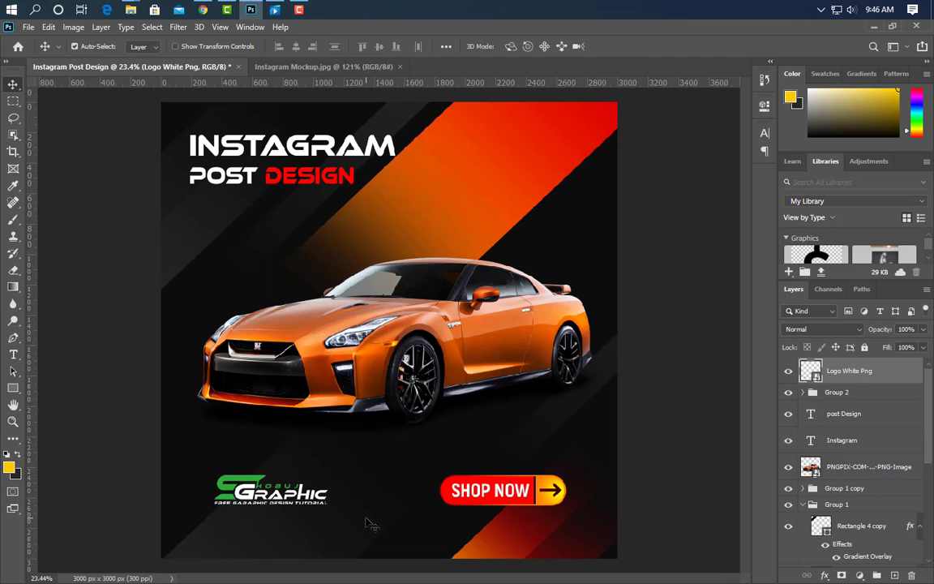
left_click(13, 354)
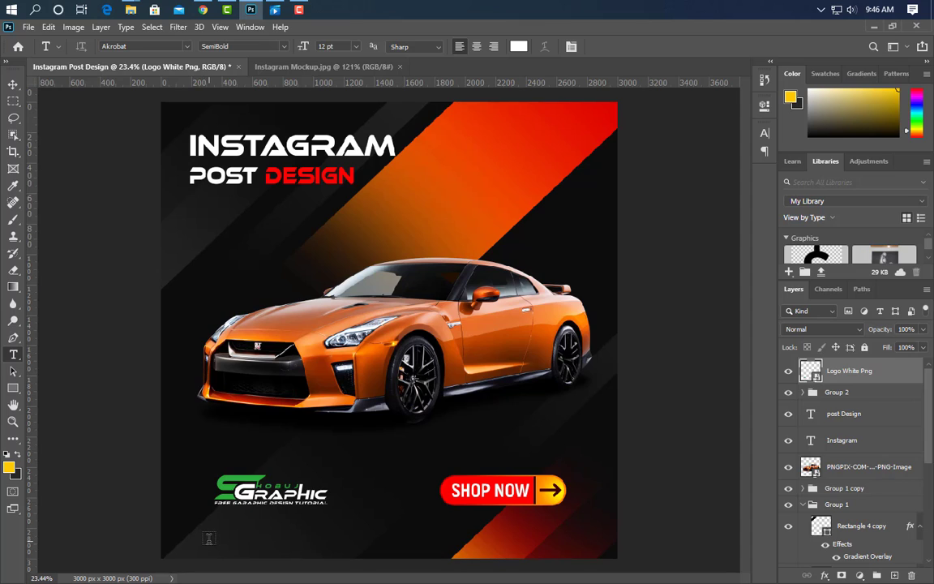
left_click(208, 538)
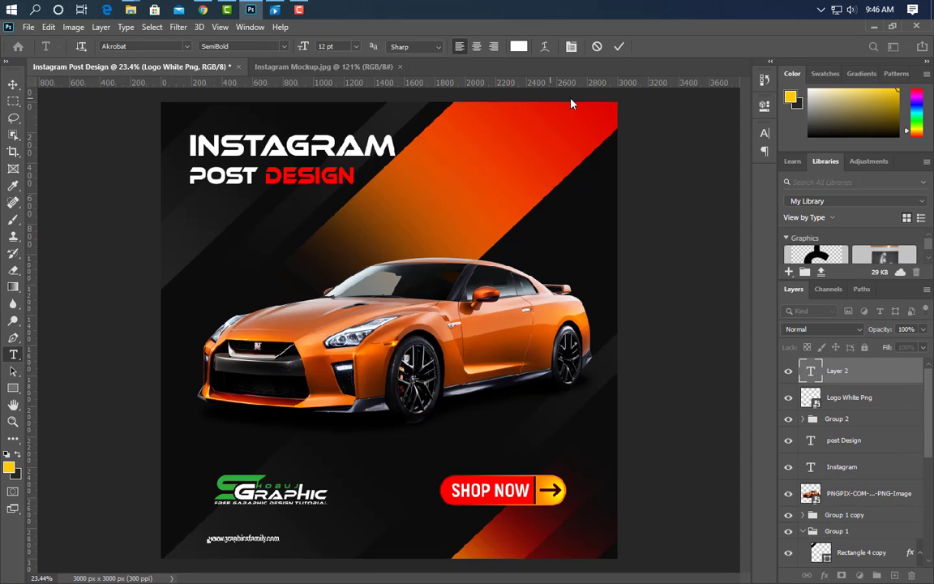
left_click(618, 47)
- Scale the website address to about 162% so it matches the logo's width, and move it up about 42 px
key("ctrl+t")
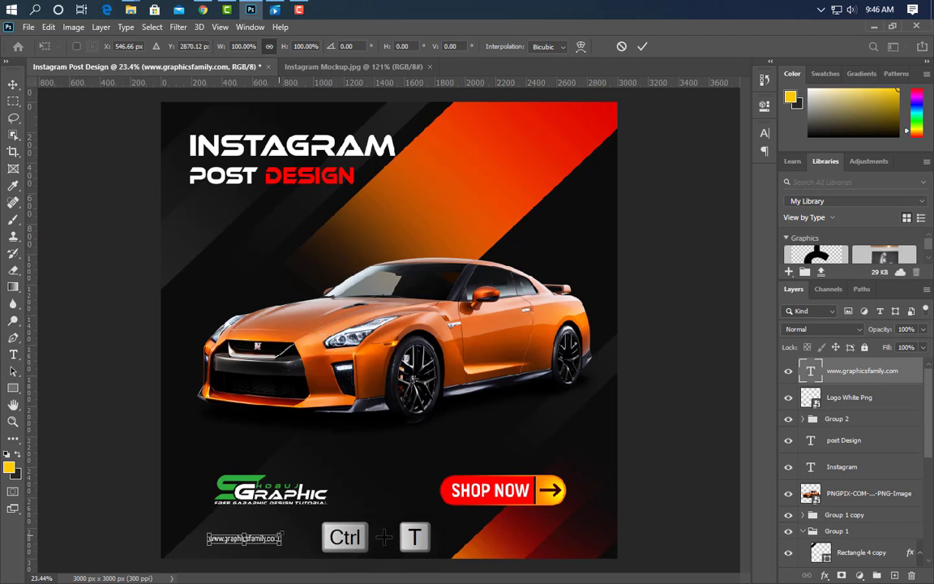
left_click_drag(279, 539, 328, 539)
left_click_drag(208, 538, 214, 538)
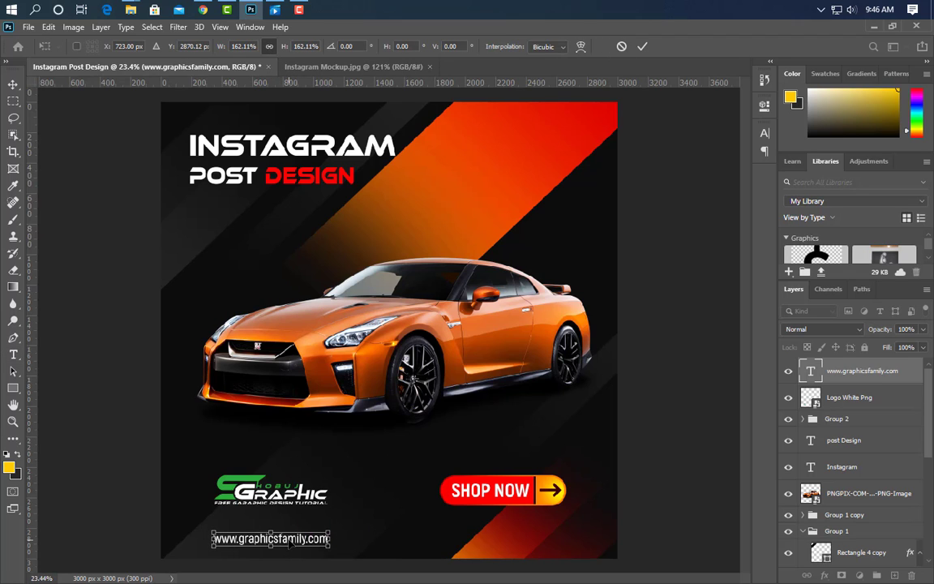
left_click_drag(287, 540, 287, 534)
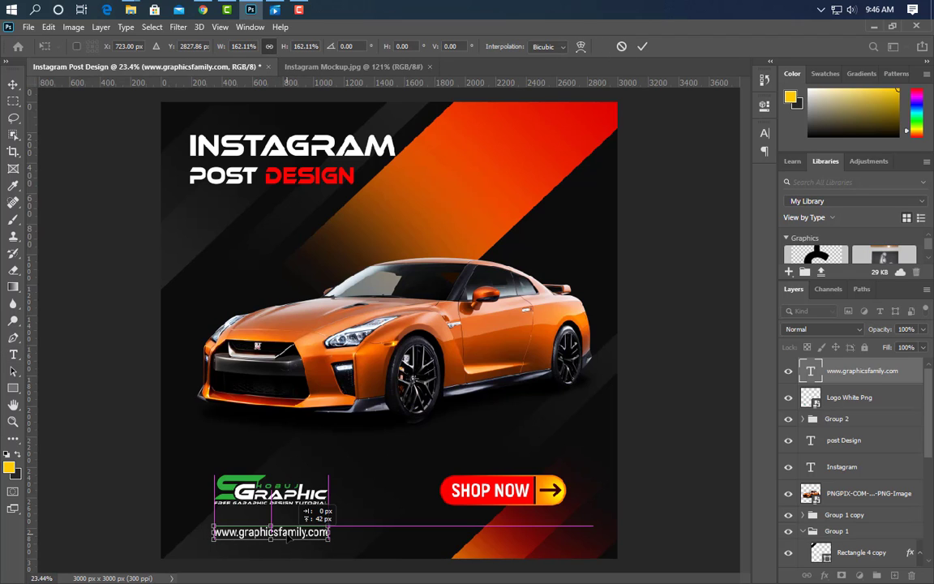
left_click(642, 46)
left_click(13, 84)
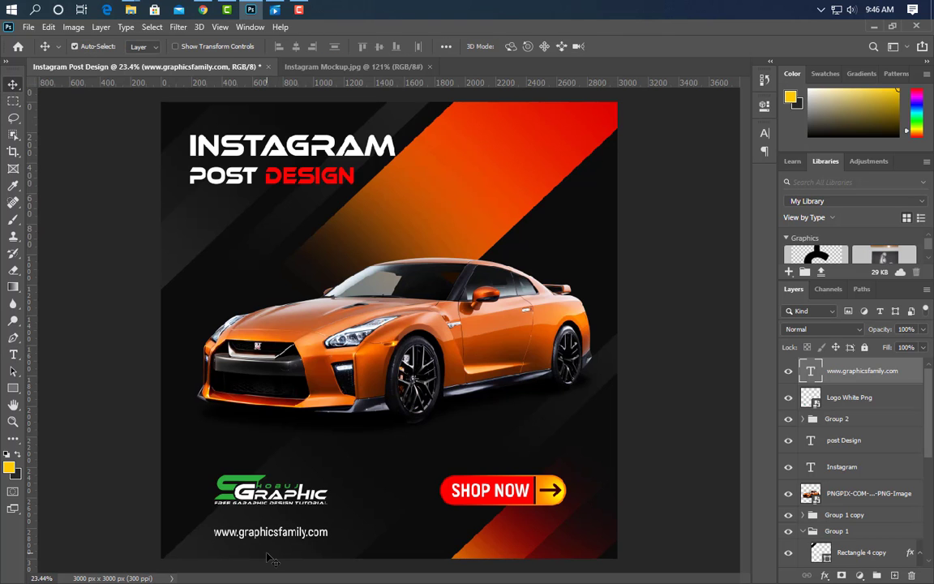
- Draw a rectangle about 825 by 130 px around the website address
scroll(270, 558, "up", 5)
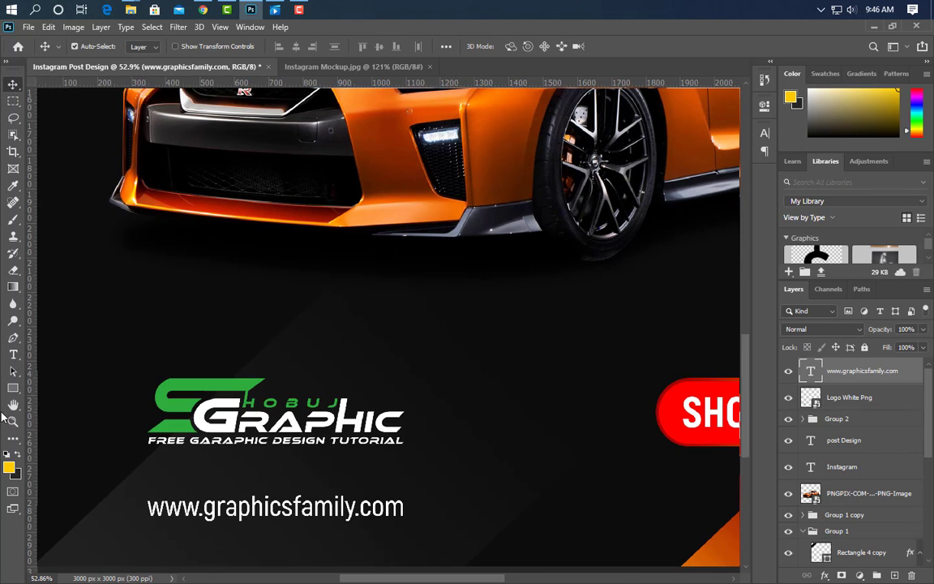
left_click(12, 388)
mouse_move(136, 491)
left_mouse_down()
mouse_move(180, 513)
mouse_move(407, 525)
mouse_move(419, 535)
left_mouse_up()
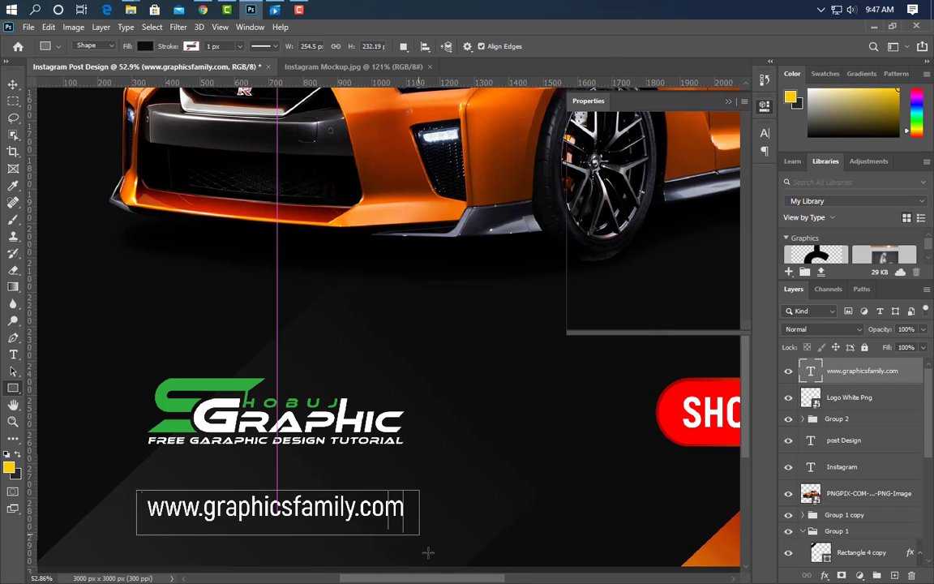
- Remove the address rectangle's fill and give it a 5 px black stroke
left_click(145, 47)
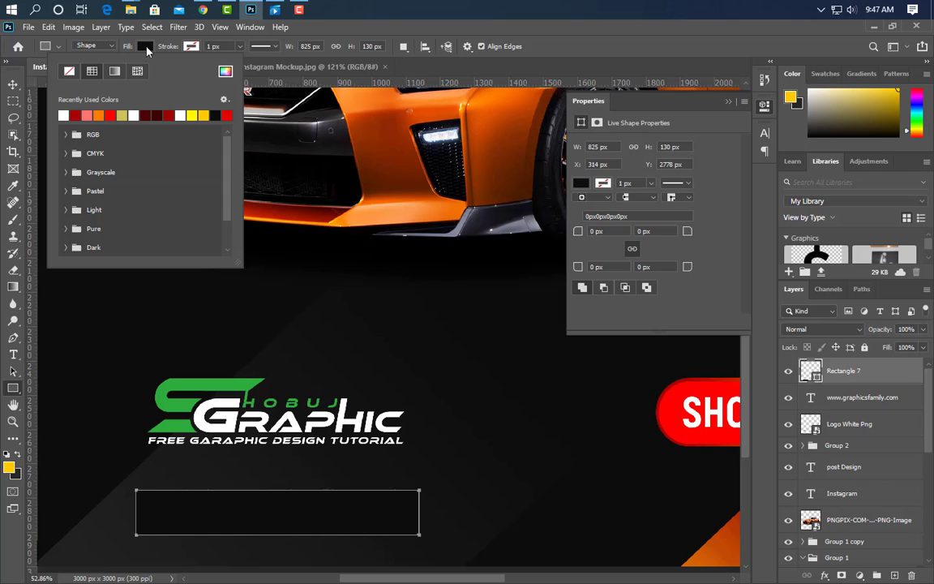
left_click(68, 71)
left_click(210, 46)
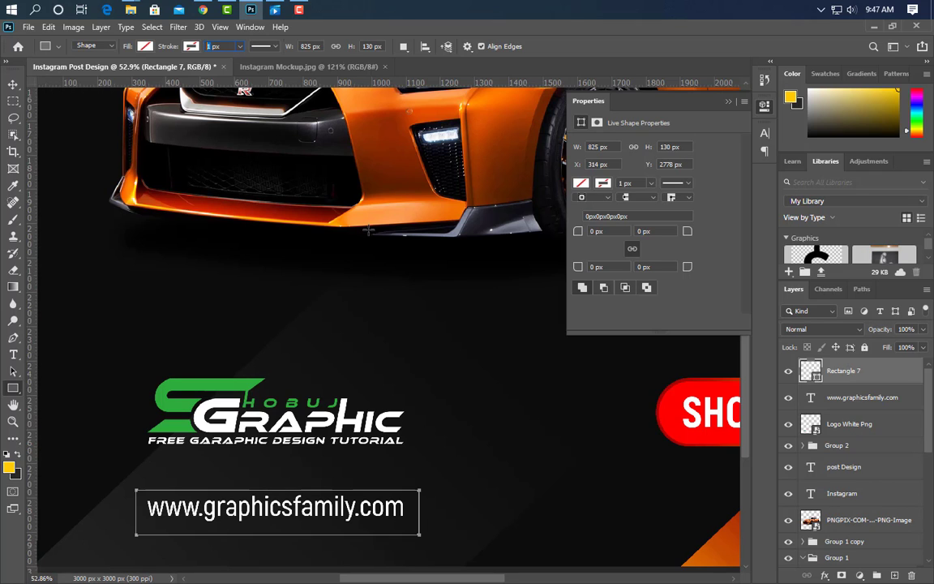
type("5")
key("Return")
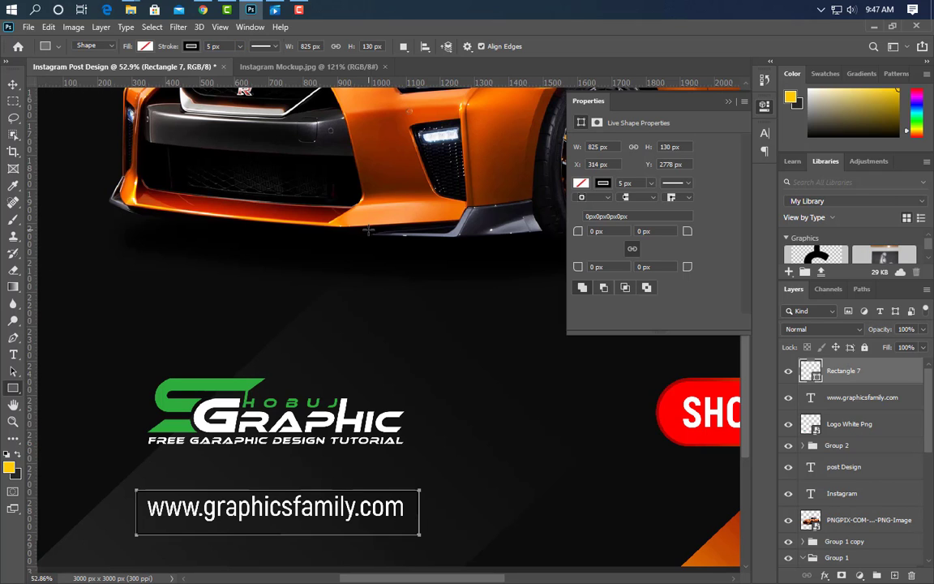
left_click(729, 102)
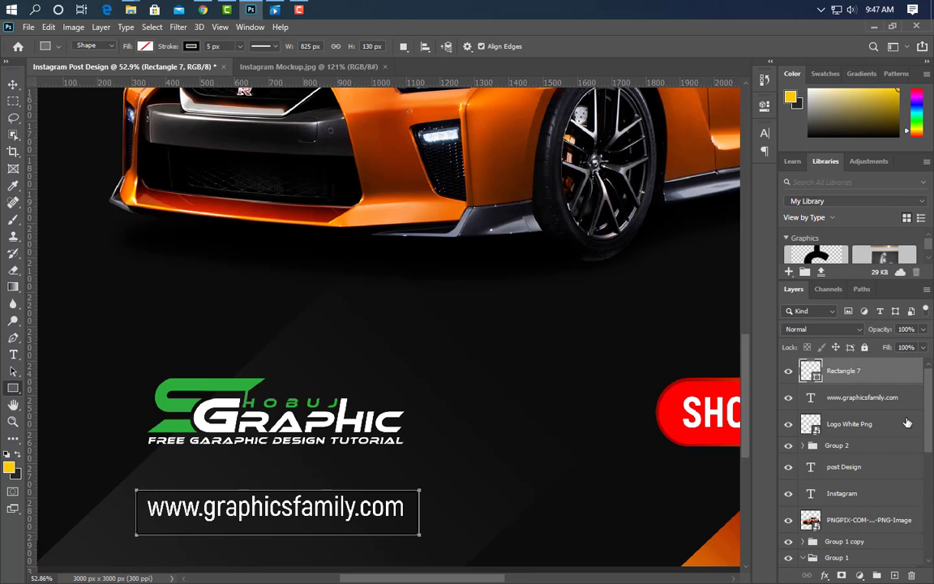
- Convert the address frame to a smart object and apply a dark red to orange linear gradient overlay, angle 0°, scale 70%
right_click(819, 374)
left_click(704, 204)
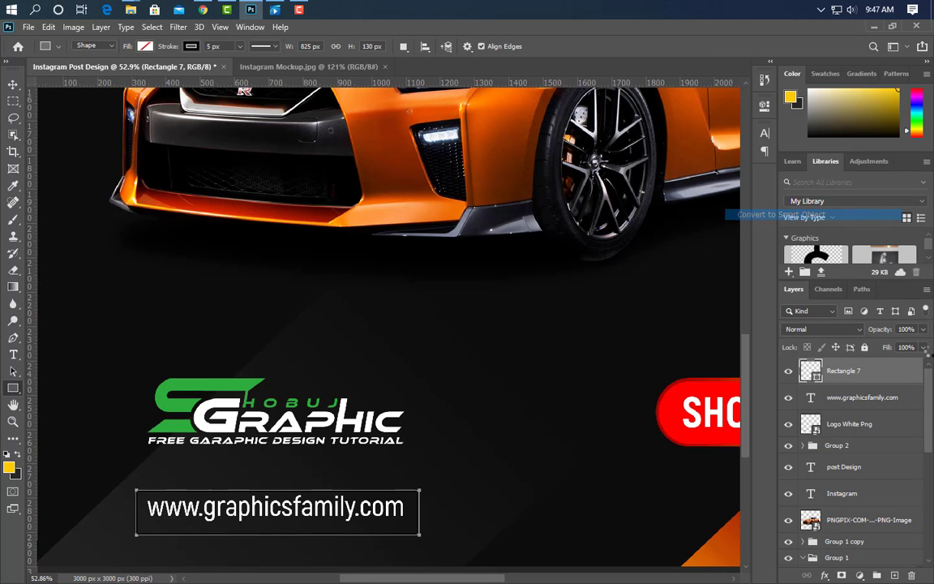
double_click(892, 371)
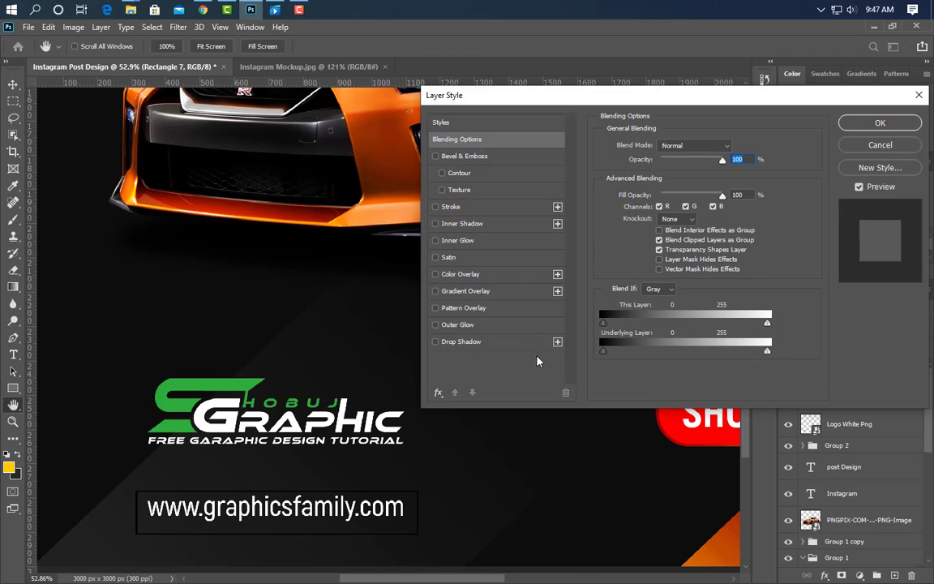
left_click(502, 291)
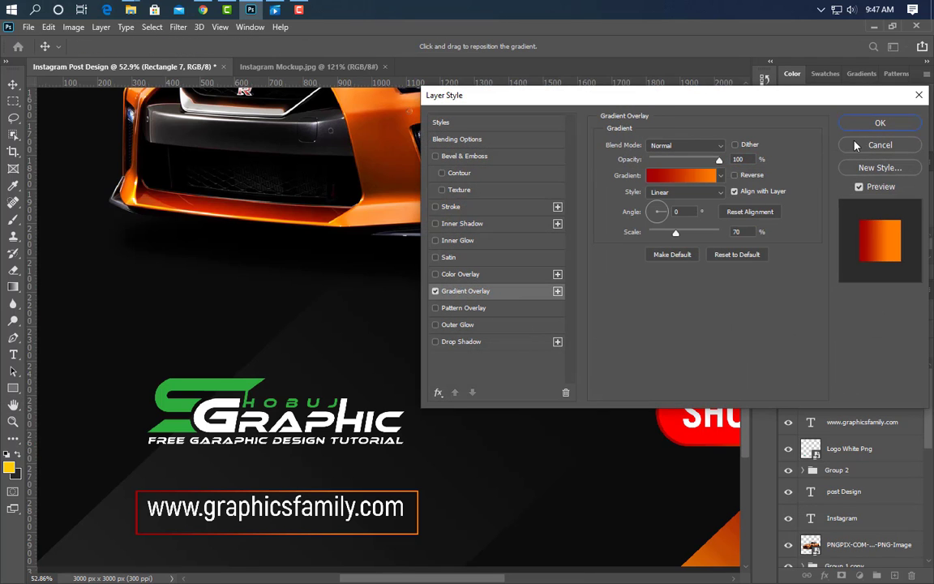
left_click(880, 122)
- Group the address text with its frame, move the group under the SHOP NOW button and scale it to about 108% to match the button's width
key("ctrl+g")
key("ctrl+0")
key("ctrl+t")
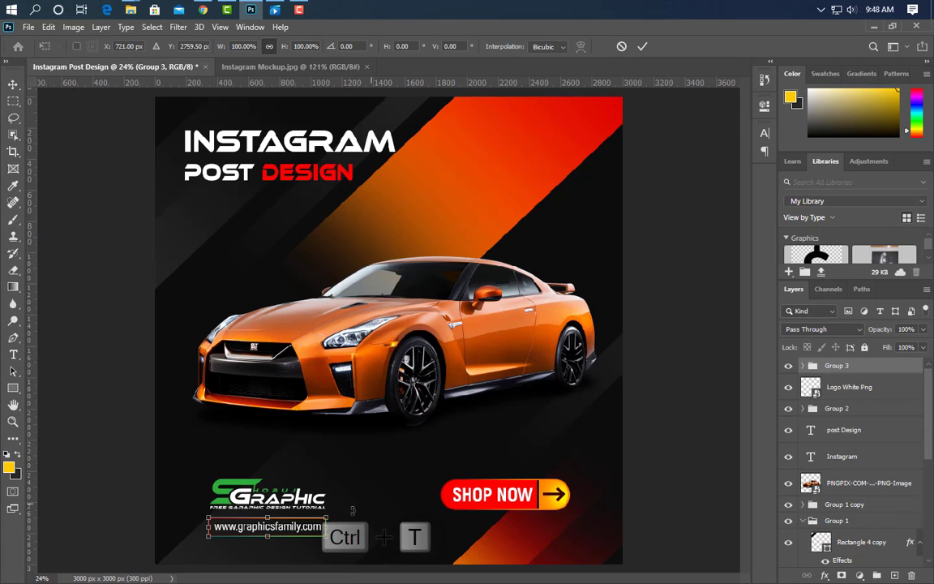
left_click_drag(291, 527, 534, 532)
left_click_drag(451, 532, 443, 532)
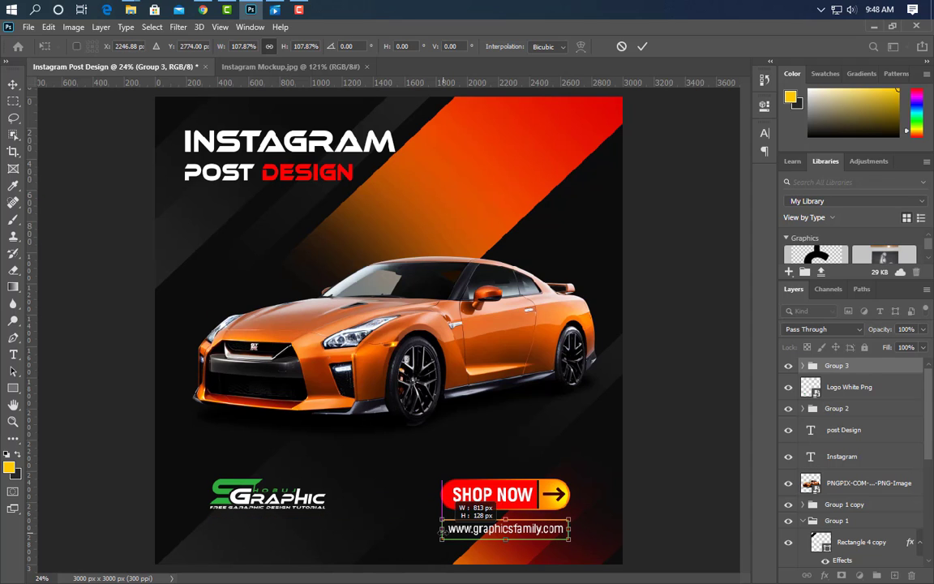
left_click(642, 46)
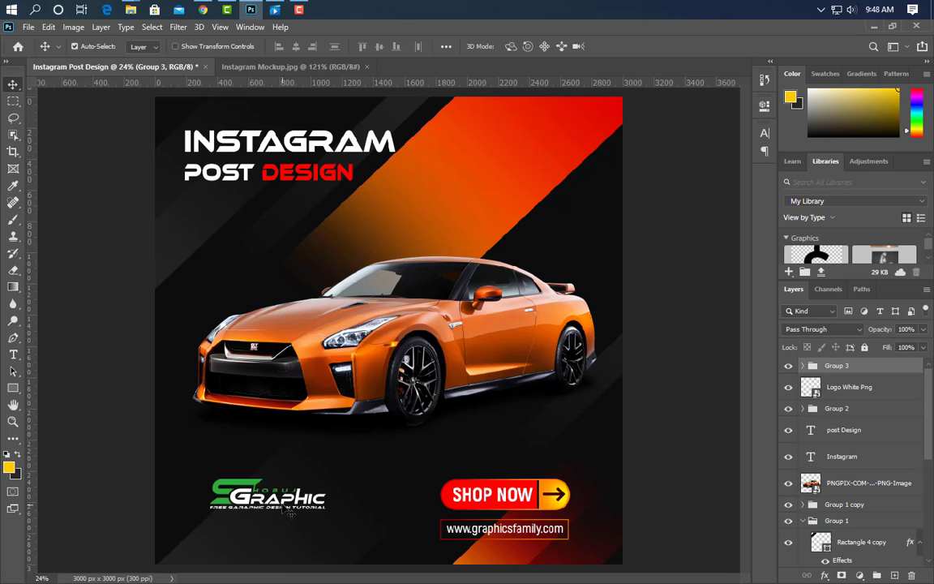
- Add the white text 25% on the orange band above the car
scroll(631, 120, "up", 4)
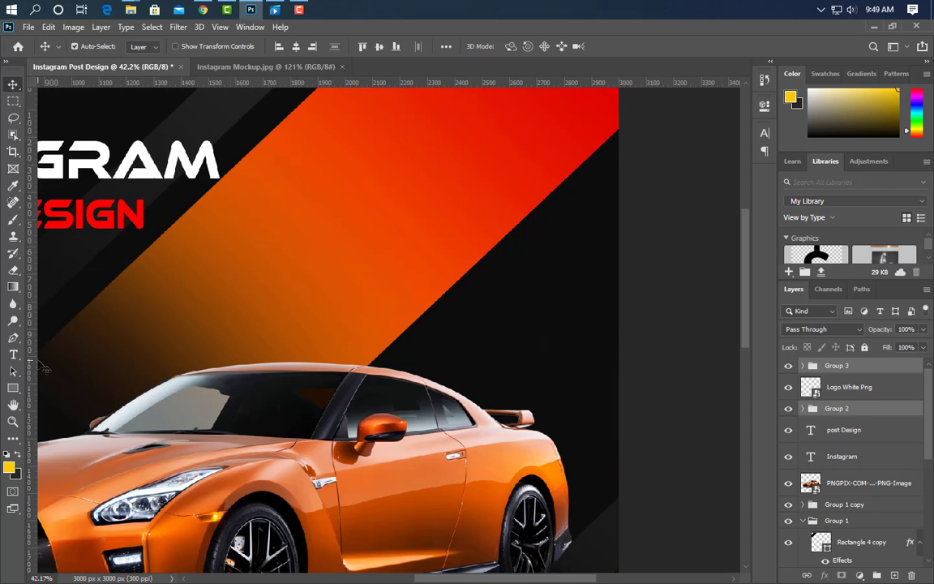
key("t")
left_click(366, 185)
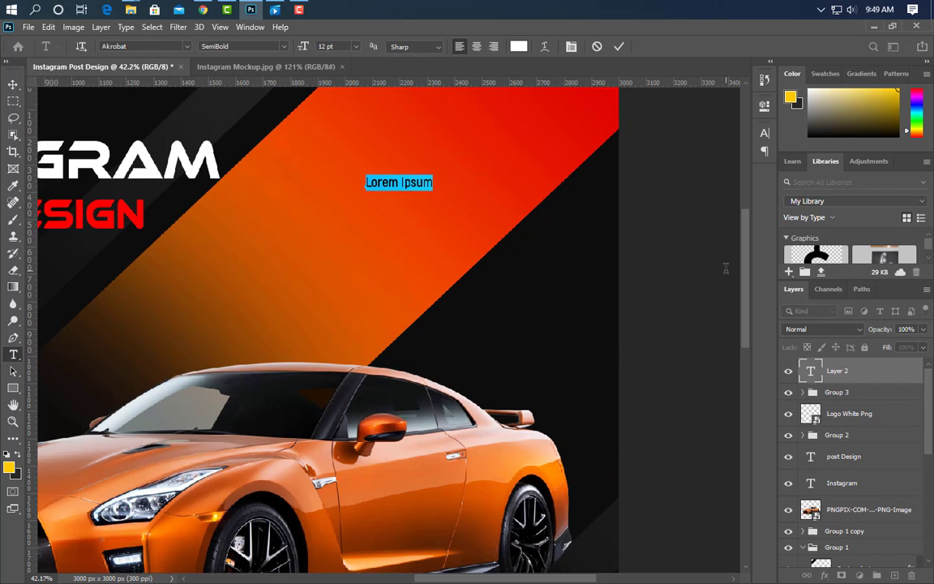
type("25")
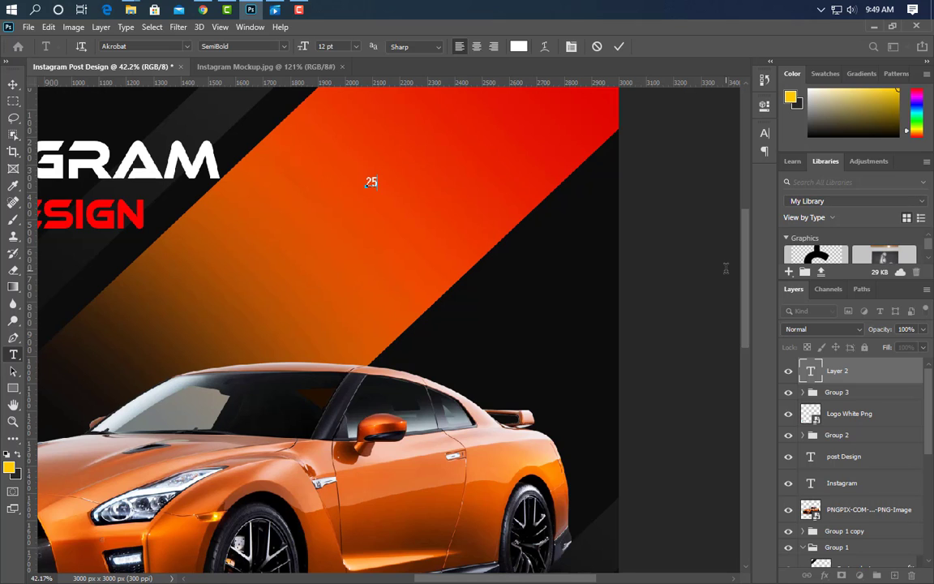
left_click(619, 47)
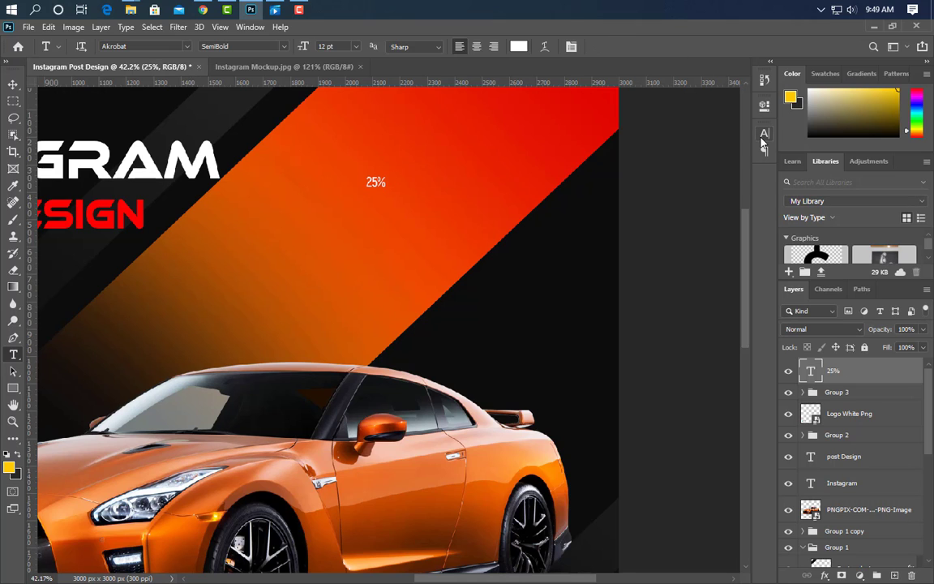
- Set the 25% text to Akrobat ExtraBold and enlarge it to about 43 pt
left_click(764, 132)
left_click(740, 152)
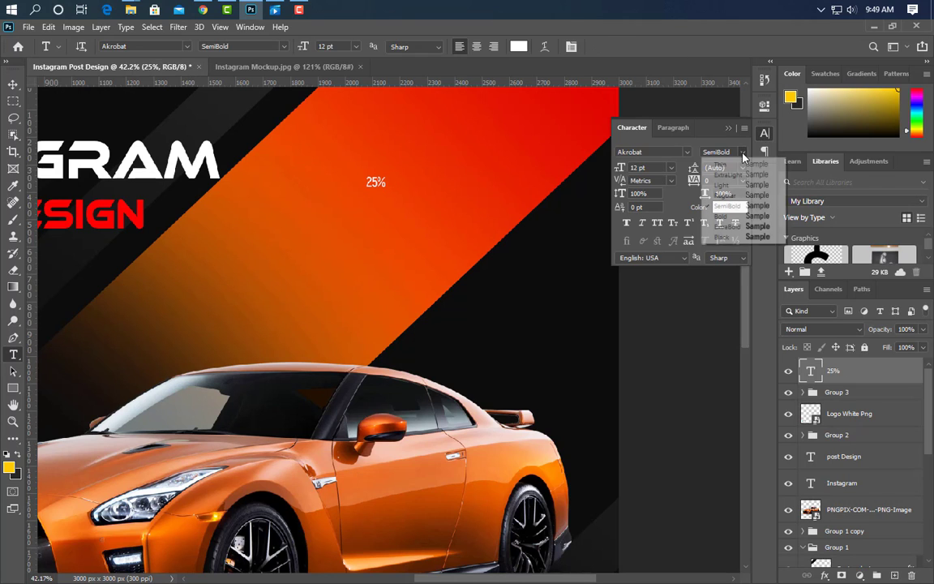
left_click(740, 227)
key("ctrl+t")
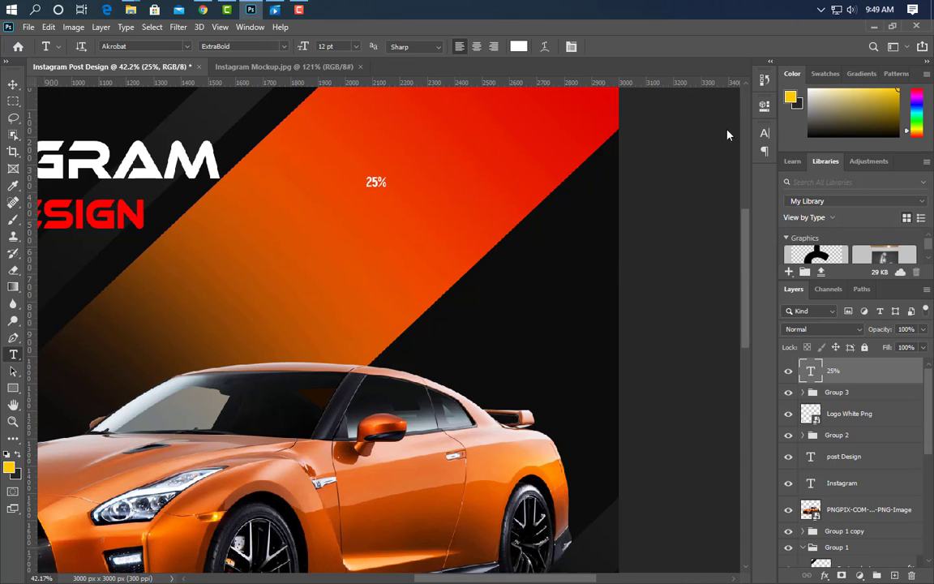
left_click_drag(390, 190, 459, 209)
key("Return")
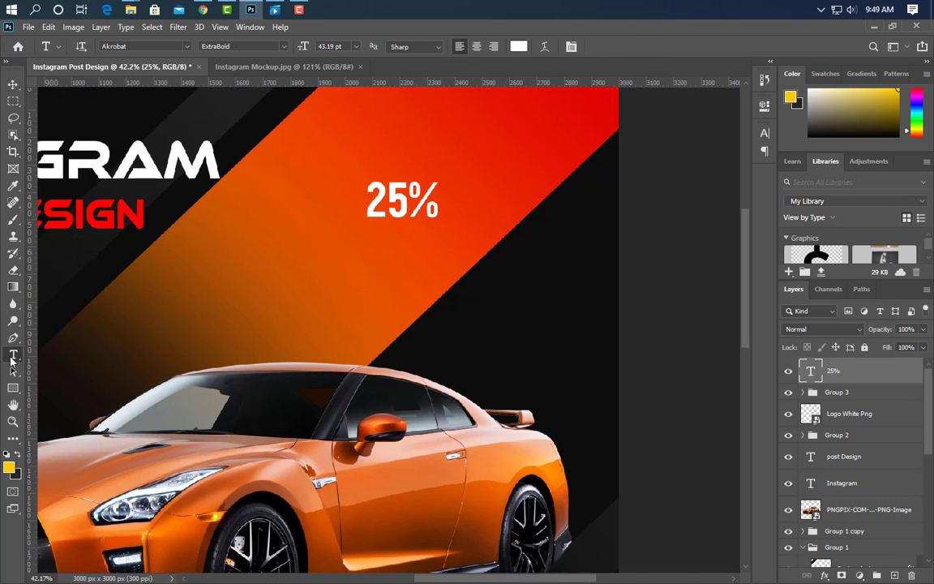
- Add the text "save" above 25% and scale it to the same width as 25%
left_click(367, 167)
type("save")
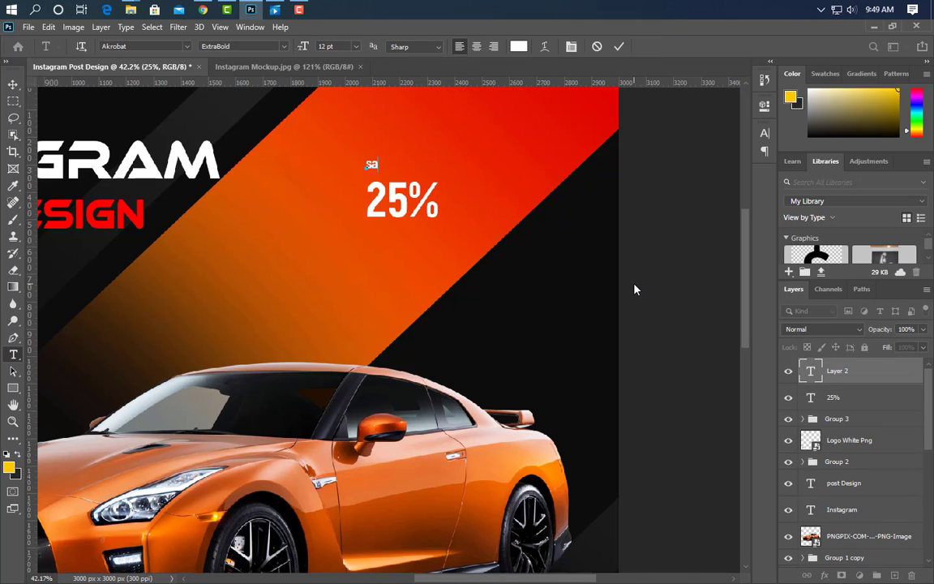
left_click(619, 47)
key("ctrl+t")
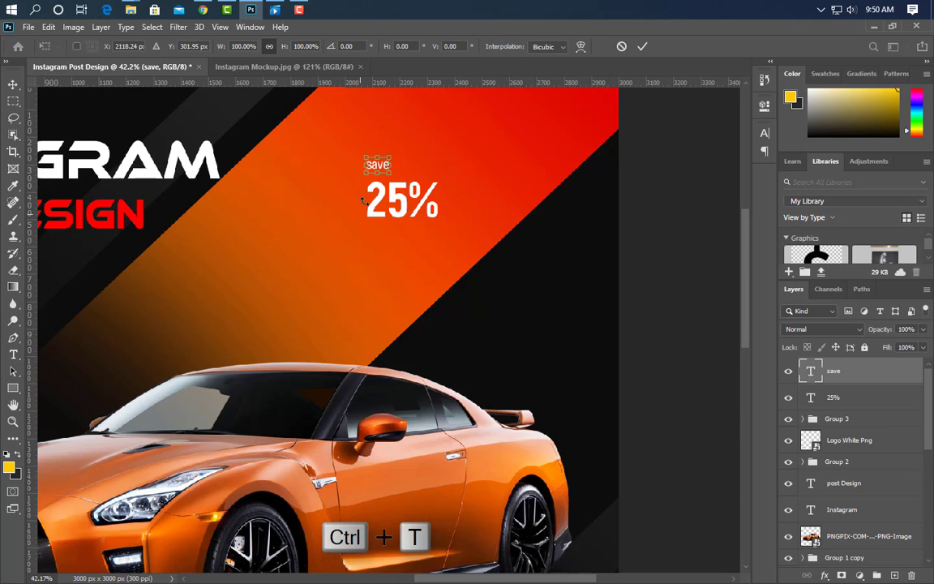
left_click_drag(391, 165, 430, 164)
left_click_drag(364, 162, 366, 162)
left_click_drag(404, 169, 405, 163)
left_click(642, 47)
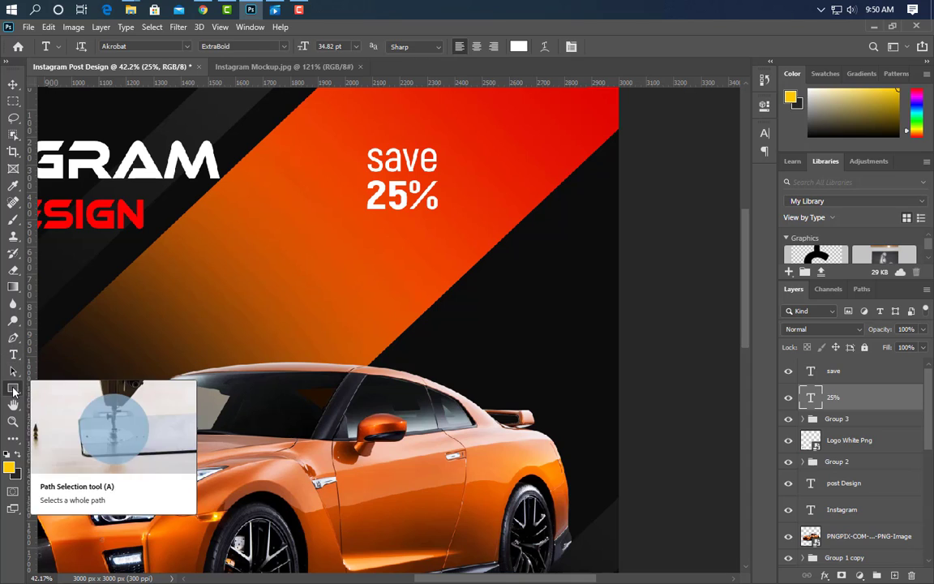
- Draw a square about 339 by 339 px around the "save 25%" text
left_click(12, 387)
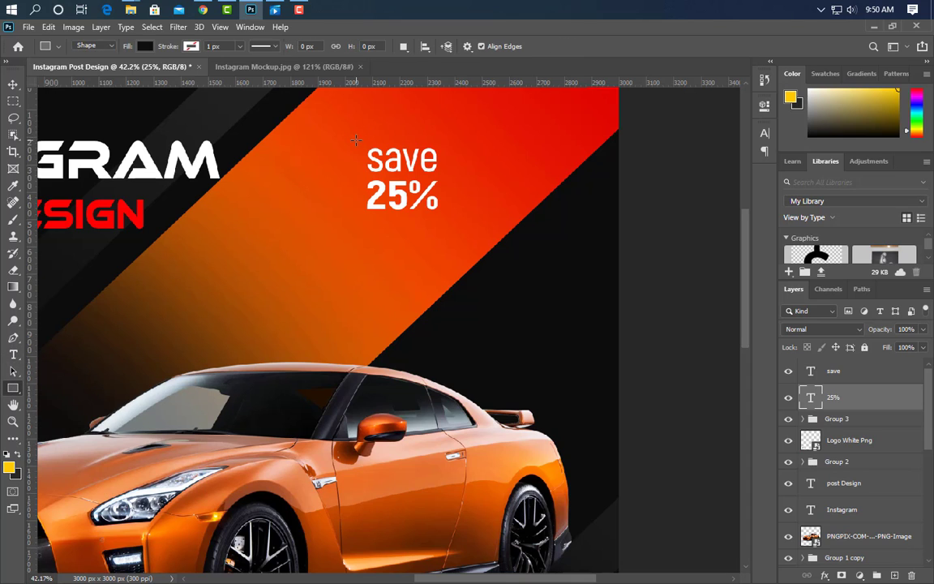
left_click_drag(355, 135, 461, 228)
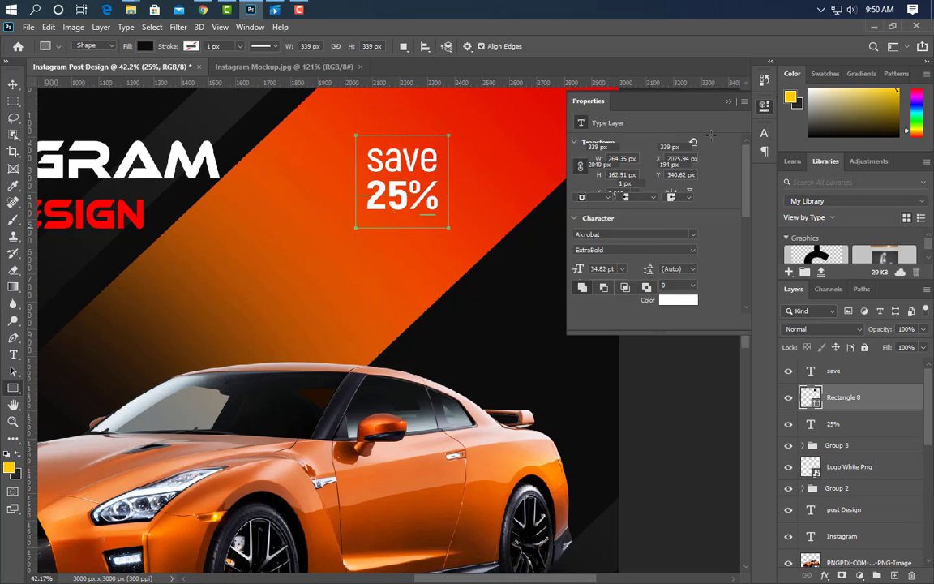
left_click(728, 102)
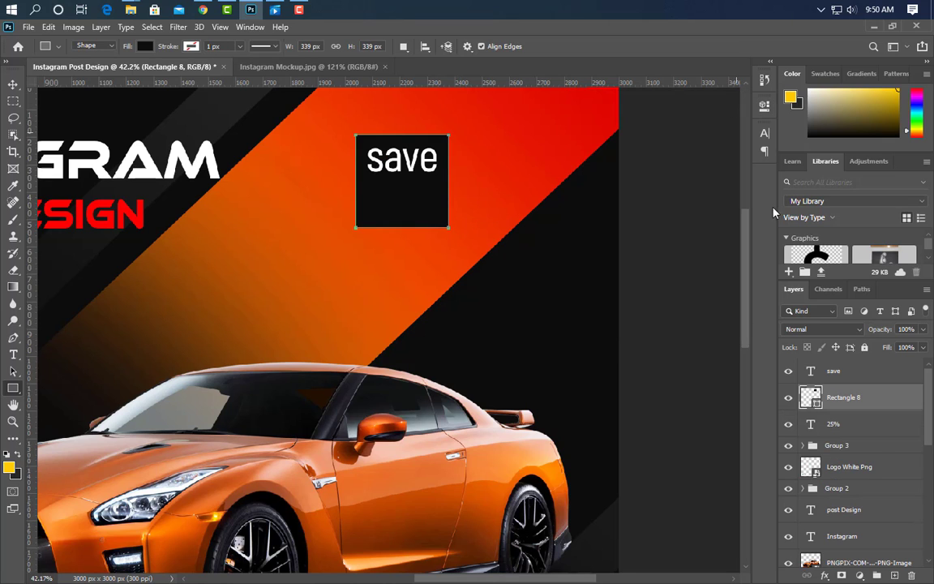
- Remove the square's fill and give it an 8 px black stroke
left_click(144, 48)
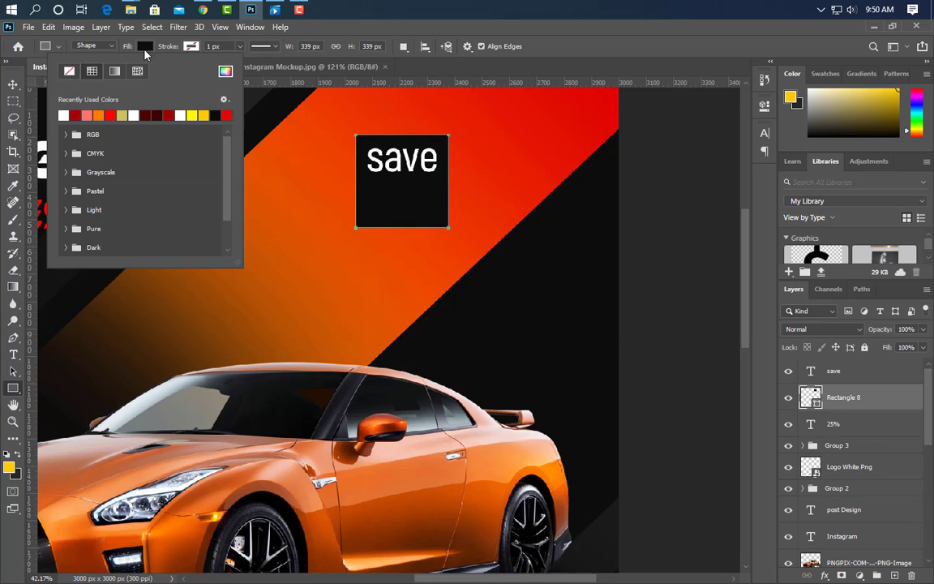
left_click(70, 72)
double_click(210, 47)
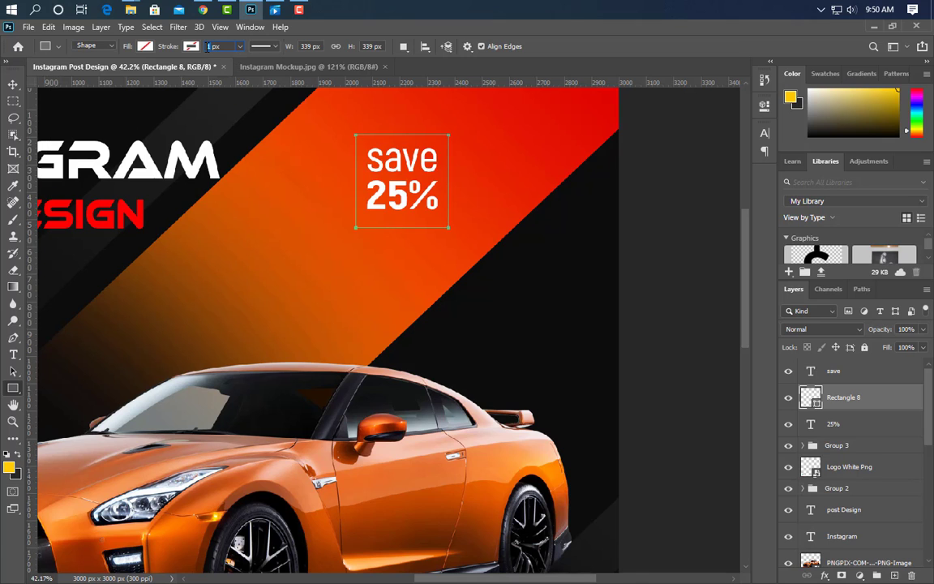
type("5")
key("Return")
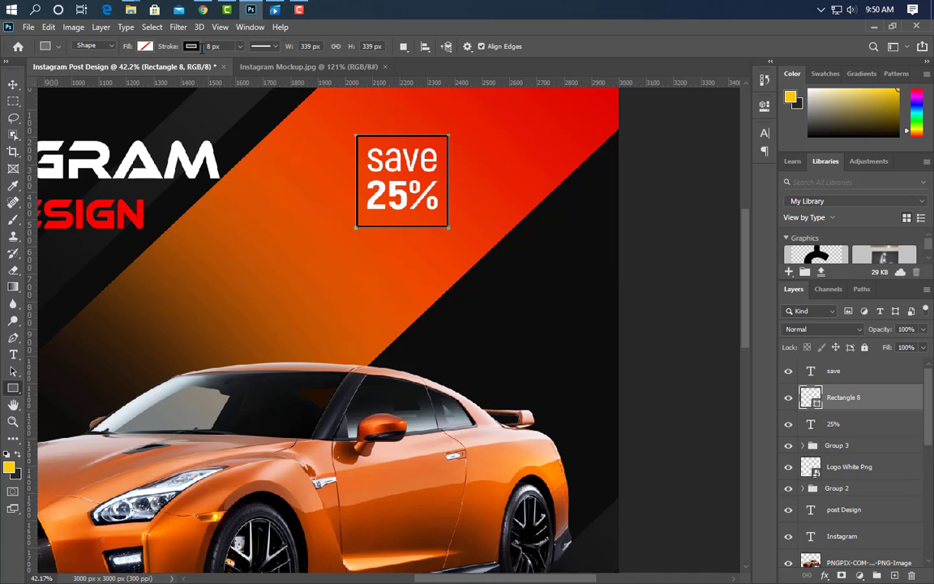
- Convert the black square outline around "save 25%" into a smart object with a Color Overlay
right_click(916, 401)
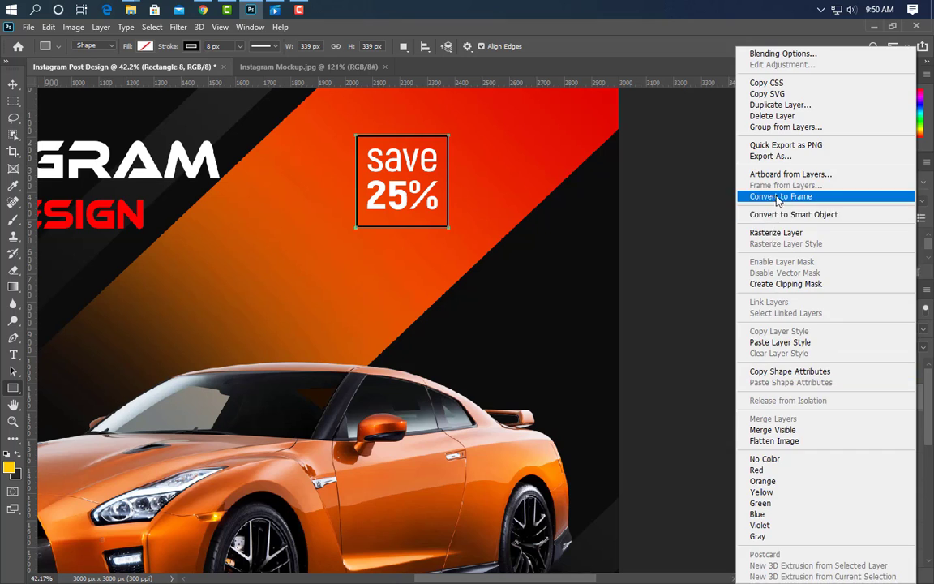
left_click(843, 214)
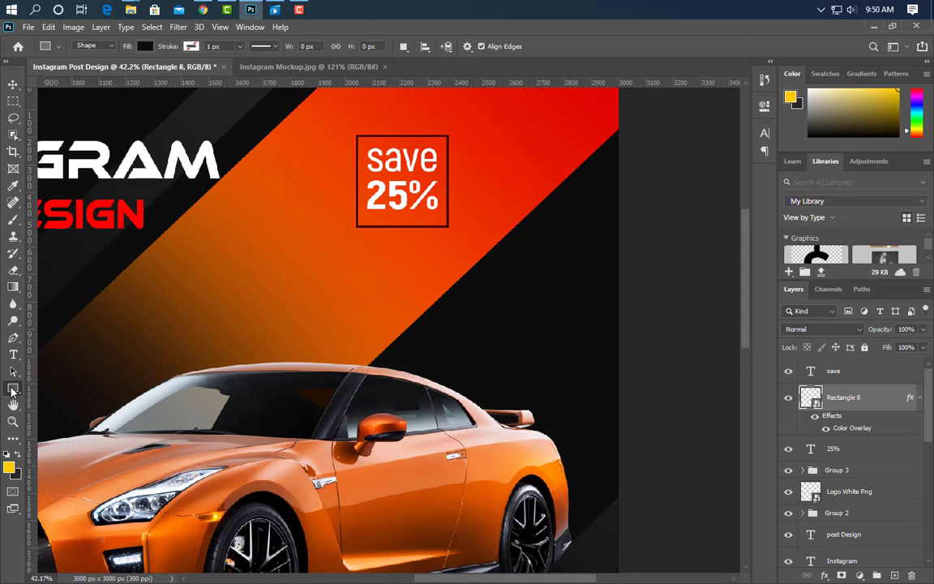
- Draw a black vertical bar across the square outline and widen it to about 122 by 478 px
mouse_move(388, 121)
left_mouse_down()
mouse_move(417, 204)
mouse_move(418, 253)
left_mouse_up()
left_click(728, 104)
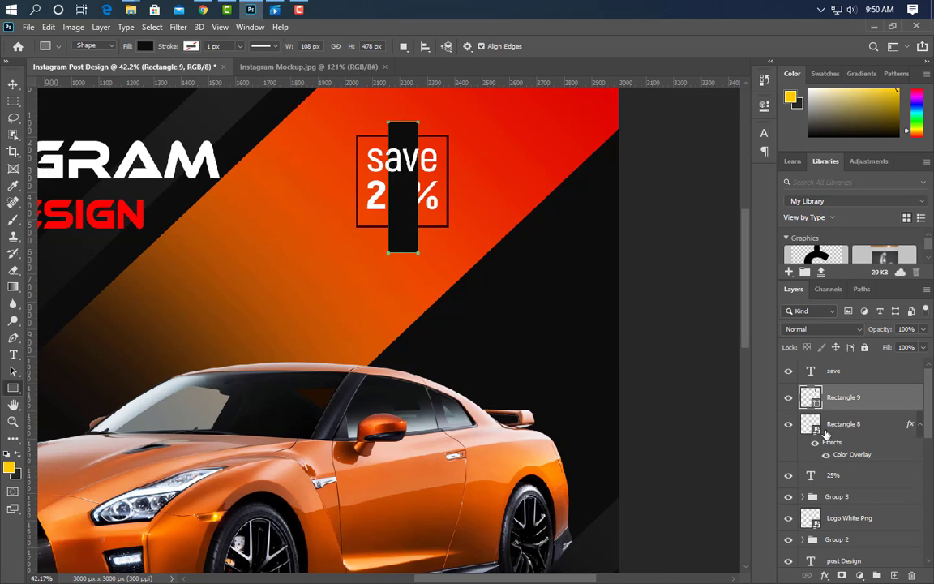
key("ctrl+t")
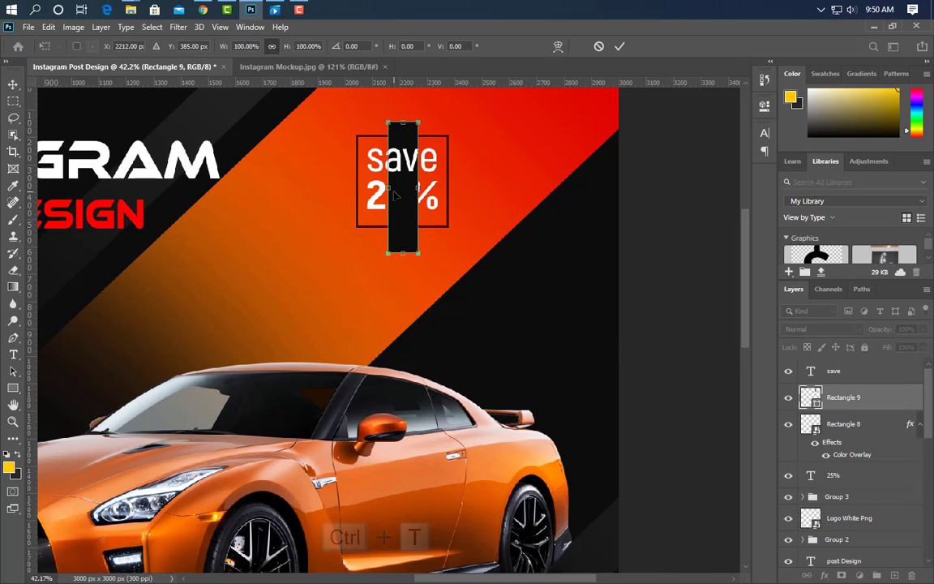
left_click_drag(388, 187, 384, 187)
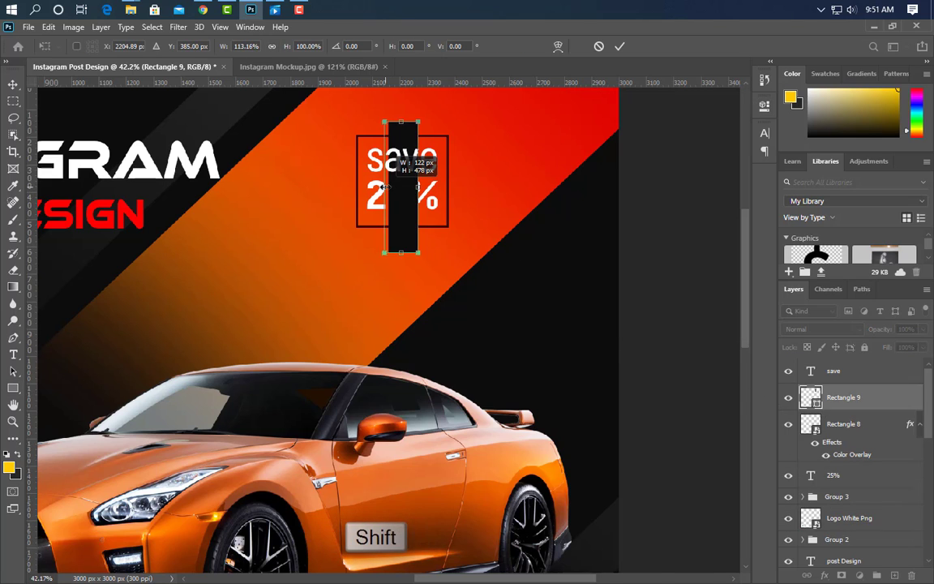
left_click(620, 46)
- Center the vertical bar horizontally and vertically on the square outline
left_click(815, 426, "ctrl")
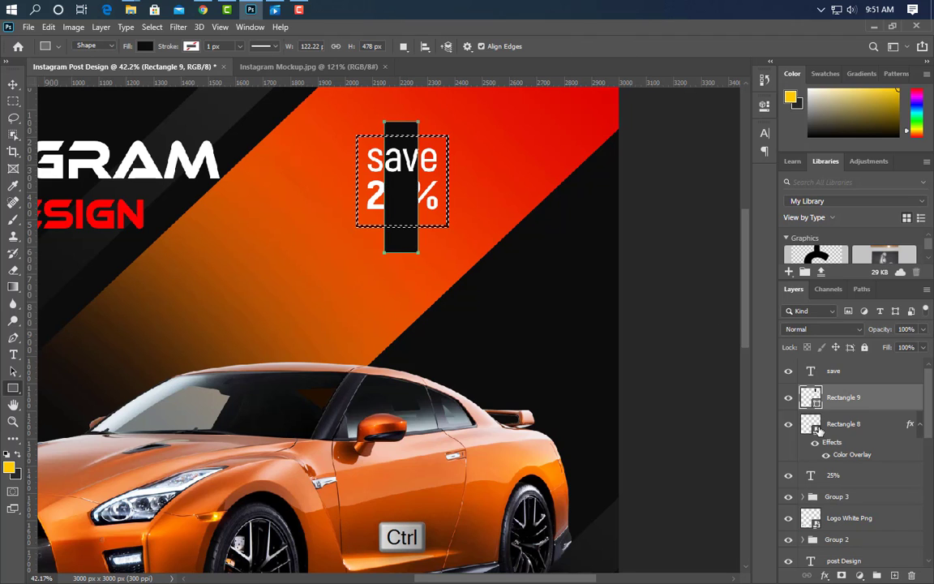
key("v")
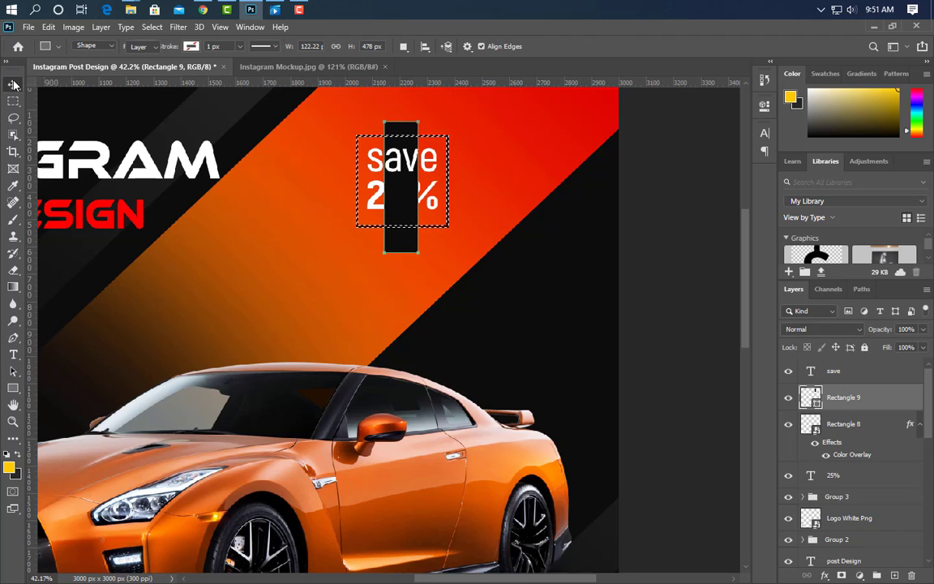
left_click(297, 47)
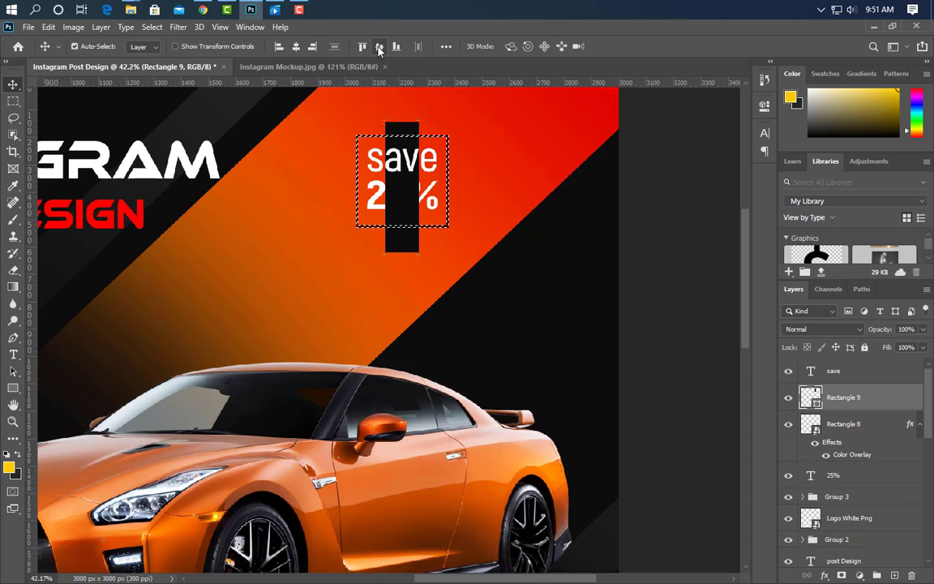
left_click(379, 47)
key("ctrl+d")
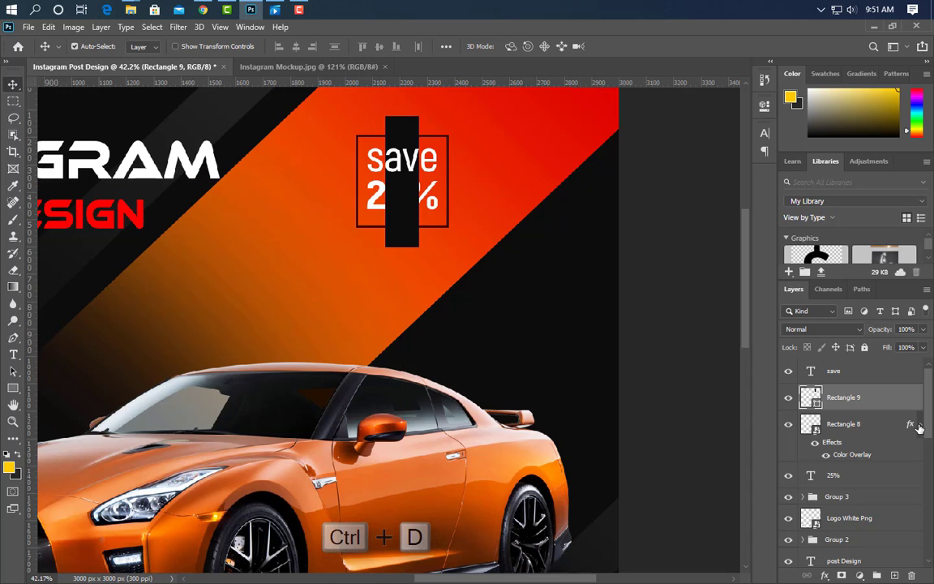
- Duplicate the bar and rotate the copy 90° clockwise to form a cross over the badge
key("ctrl+j")
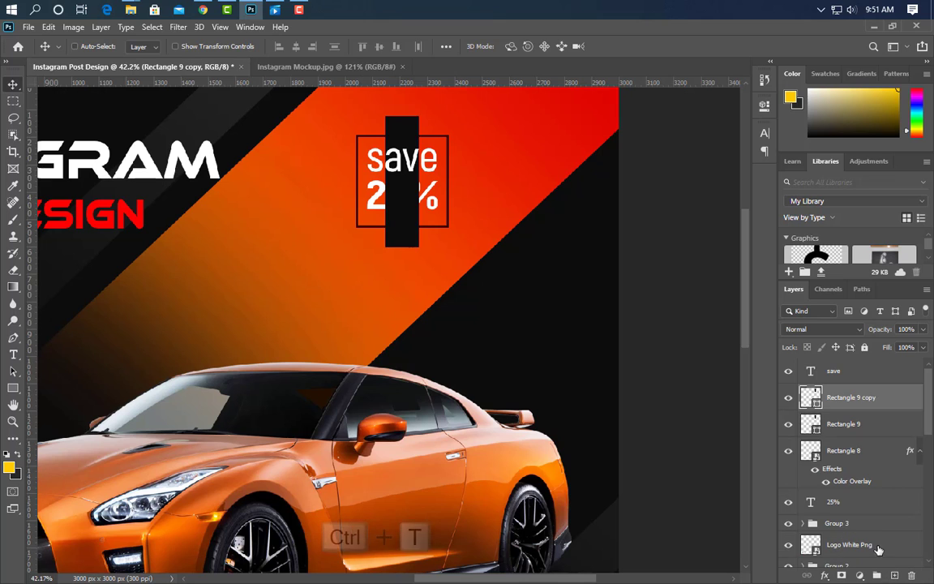
key("ctrl+t")
right_click(412, 194)
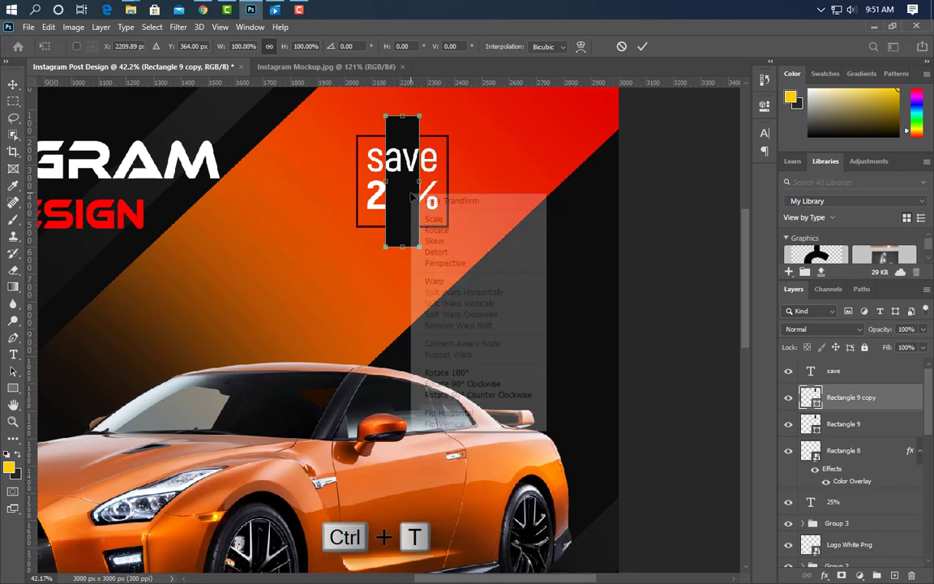
left_click(469, 385)
left_click(642, 47)
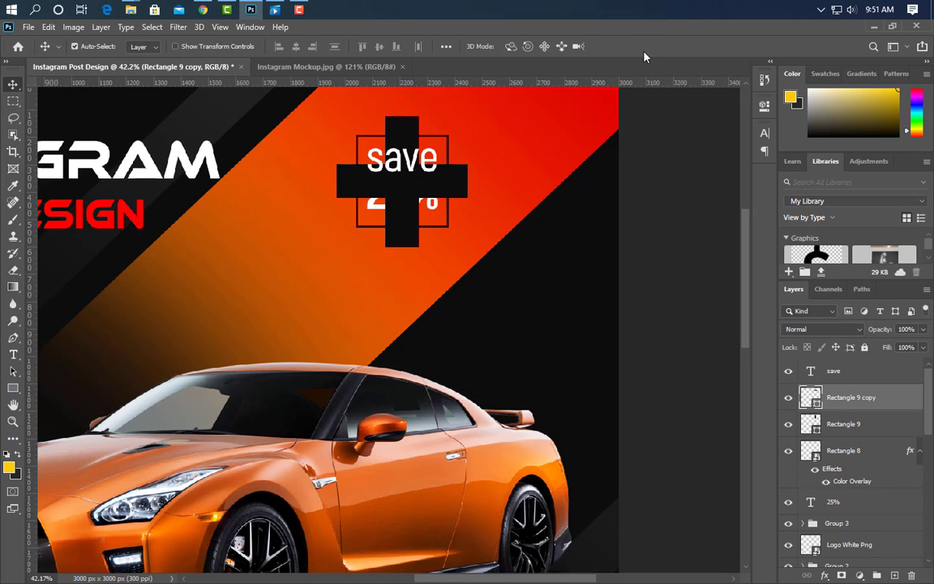
- Combine both bars into one smart object and keep only its cross-shaped outline as a selection, deleting the layer
left_click(859, 424, "shift")
right_click(867, 426)
left_click(771, 211)
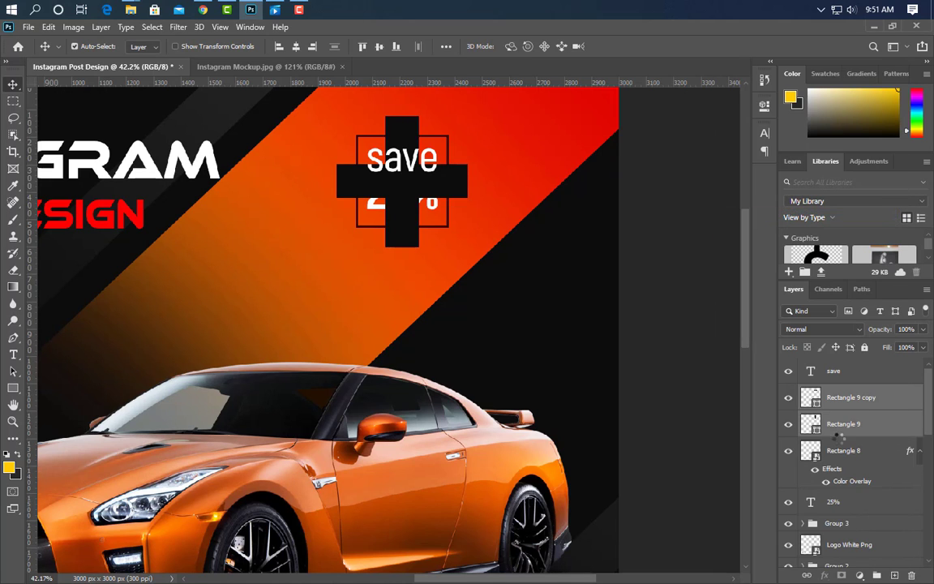
left_click(810, 398, "ctrl")
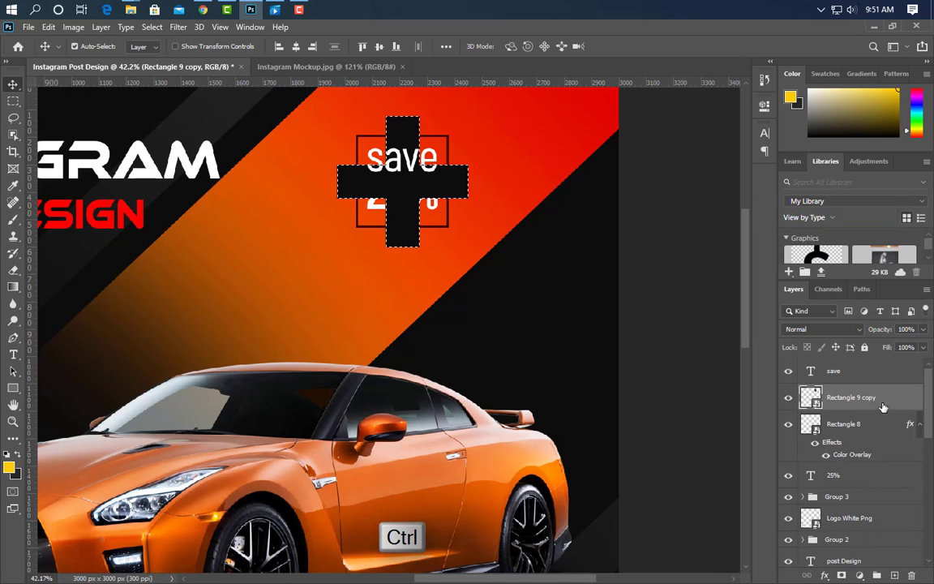
left_click_drag(883, 408, 912, 575)
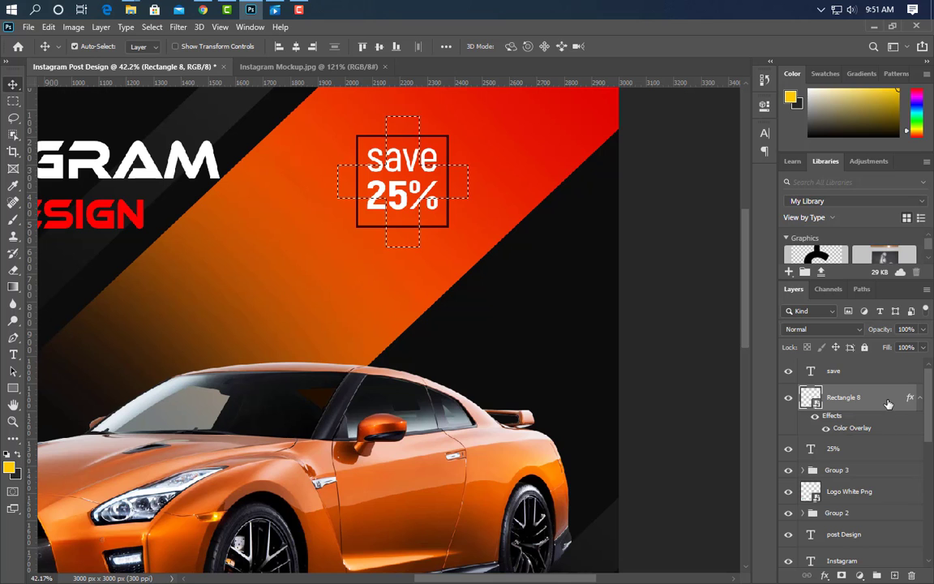
- Rasterize the square outline and erase the parts inside the cross selection, leaving four corner brackets
right_click(889, 404)
left_click(781, 262)
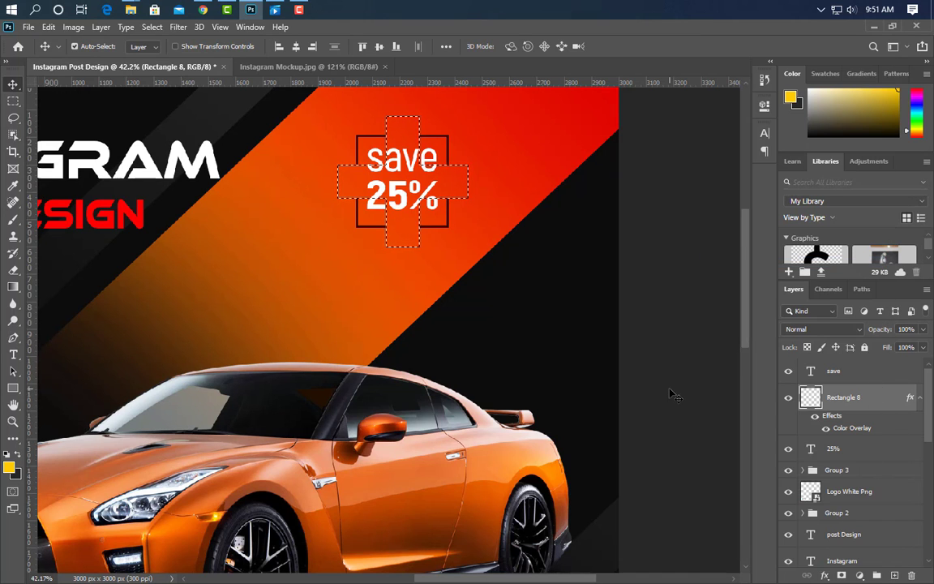
key("ctrl+d")
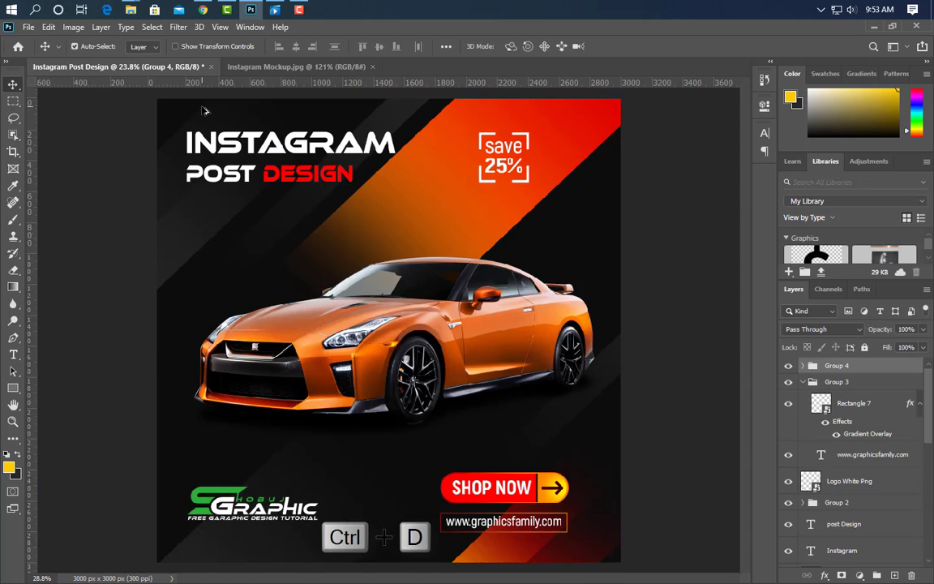
- Draw a small square about 29 by 29 px below "POST DESIGN", aligned with the headline's start, and color it white
scroll(220, 149, "up", 5)
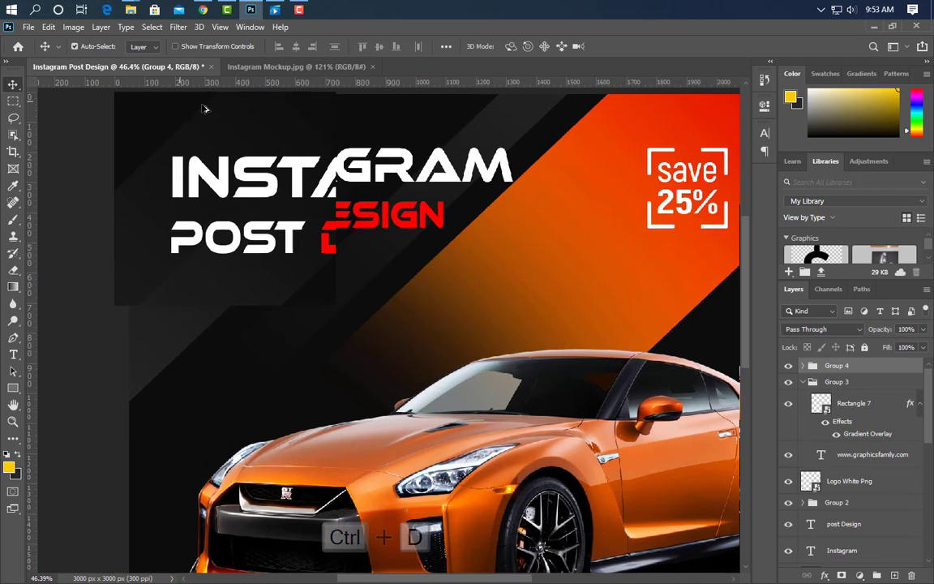
left_click(13, 387)
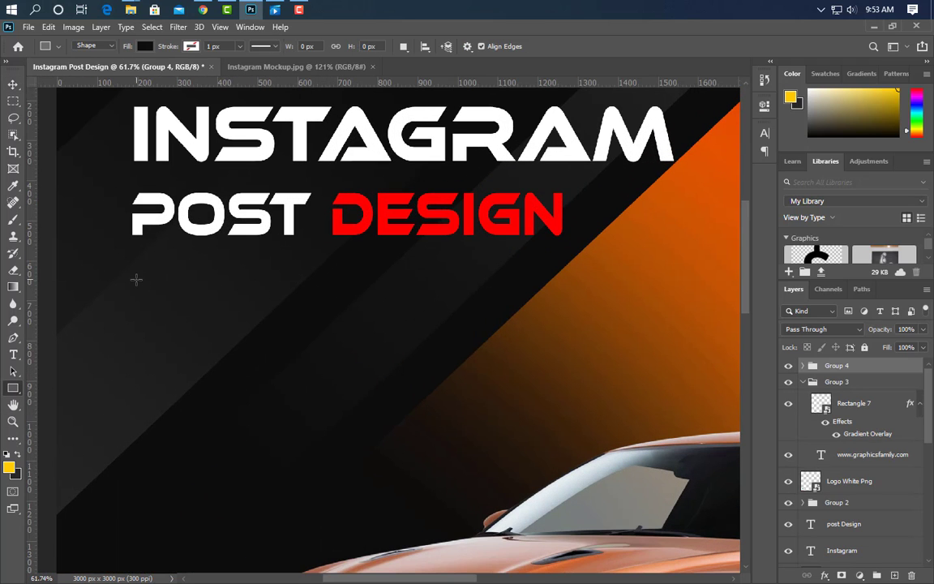
key("shift")
left_click_drag(133, 276, 144, 290)
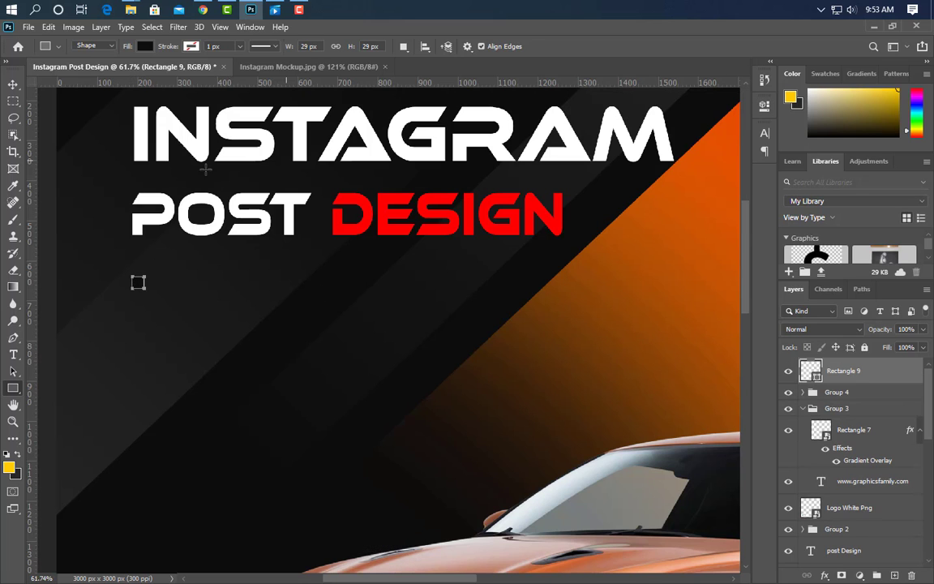
left_click(14, 84)
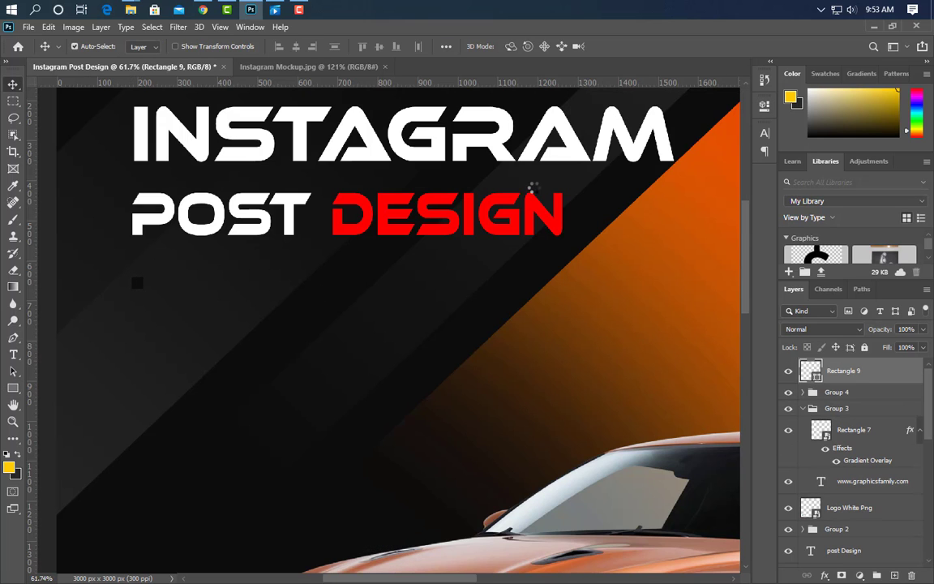
left_click(572, 154)
left_click(880, 352)
- Duplicate the white square three times in a straight line to make an evenly spaced row of four
scroll(126, 285, "up", 6)
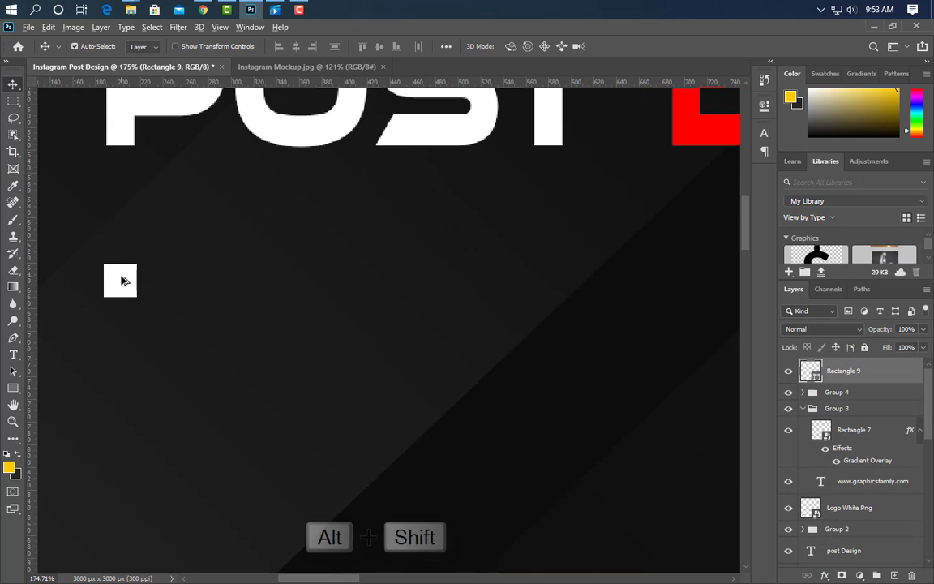
left_click_drag(122, 281, 329, 287)
scroll(268, 350, "down", 3)
scroll(268, 350, "down", 2)
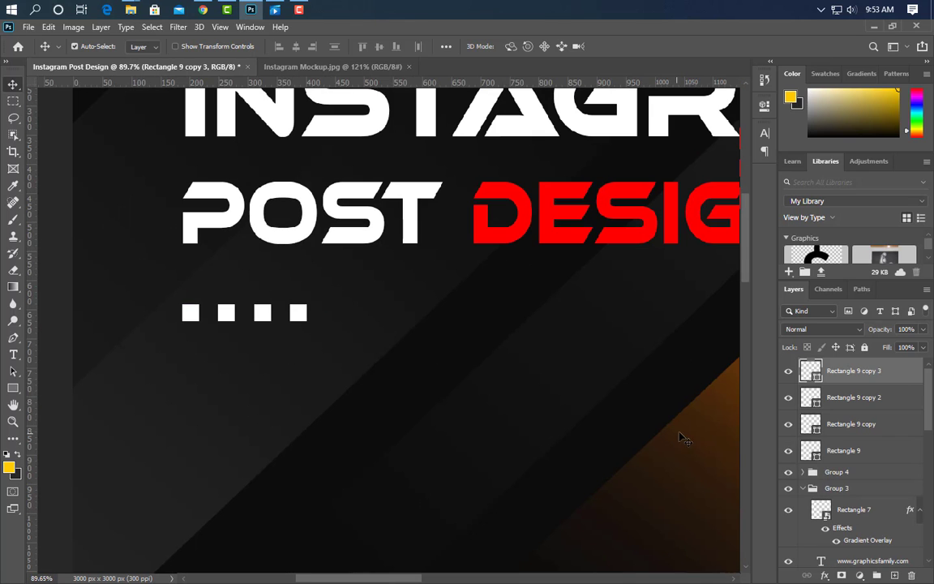
- Group the four small white square layers
left_click(844, 399, "ctrl")
left_click(849, 424, "ctrl")
left_click(855, 450, "ctrl")
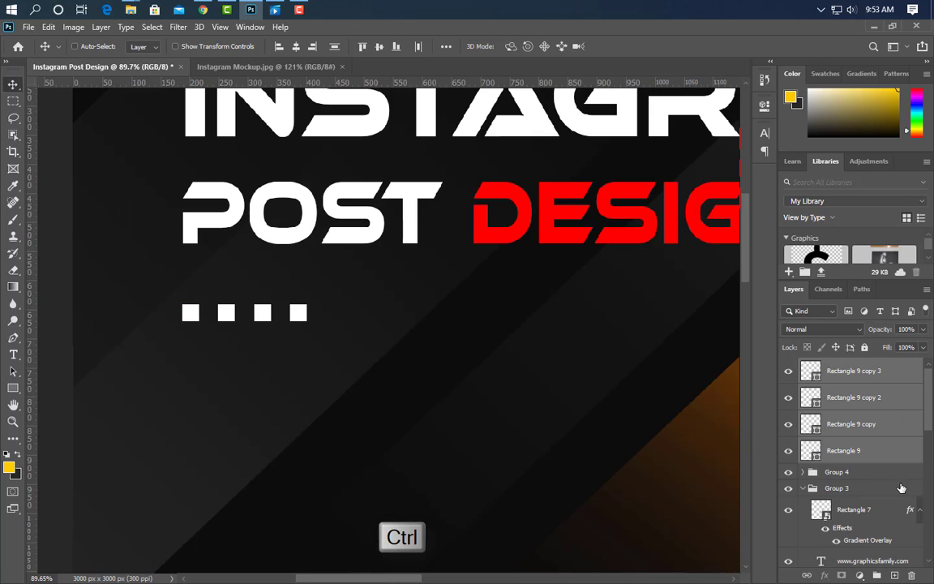
left_click(879, 576, "ctrl")
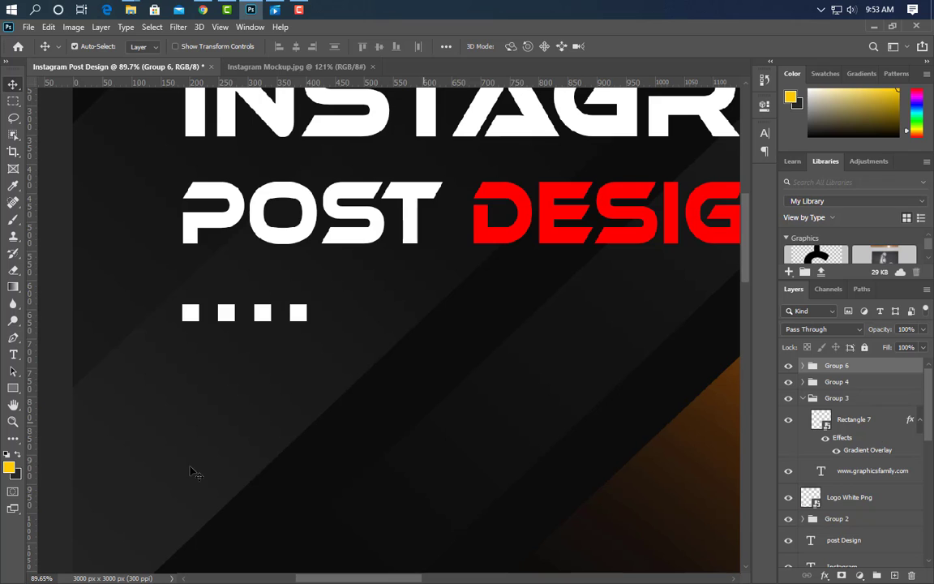
- Draw a black guide square about 217 by 217 px behind the row of white squares, matching the row's width
left_click(13, 389)
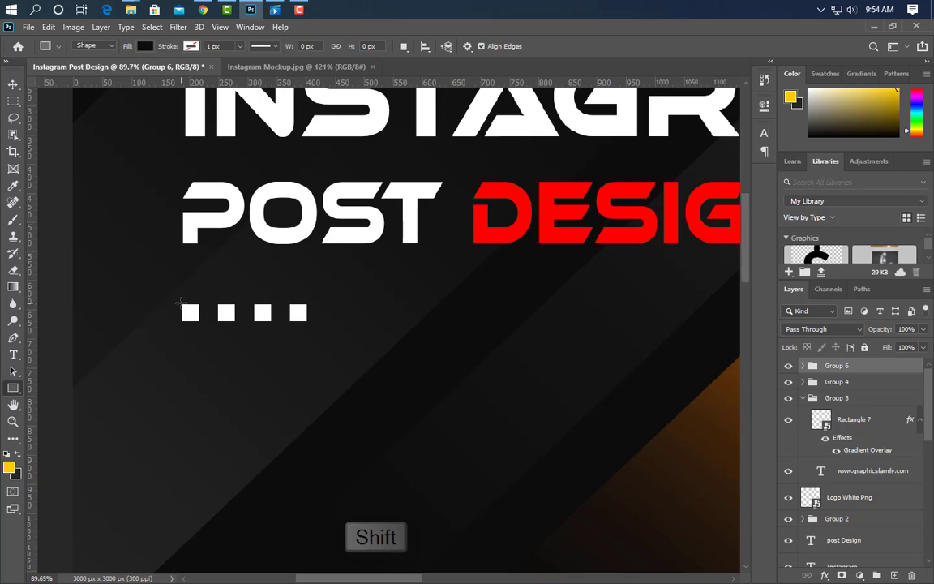
mouse_move(182, 304)
left_mouse_down()
mouse_move(323, 436)
mouse_move(307, 430)
left_mouse_up()
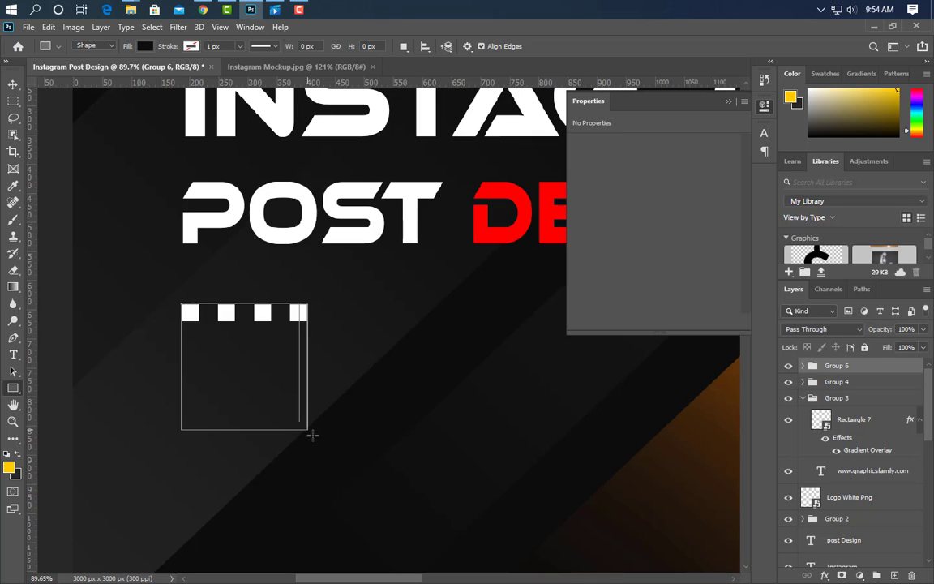
left_click(728, 100)
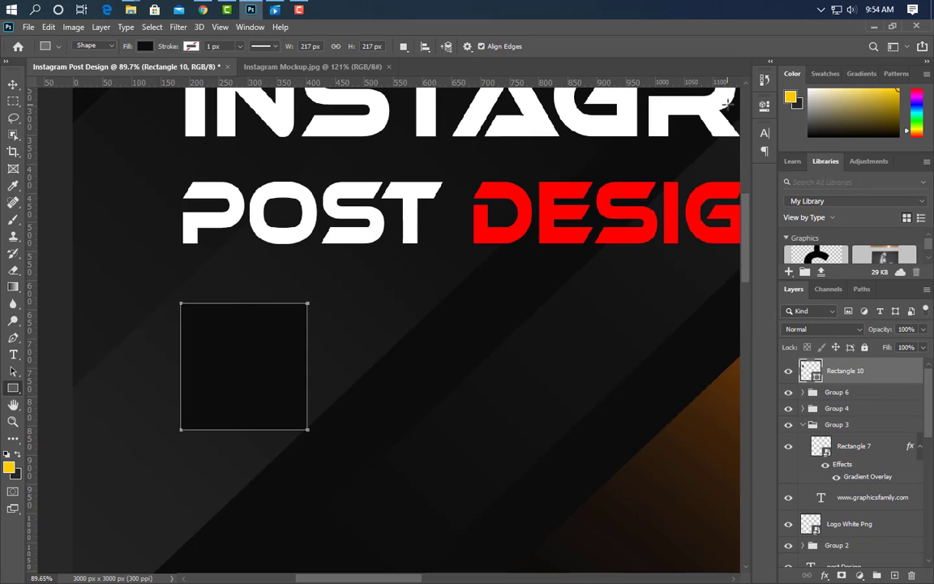
- Duplicate the row of white squares and move the copy down to the guide square's bottom edge
left_click_drag(864, 372, 894, 575)
left_click(890, 375)
left_click(12, 85)
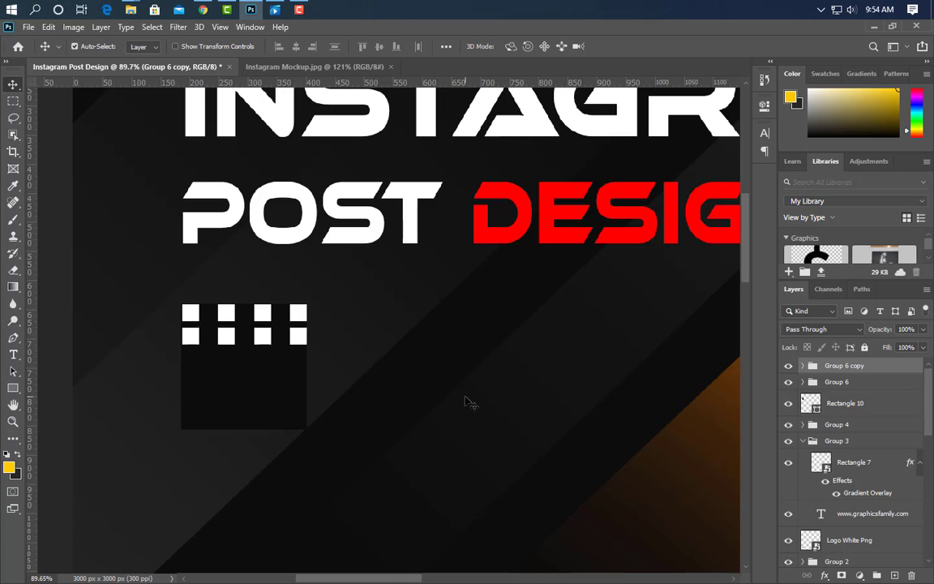
left_click_drag(468, 402, 540, 513)
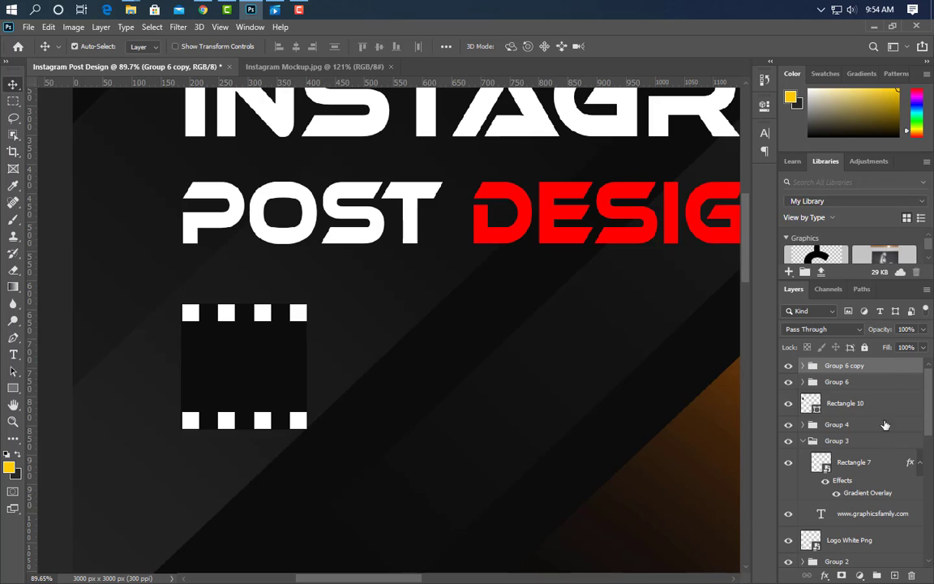
- Duplicate the row twice more between the outer rows to complete an evenly spaced four-by-four grid
left_click_drag(895, 372, 894, 575)
left_click_drag(684, 450, 677, 423)
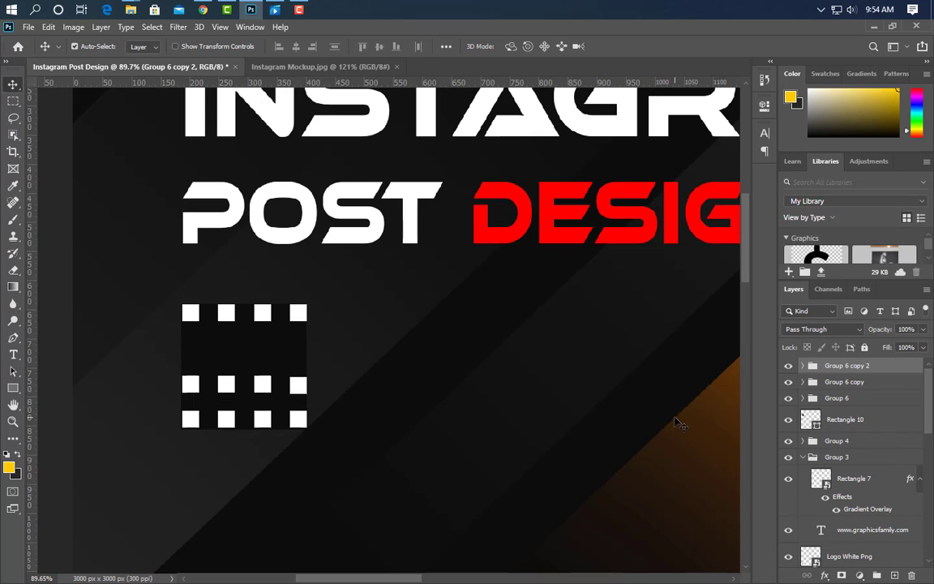
left_click_drag(878, 401, 894, 575)
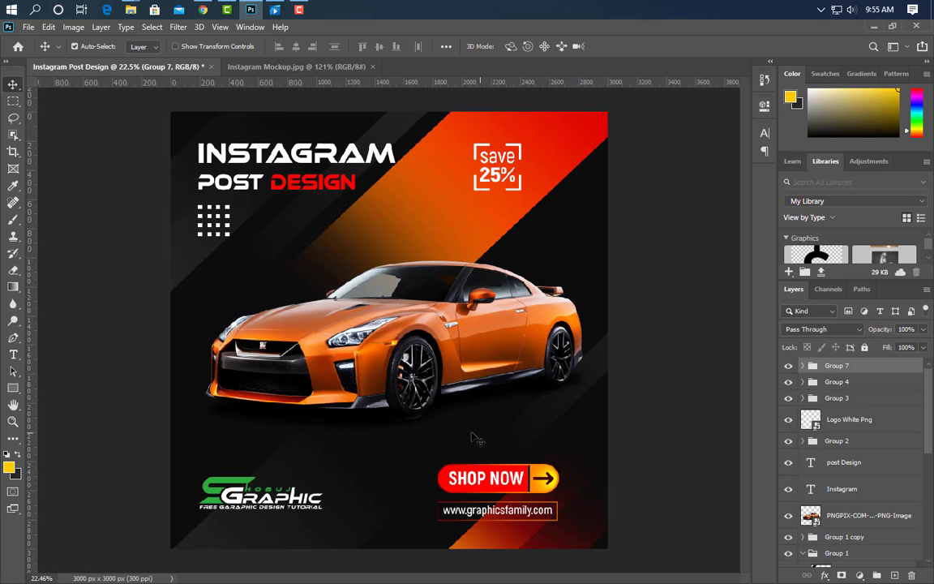
- Scale the grid of white squares down slightly and place it below the end of the word "POST"
key("ctrl+t")
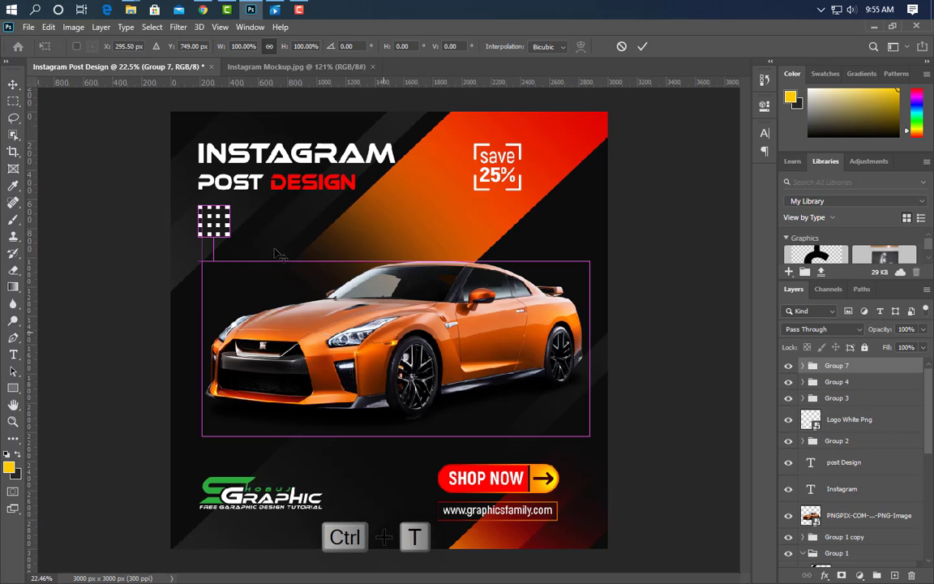
left_click_drag(197, 205, 247, 225)
key("Return")
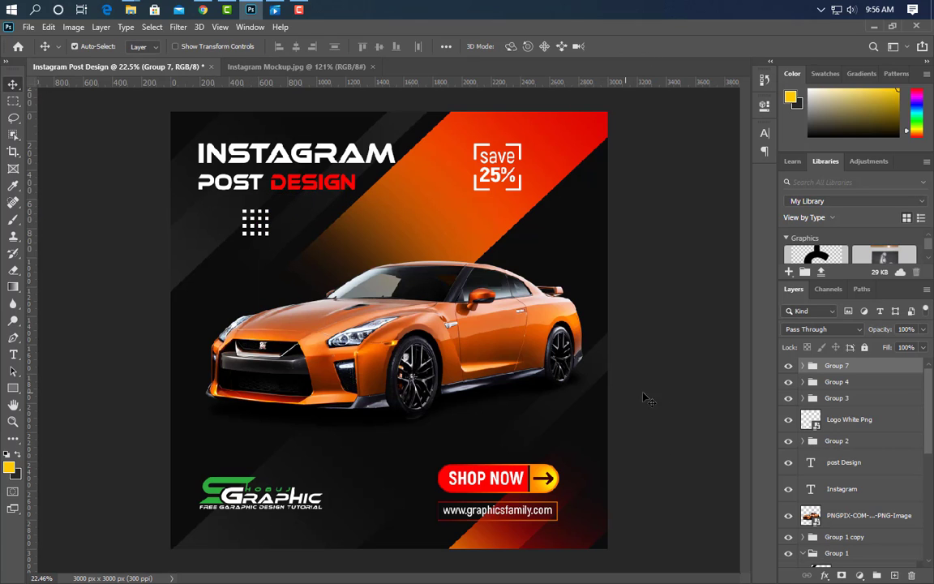
- Duplicate the grid of white squares and place the copy just above the SHOP NOW button
left_click_drag(909, 372, 895, 575)
key("ctrl+t")
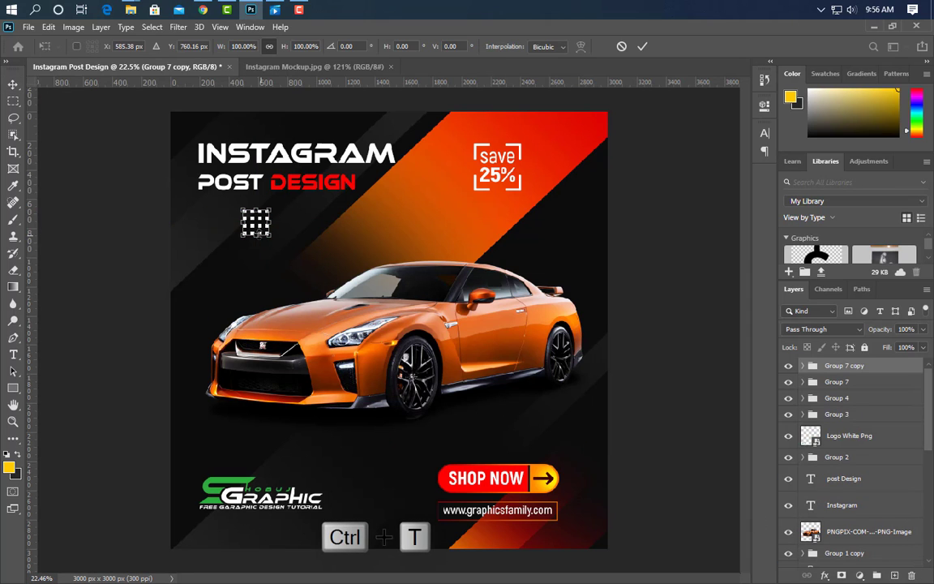
left_click_drag(255, 222, 498, 435)
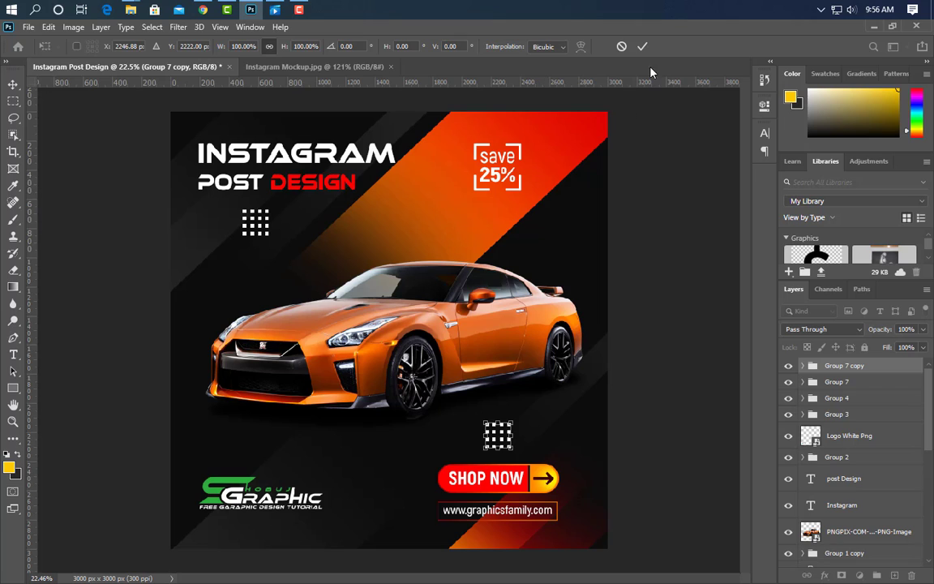
key("Return")
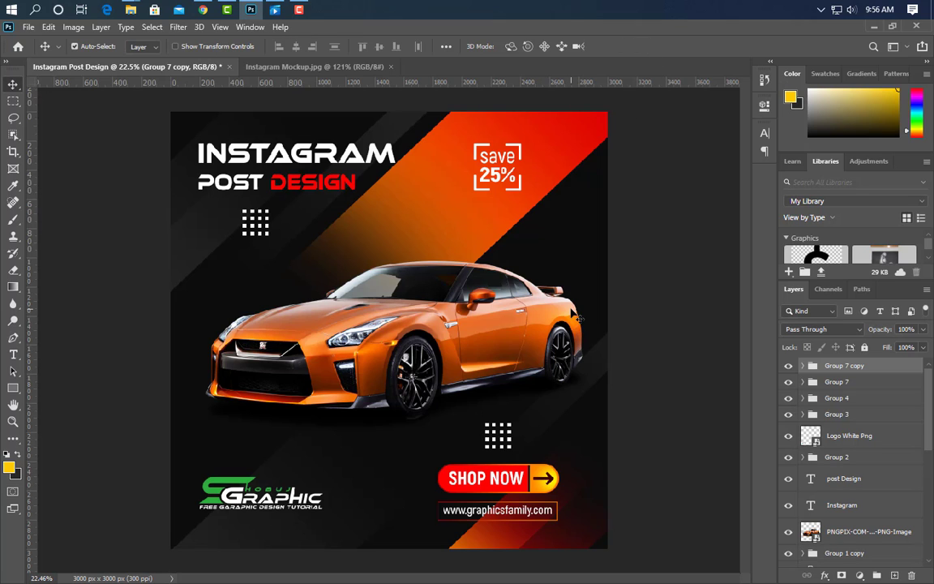
- Draw a three-sided polygon about 211 px wide between the logo and the SHOP NOW button, filled with the dark grey background colour
left_click(14, 393)
left_click(69, 424)
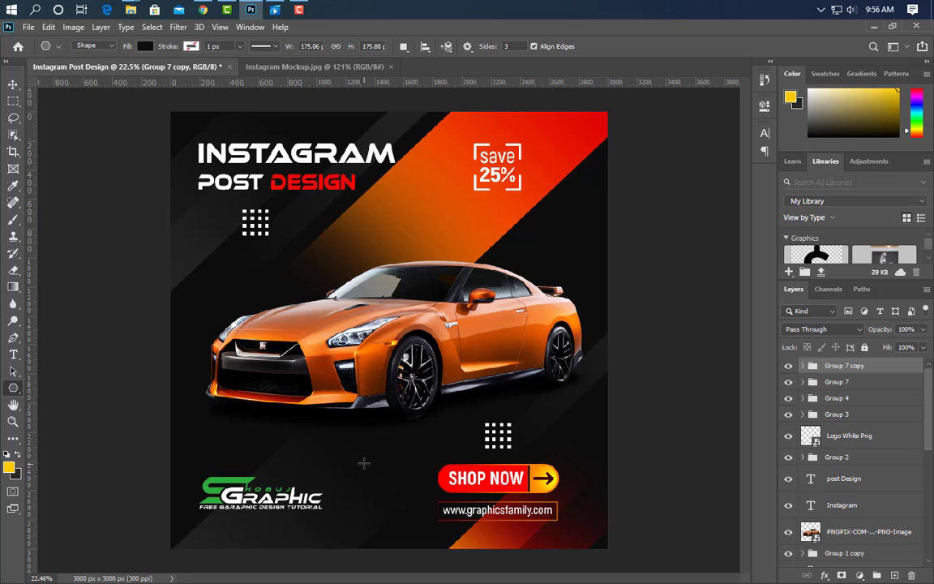
left_click_drag(375, 470, 378, 474)
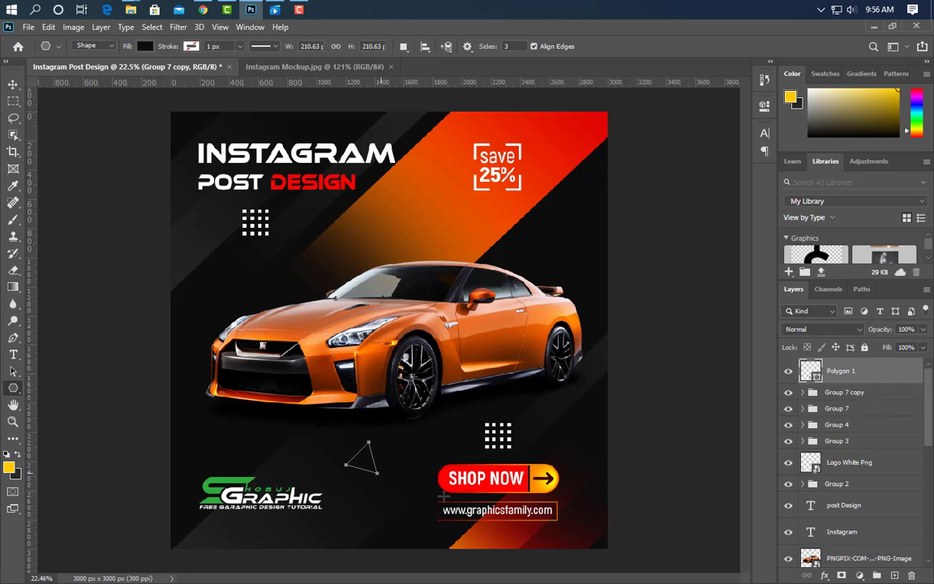
double_click(810, 371)
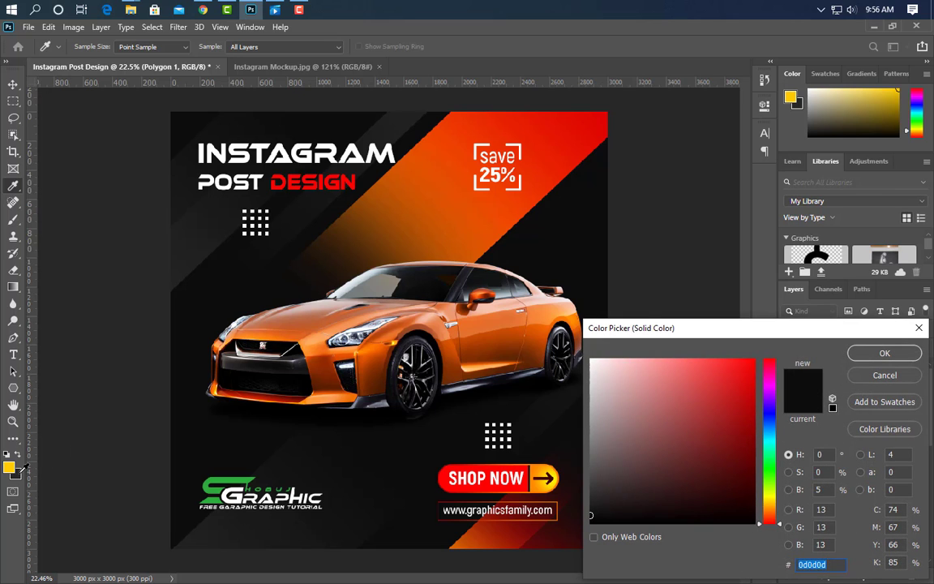
left_click(20, 473)
left_click(885, 354)
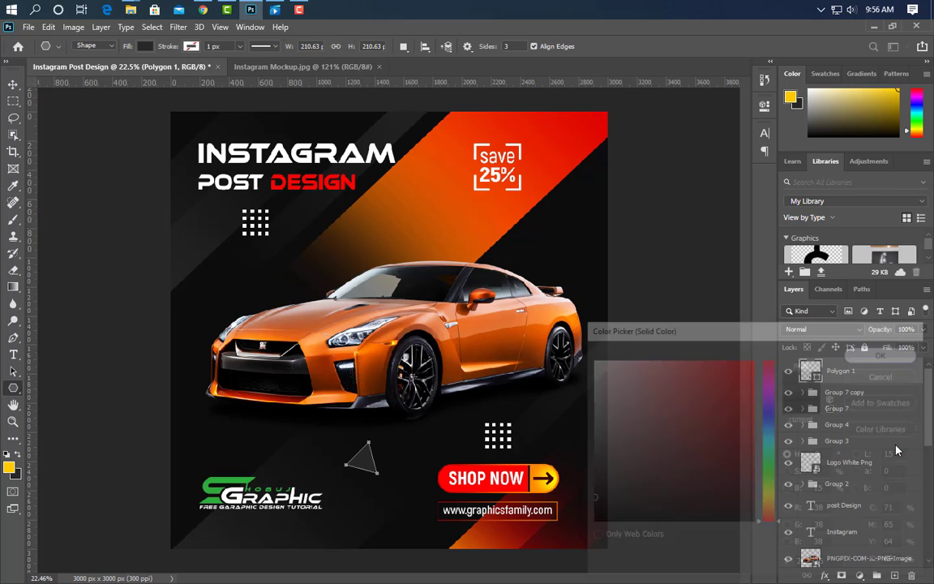
- Duplicate the triangle, scale the copy down to about 139 px and place it above the car's hood
key("ctrl+j")
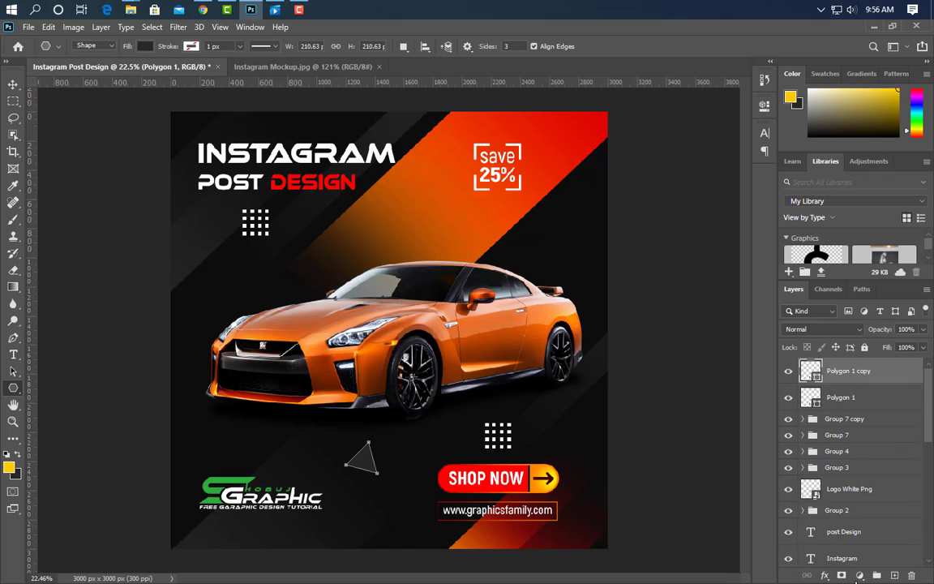
key("ctrl+t")
left_click_drag(361, 458, 324, 252)
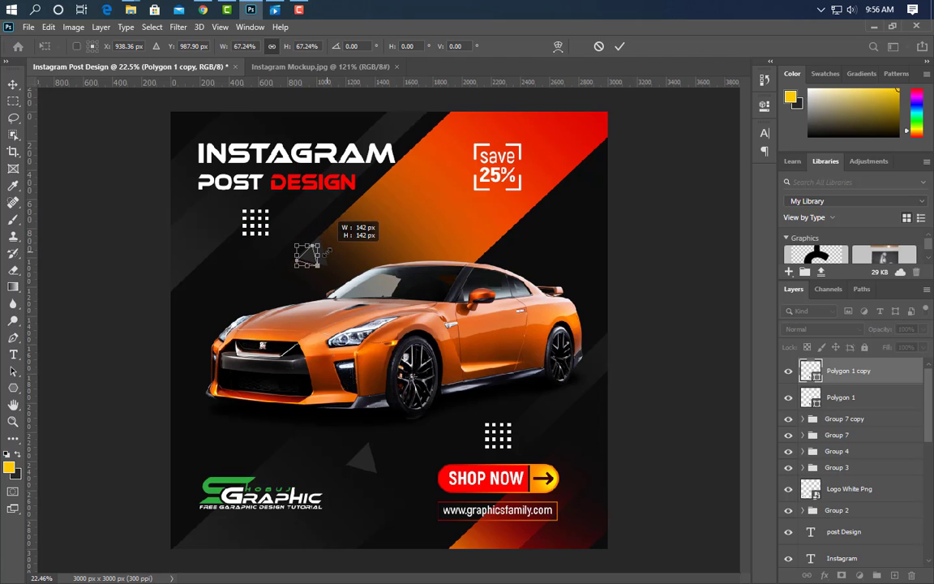
left_click(620, 49)
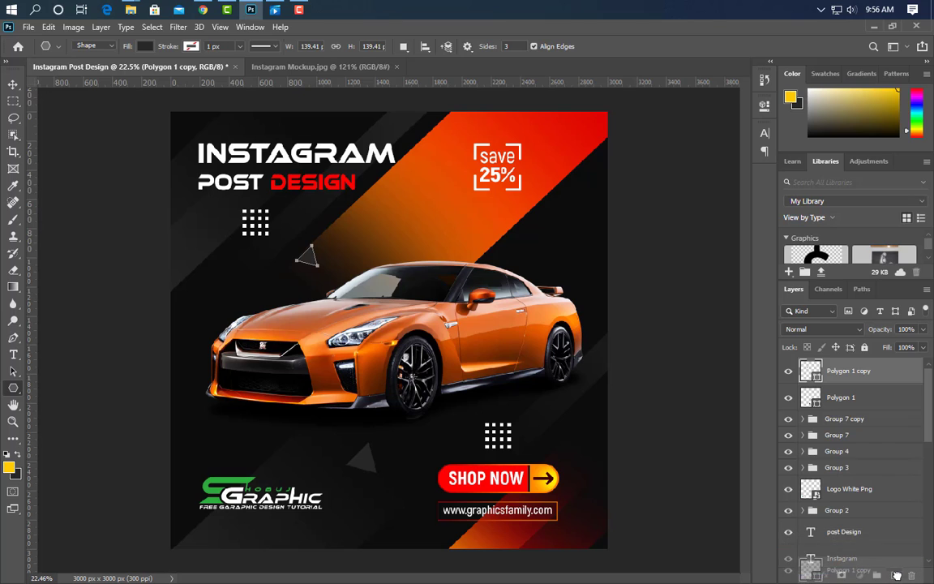
- Duplicate the small triangle, enlarge the copy to about 175 px and place it at the start of the "INSTAGRAM" headline
key("ctrl+j")
key("ctrl+t")
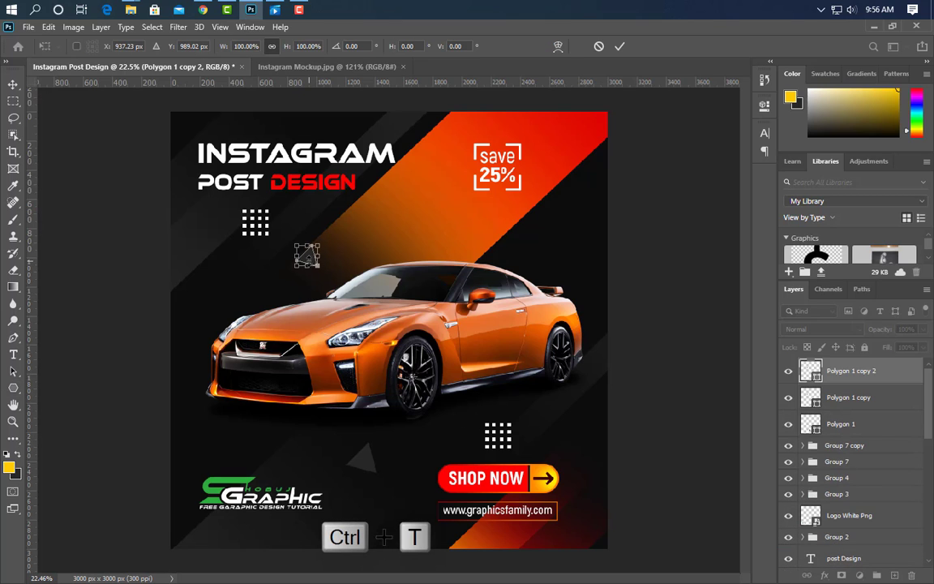
left_click_drag(306, 256, 198, 142)
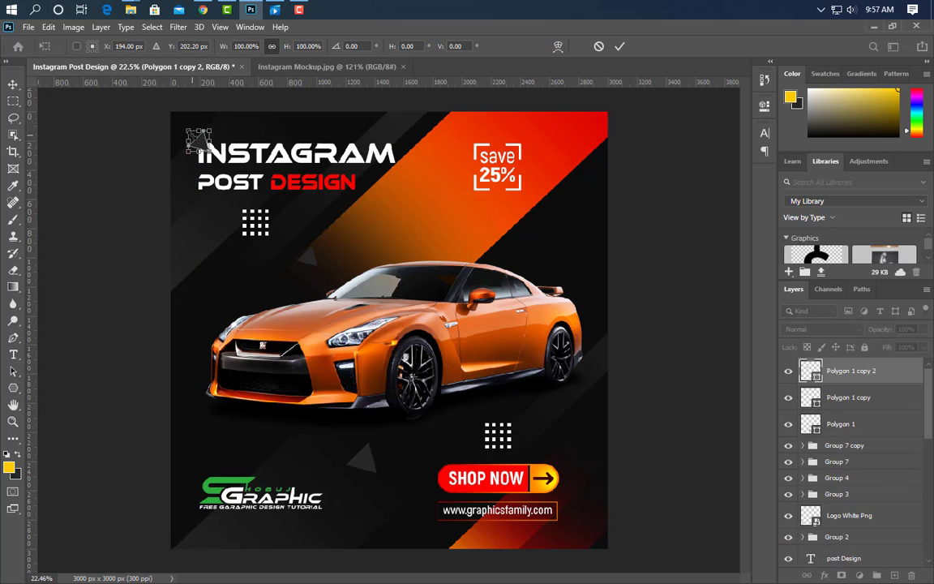
left_click(621, 46)
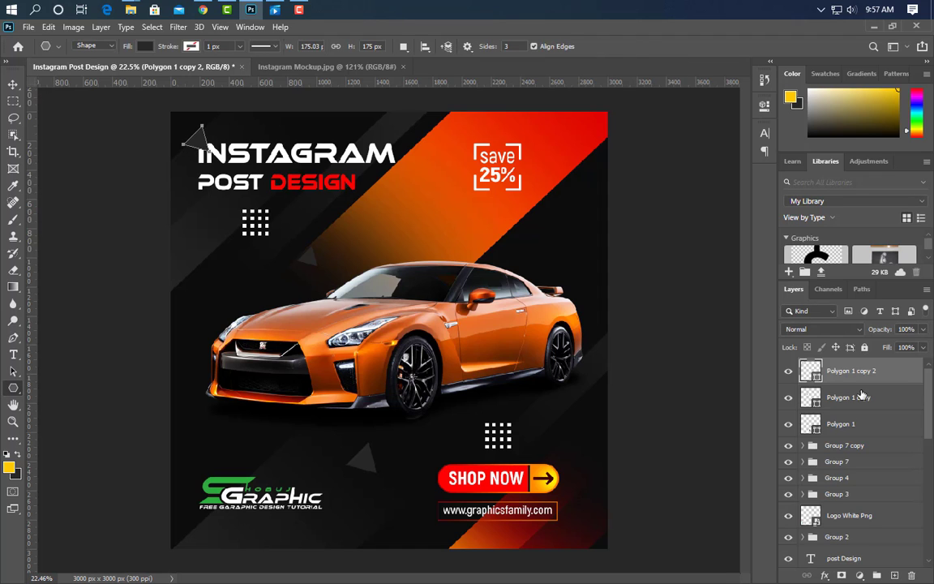
- Duplicate the headline triangle, scale the copy down to about 102 px and place it above the car's rear spoiler
key("ctrl+j")
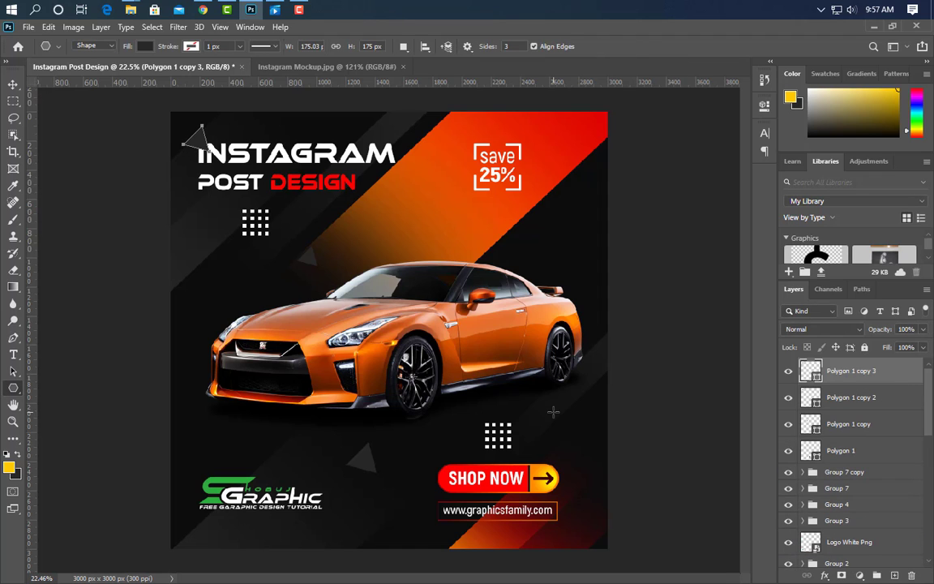
key("ctrl+t")
right_click(200, 129)
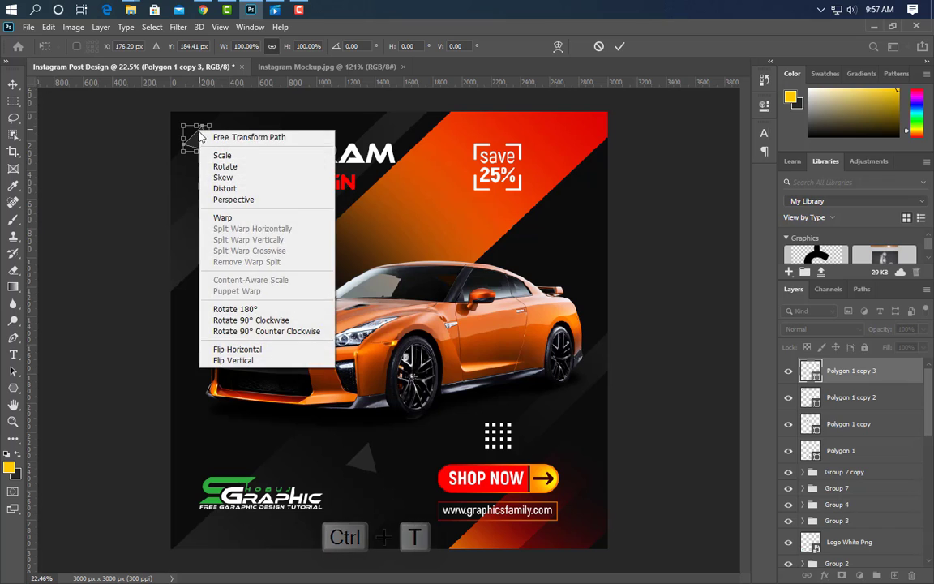
left_click(189, 135)
left_click_drag(195, 138, 575, 232)
left_click(620, 46)
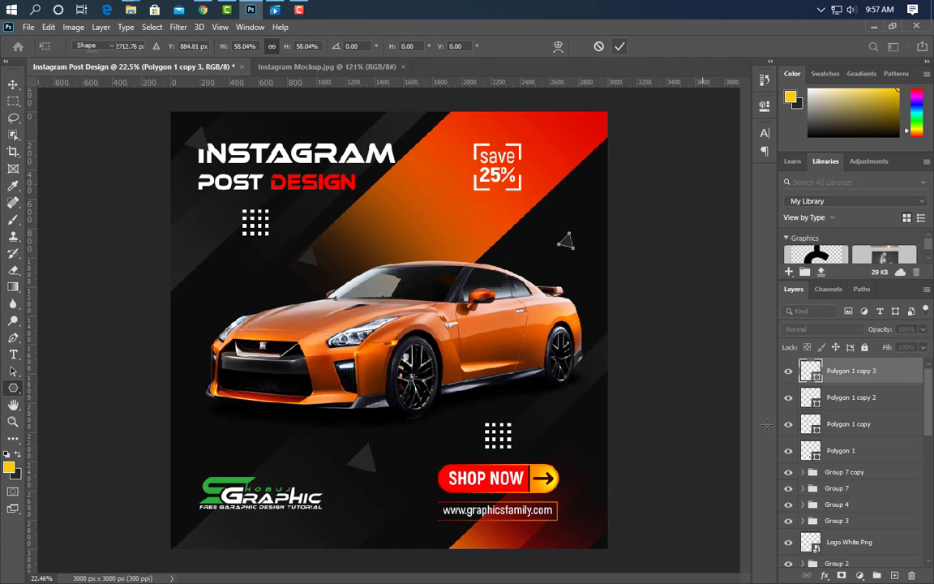
- Duplicate the triangle above the spoiler, scale the copy to about 94 px and place it just below the logo's start
left_click_drag(847, 370, 896, 574)
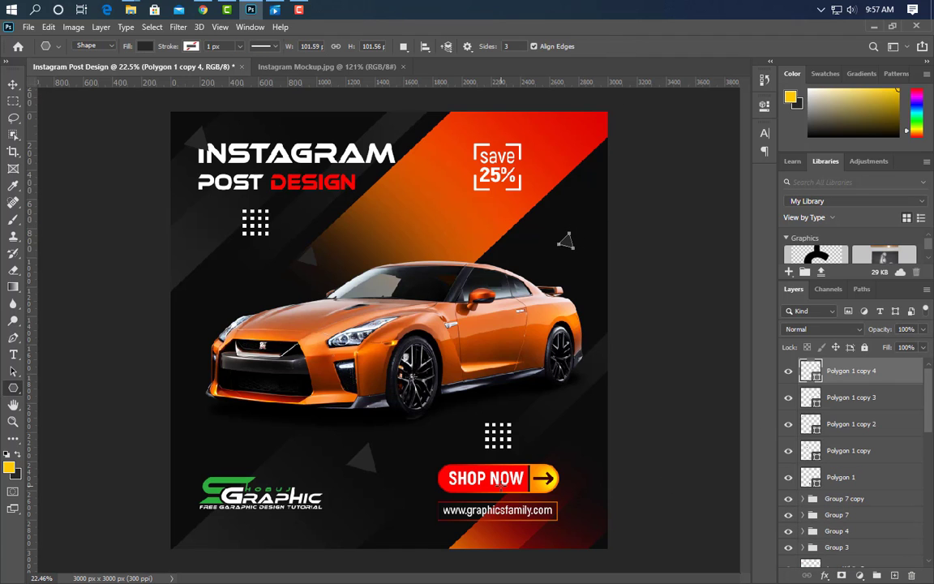
key("ctrl+t")
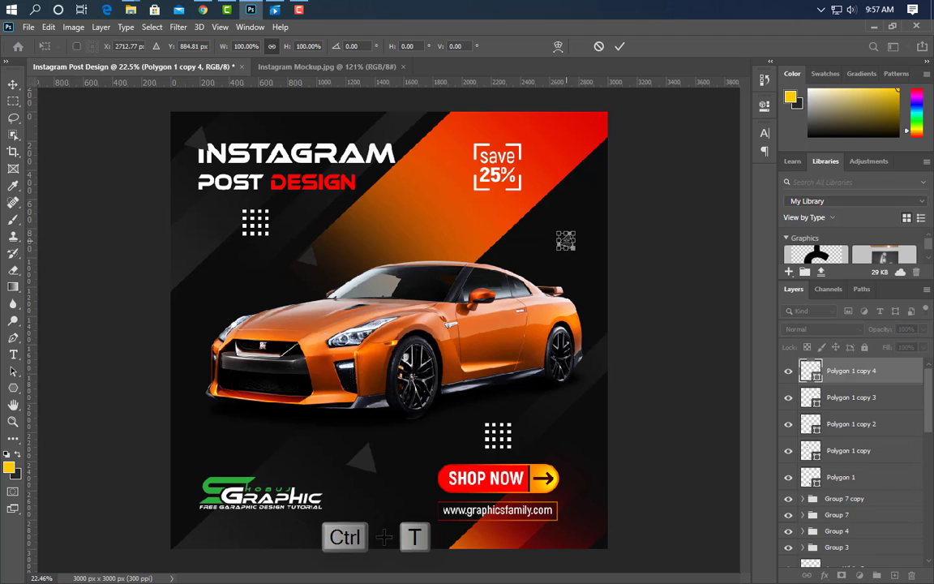
left_click_drag(557, 241, 188, 532)
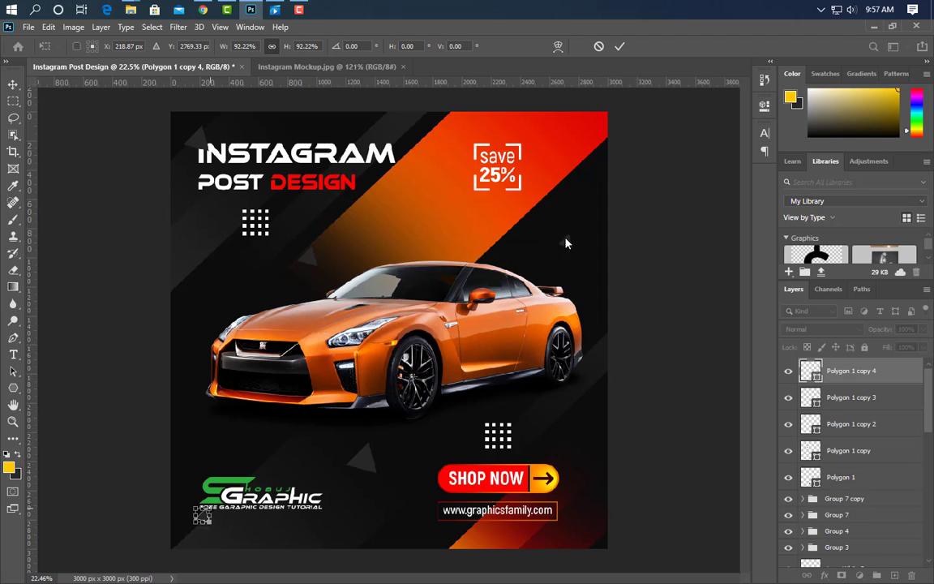
left_click(619, 46)
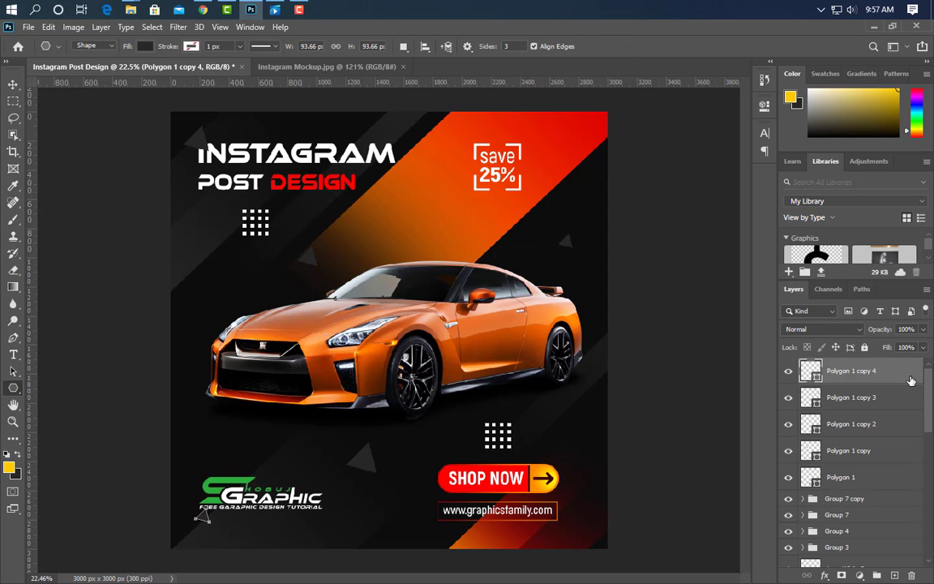
- Duplicate the triangle below the logo, enlarge the copy to about 168 px and place it beside the end of the website address
key("ctrl+j")
key("ctrl+t")
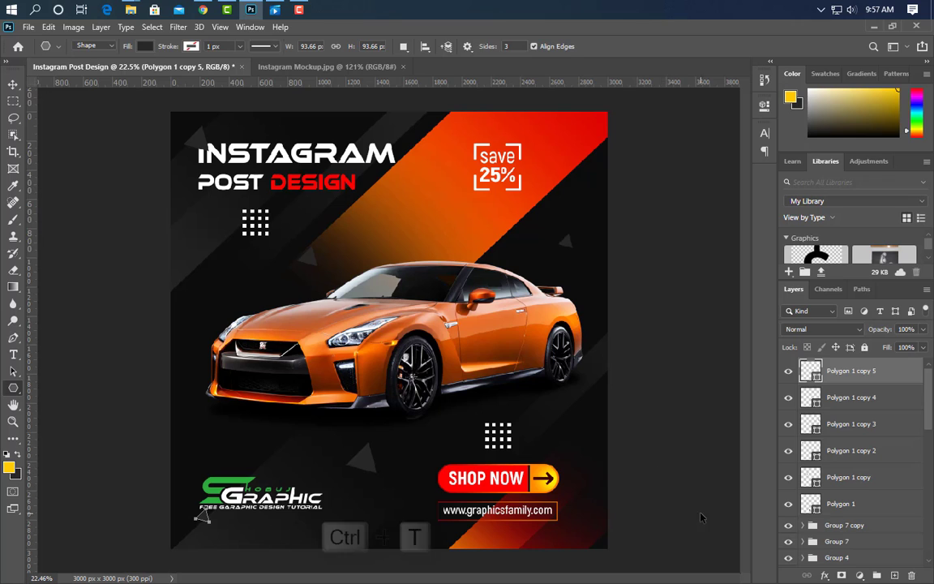
left_click_drag(209, 516, 575, 527)
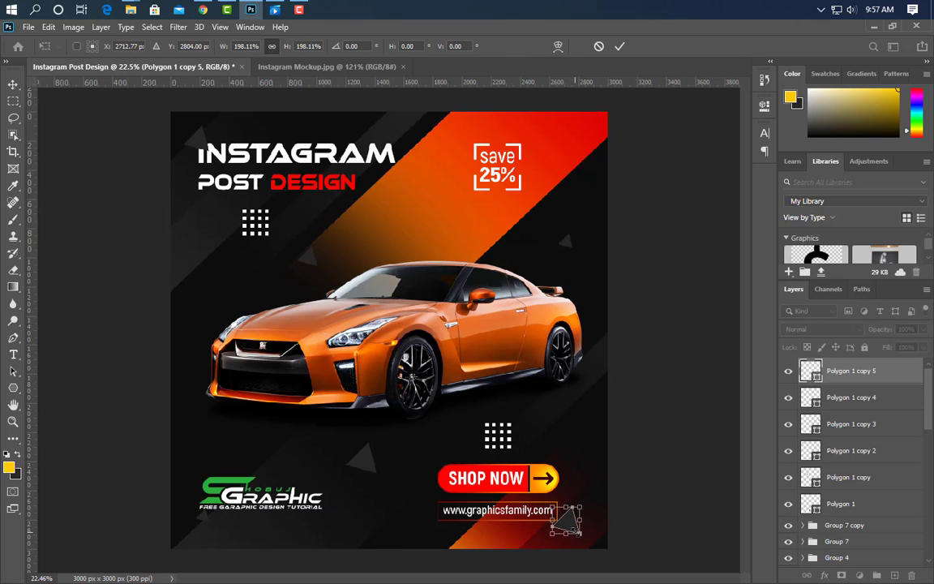
left_click(616, 46)
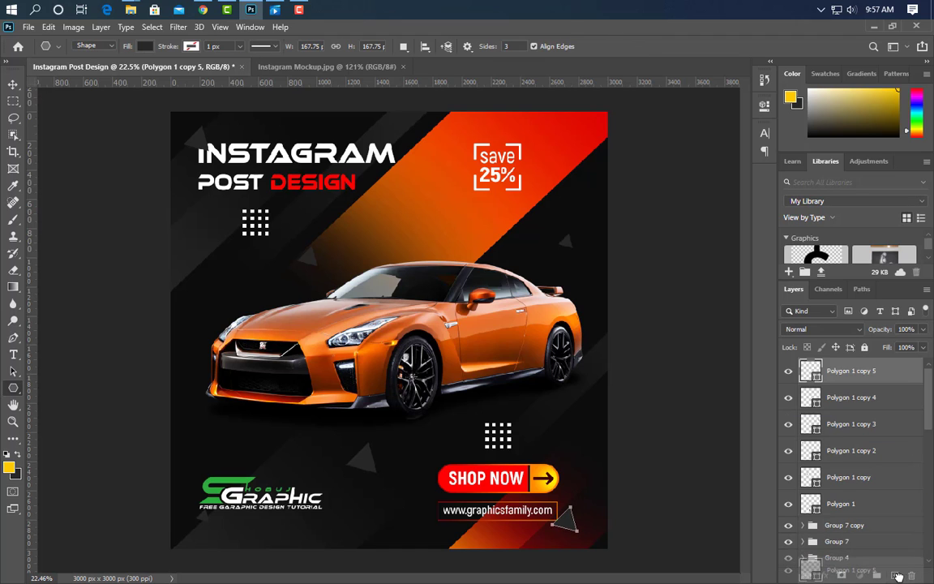
- Duplicate the triangle beside the website, place the copy next to the "save 25%" badge at about 117 px, and group the triangles
key("ctrl+j")
key("ctrl+t")
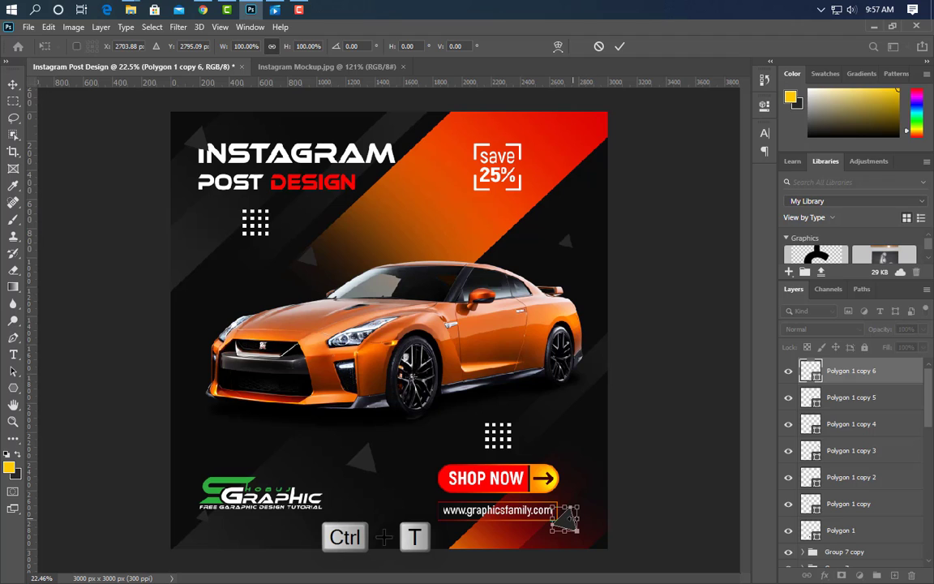
left_click_drag(570, 521, 562, 139)
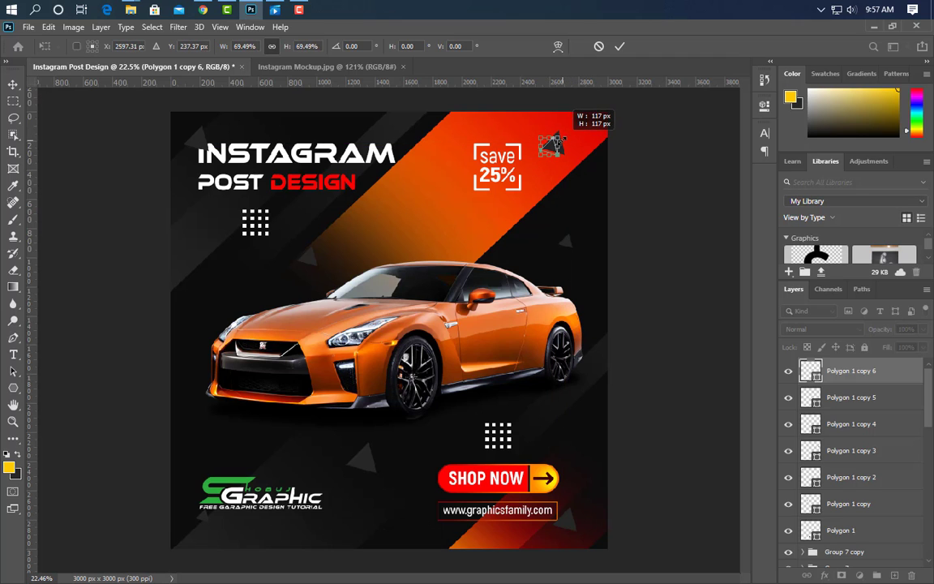
left_click(620, 47)
key("ctrl+g")
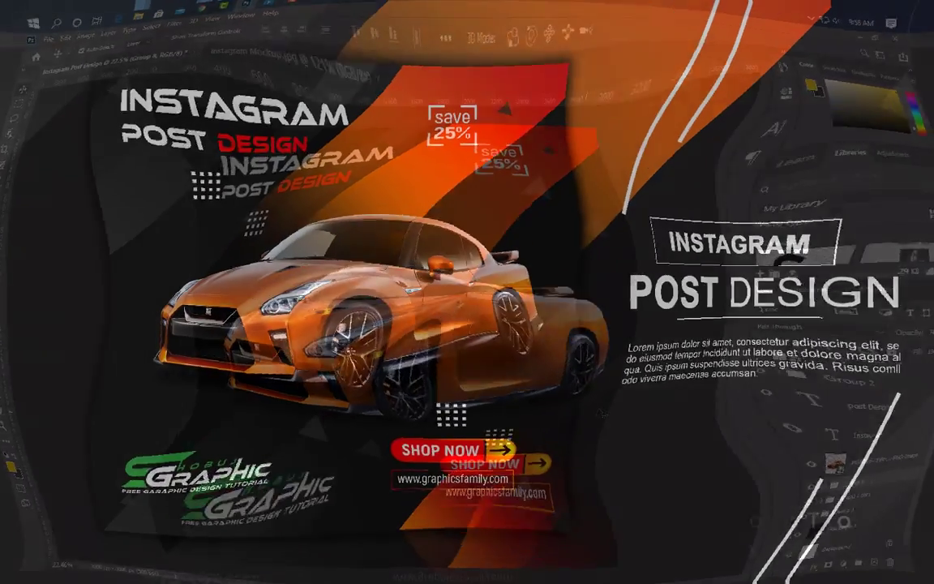